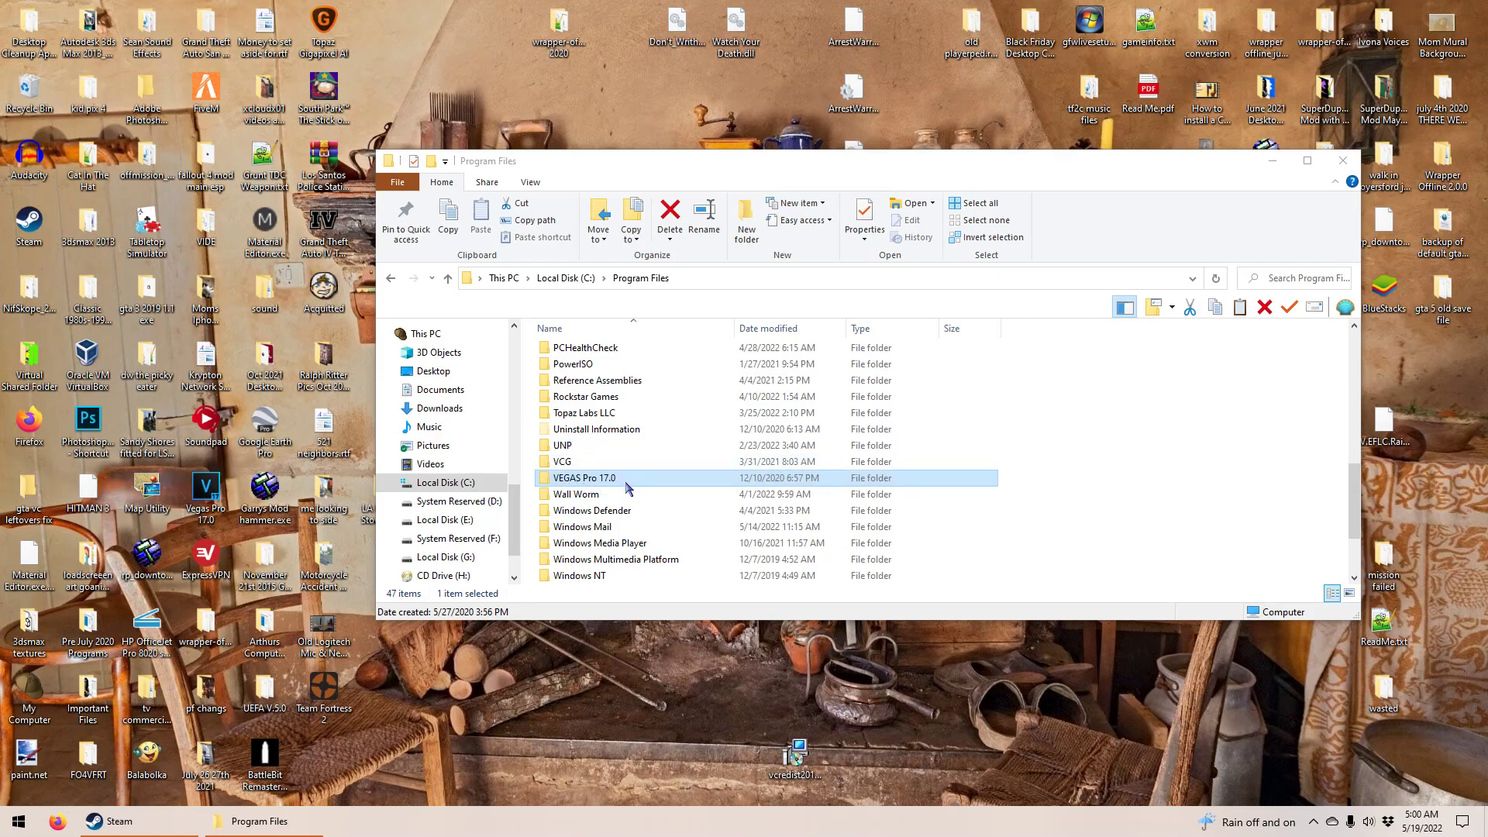
Step: Launch vegas170.exe from the VEGAS Pro 17.0 program folder
{"action": "double_click", "coordinate": [627, 482]}
{"action": "scroll", "coordinate": [632, 415], "scroll_direction": "down", "scroll_amount": 8}
{"action": "scroll", "coordinate": [635, 415], "scroll_direction": "down", "scroll_amount": 20}
{"action": "scroll", "coordinate": [634, 415], "scroll_direction": "down", "scroll_amount": 12}
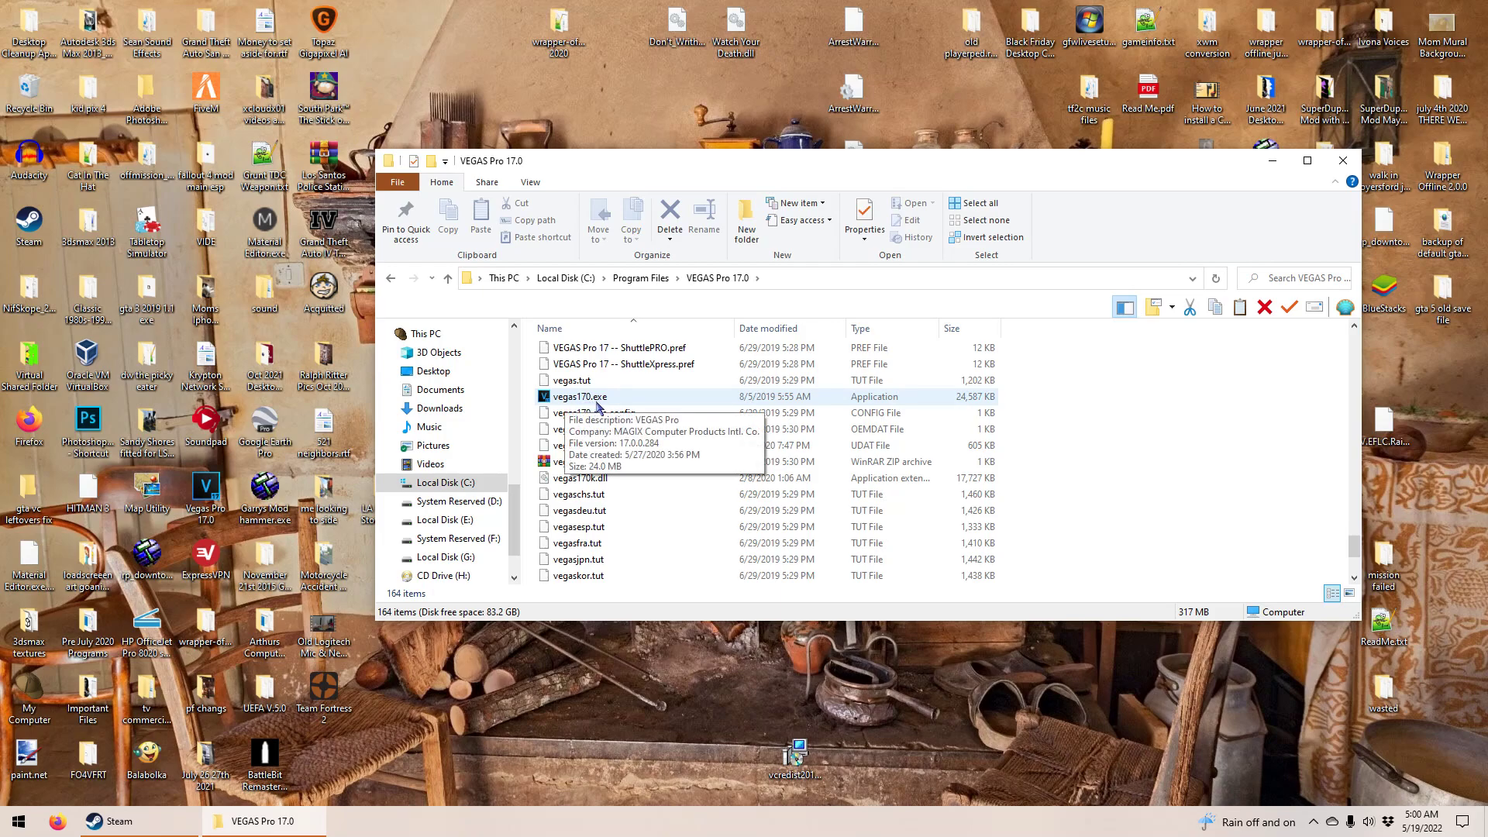
{"action": "double_click", "coordinate": [604, 399]}
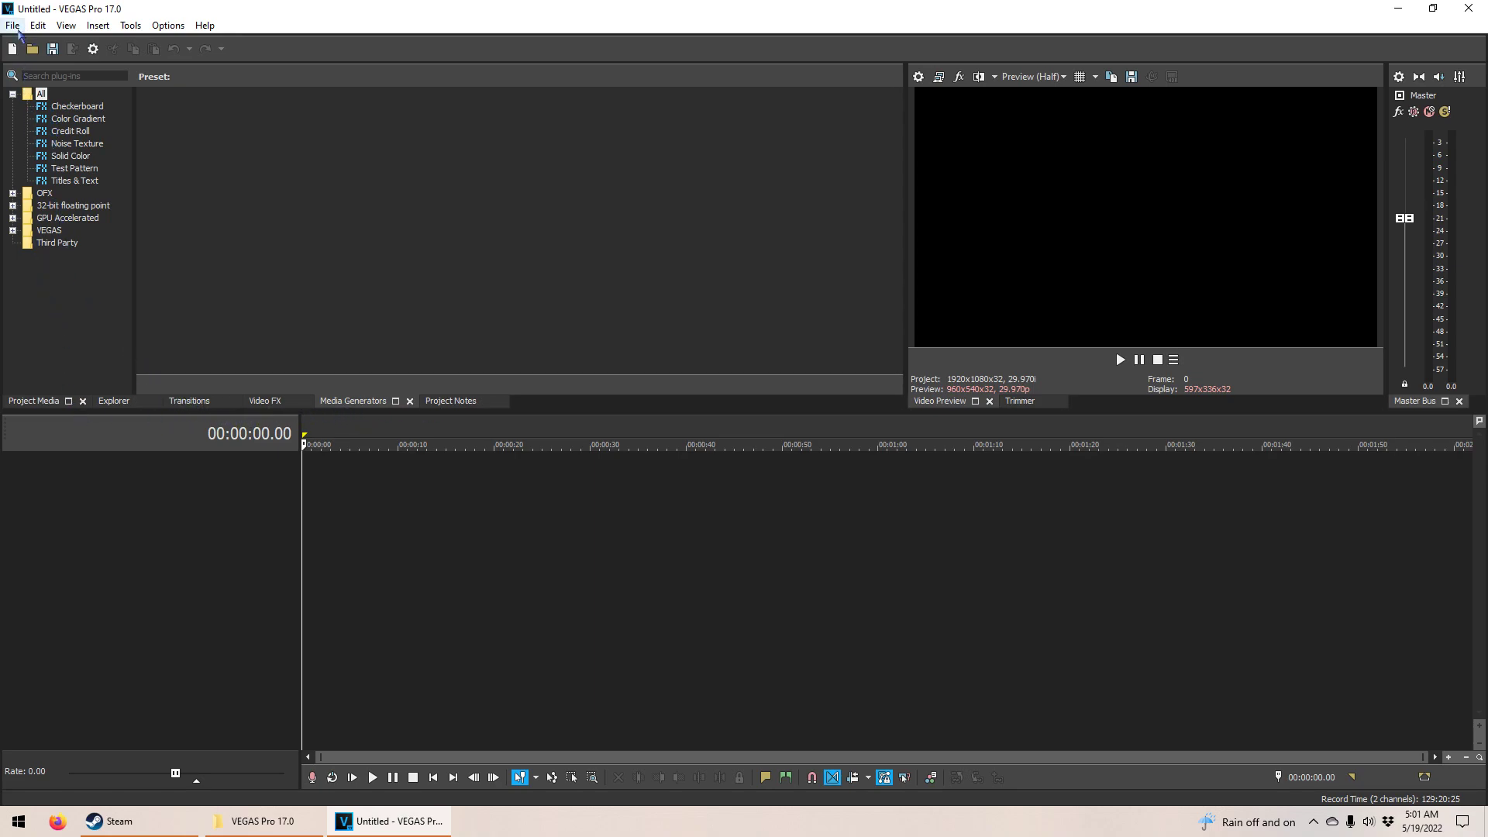
Step: Open MVI_7266.MP4 from the "me looking to side" folder on the Desktop to place it on the timeline
{"action": "left_click", "coordinate": [12, 25]}
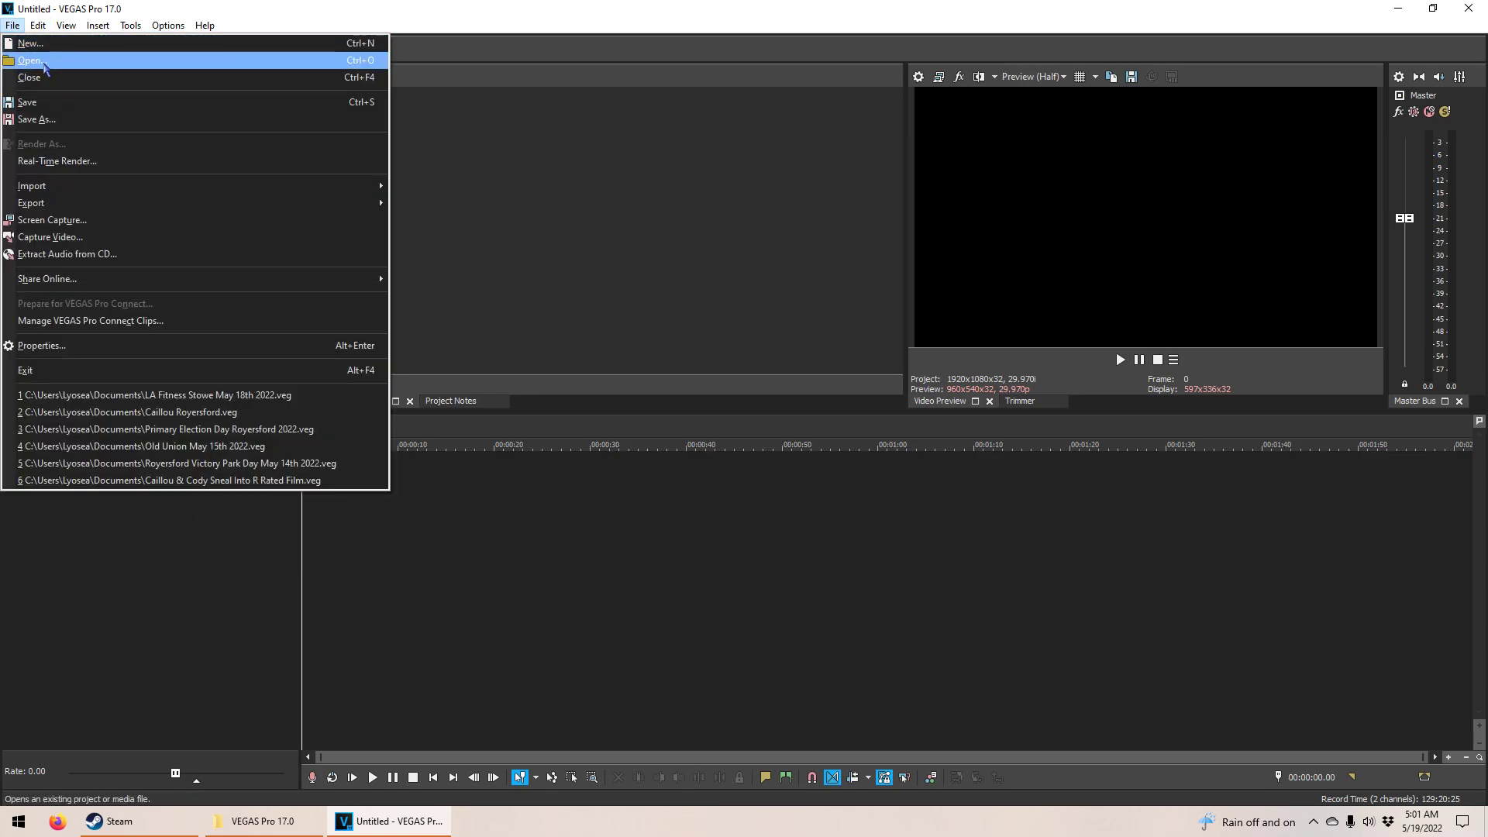
{"action": "left_click", "coordinate": [32, 60]}
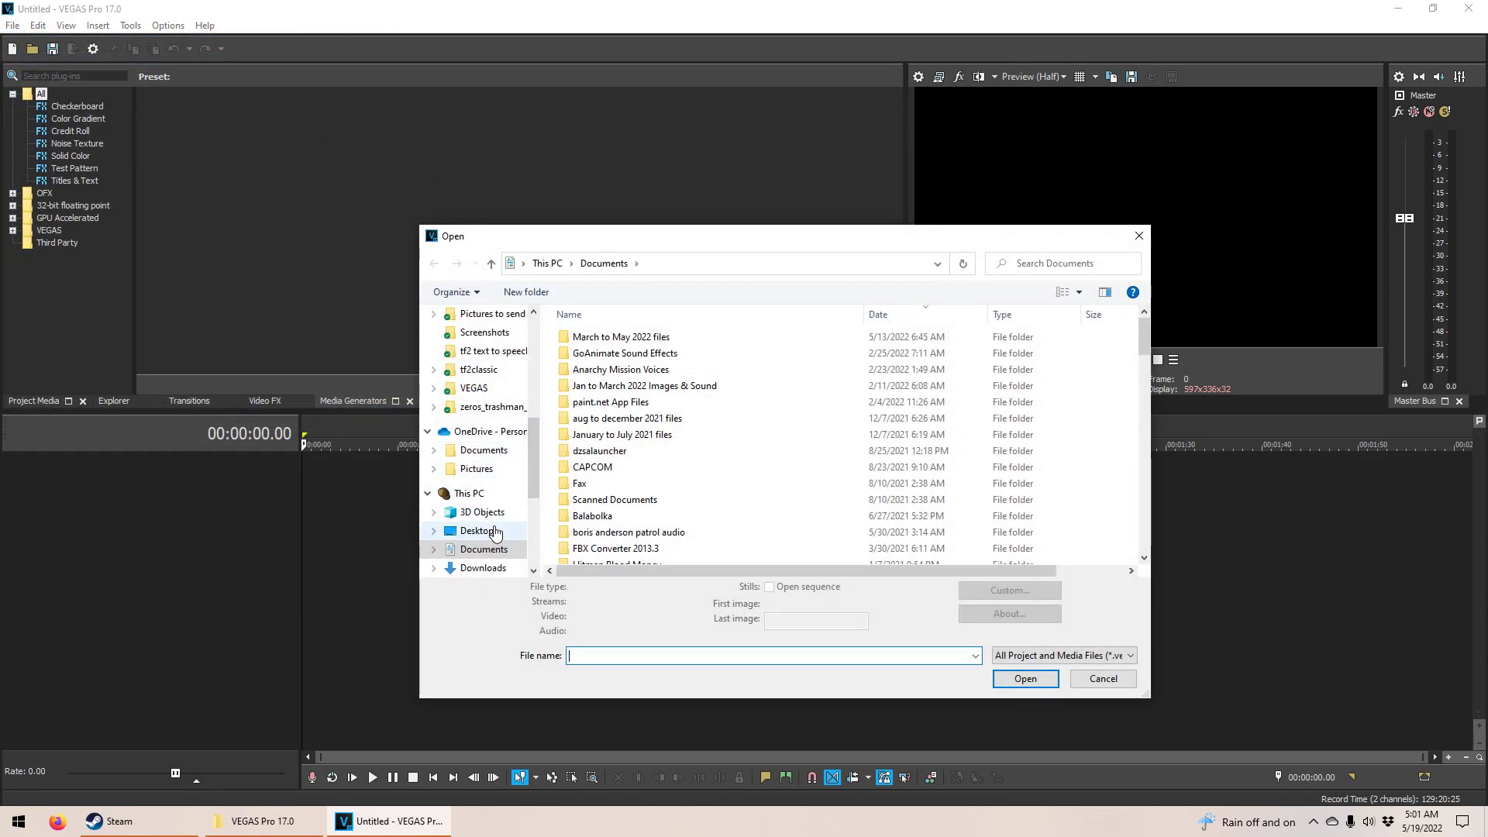
{"action": "left_click", "coordinate": [477, 531]}
{"action": "scroll", "coordinate": [669, 426], "scroll_direction": "down", "scroll_amount": 3}
{"action": "scroll", "coordinate": [668, 422], "scroll_direction": "down", "scroll_amount": 2}
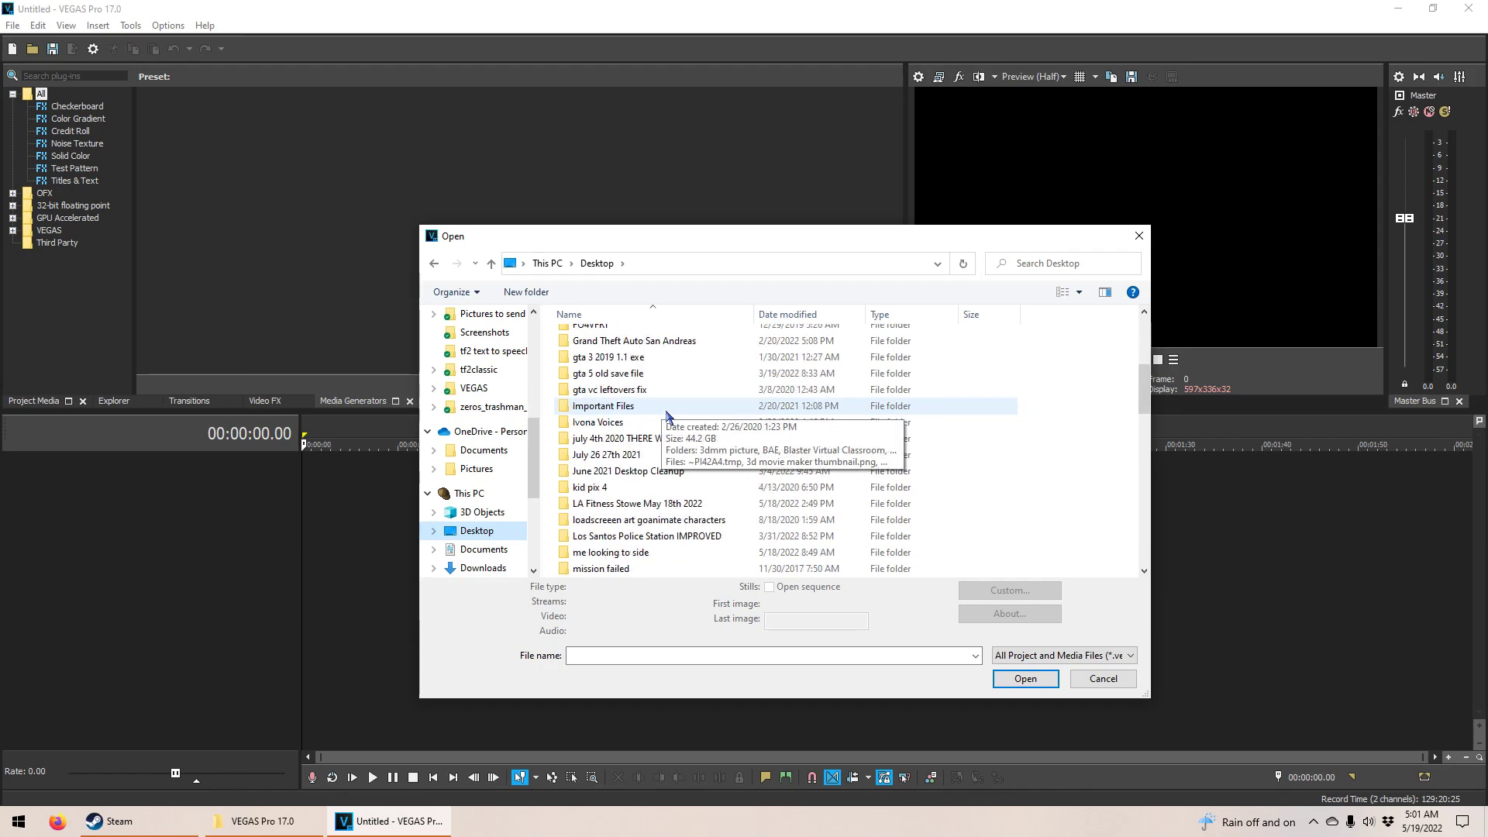
{"action": "double_click", "coordinate": [648, 552]}
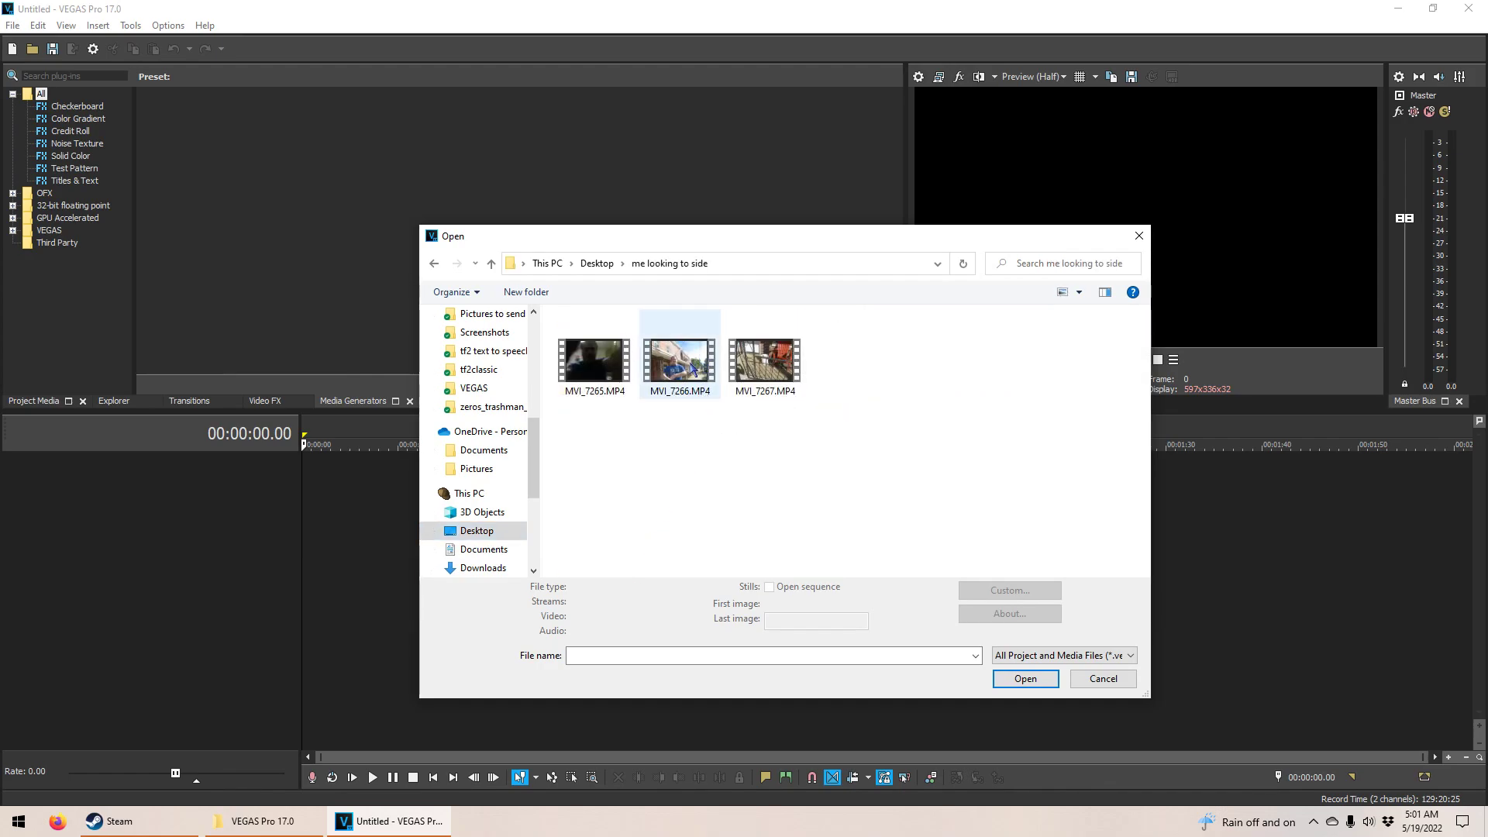
{"action": "left_click", "coordinate": [694, 370]}
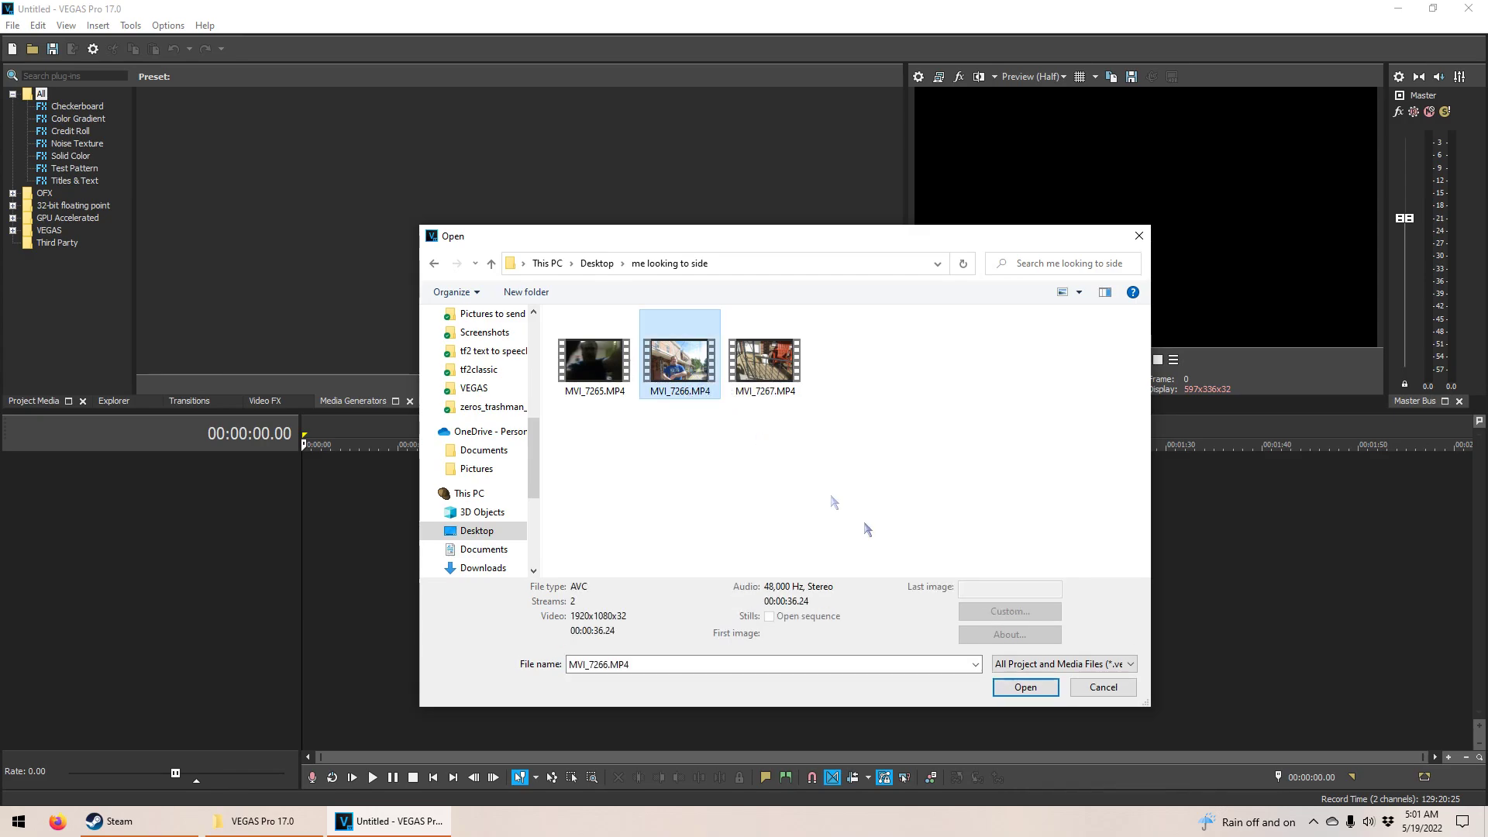
{"action": "left_click", "coordinate": [1045, 692]}
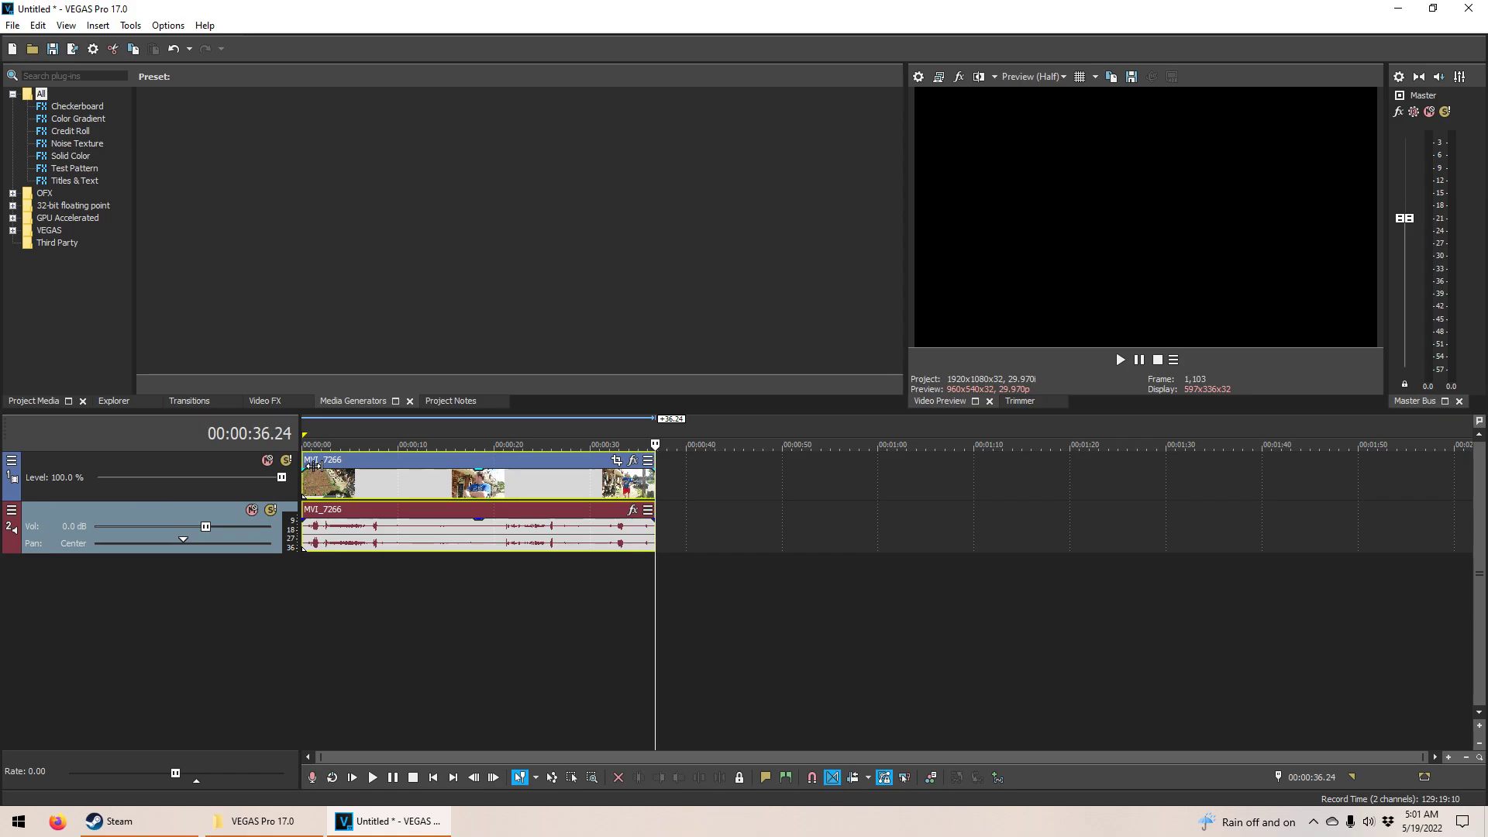
Step: Play the MVI_7266 clip from its start and pause near its end
{"action": "left_click", "coordinate": [314, 465]}
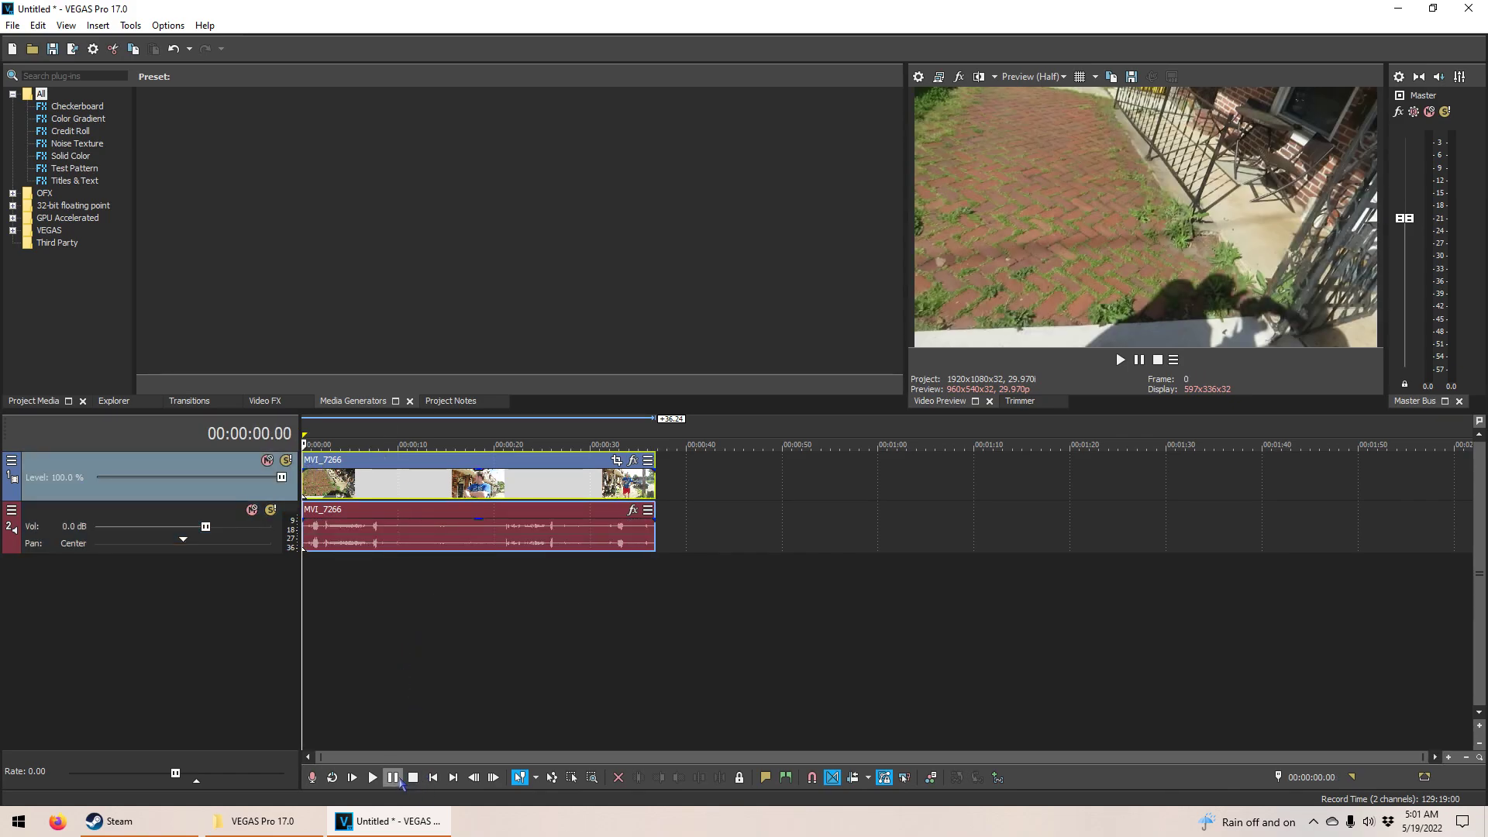
{"action": "left_click", "coordinate": [393, 777]}
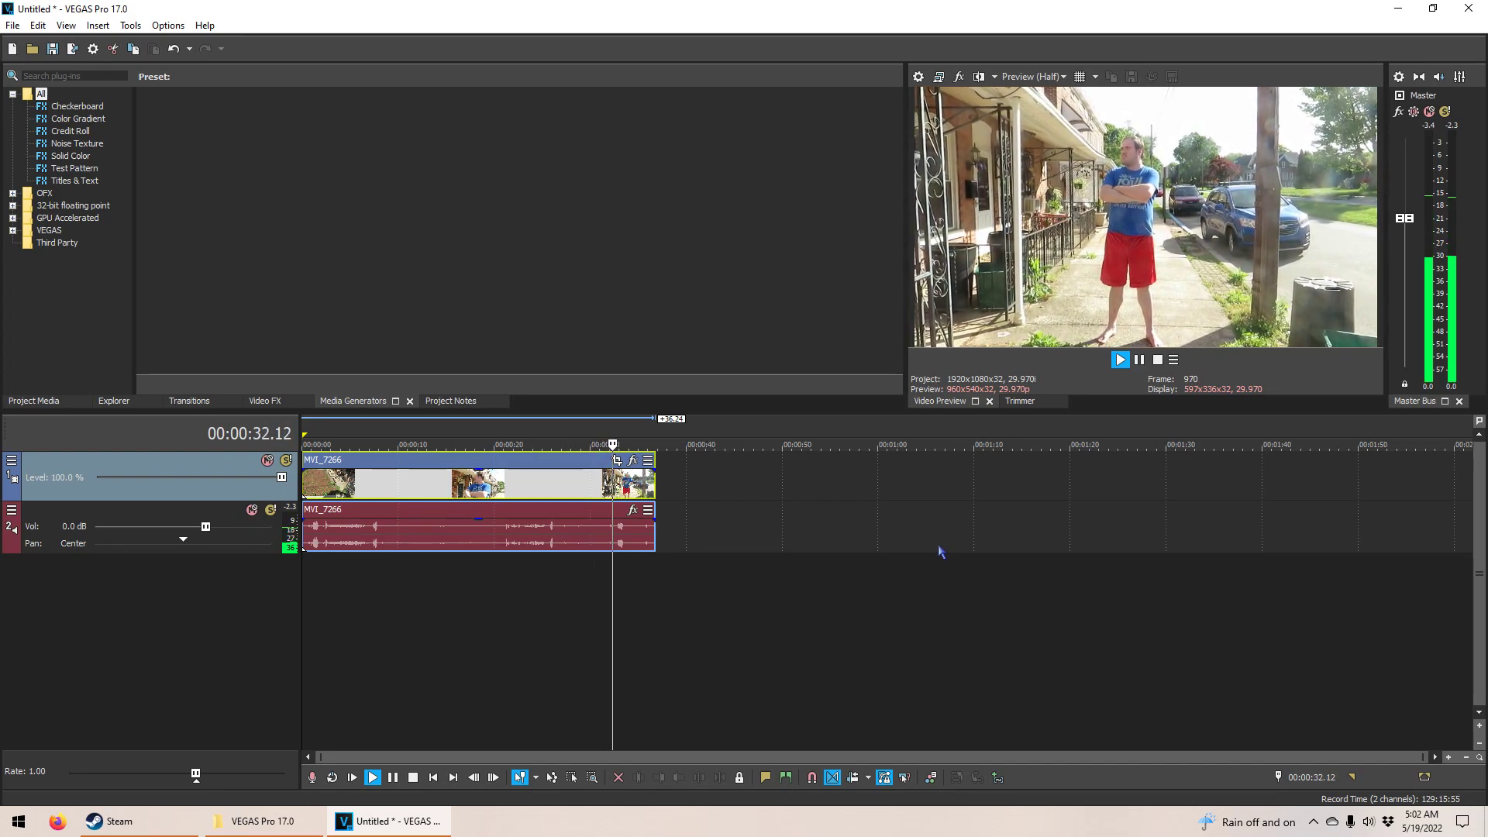
{"action": "left_click", "coordinate": [394, 780]}
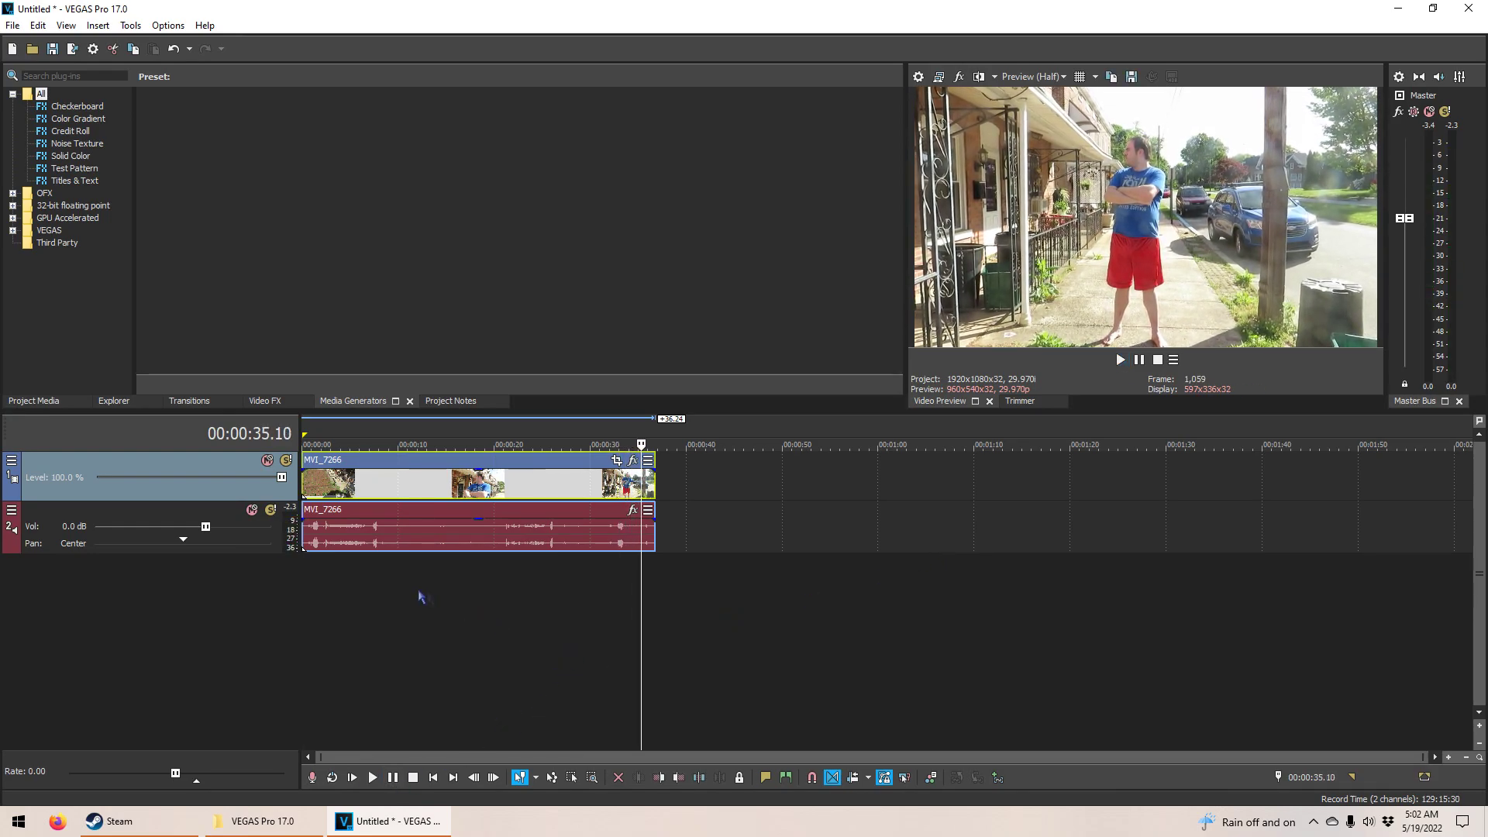
Step: Examine frames at various points along the MVI_7266 clip to find where to cut it
{"action": "left_click", "coordinate": [382, 579]}
{"action": "left_click", "coordinate": [358, 582]}
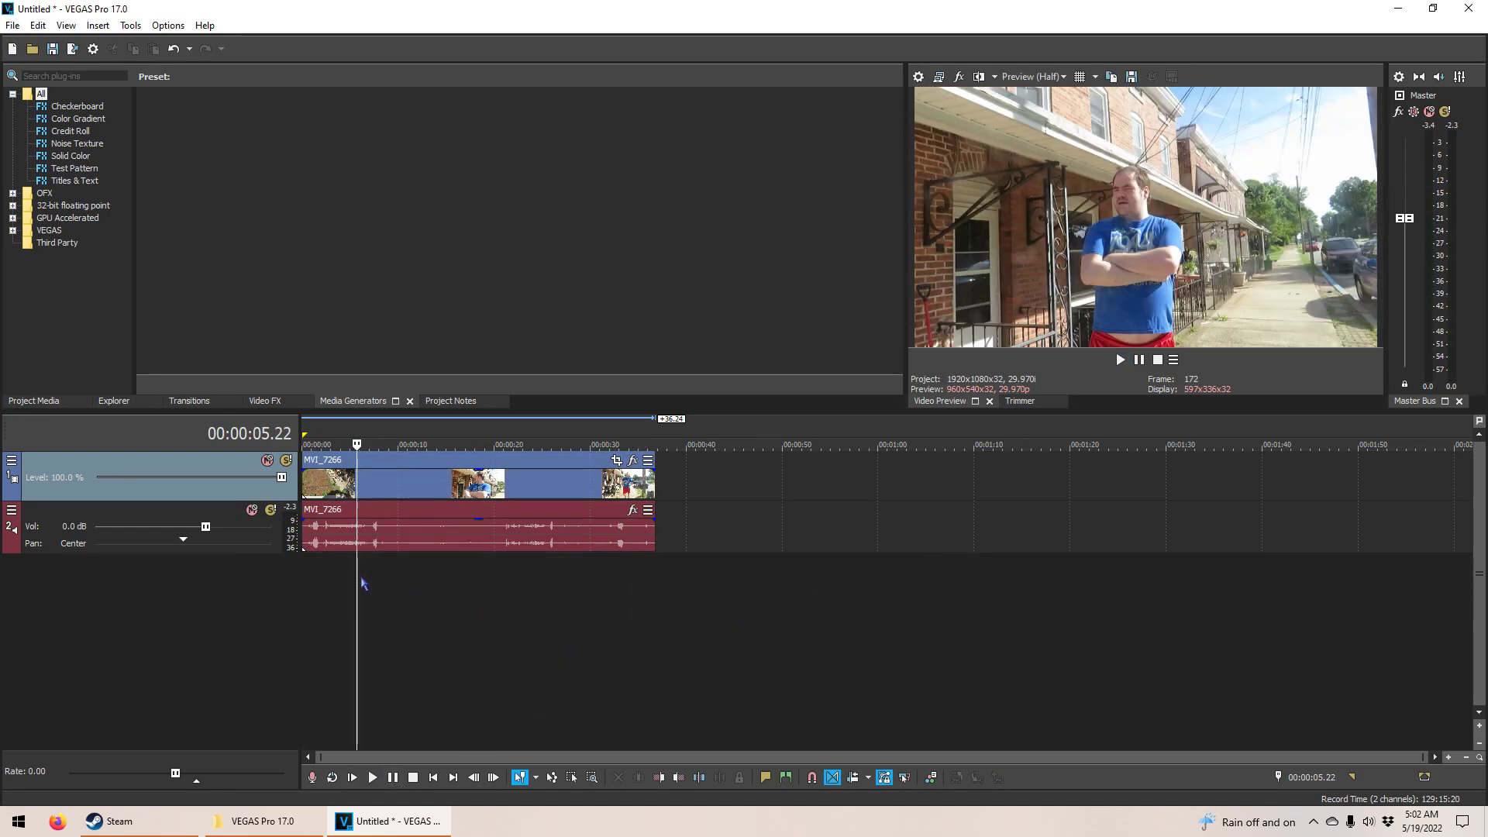
{"action": "left_click", "coordinate": [405, 584]}
{"action": "left_click", "coordinate": [380, 585]}
{"action": "left_click", "coordinate": [373, 585]}
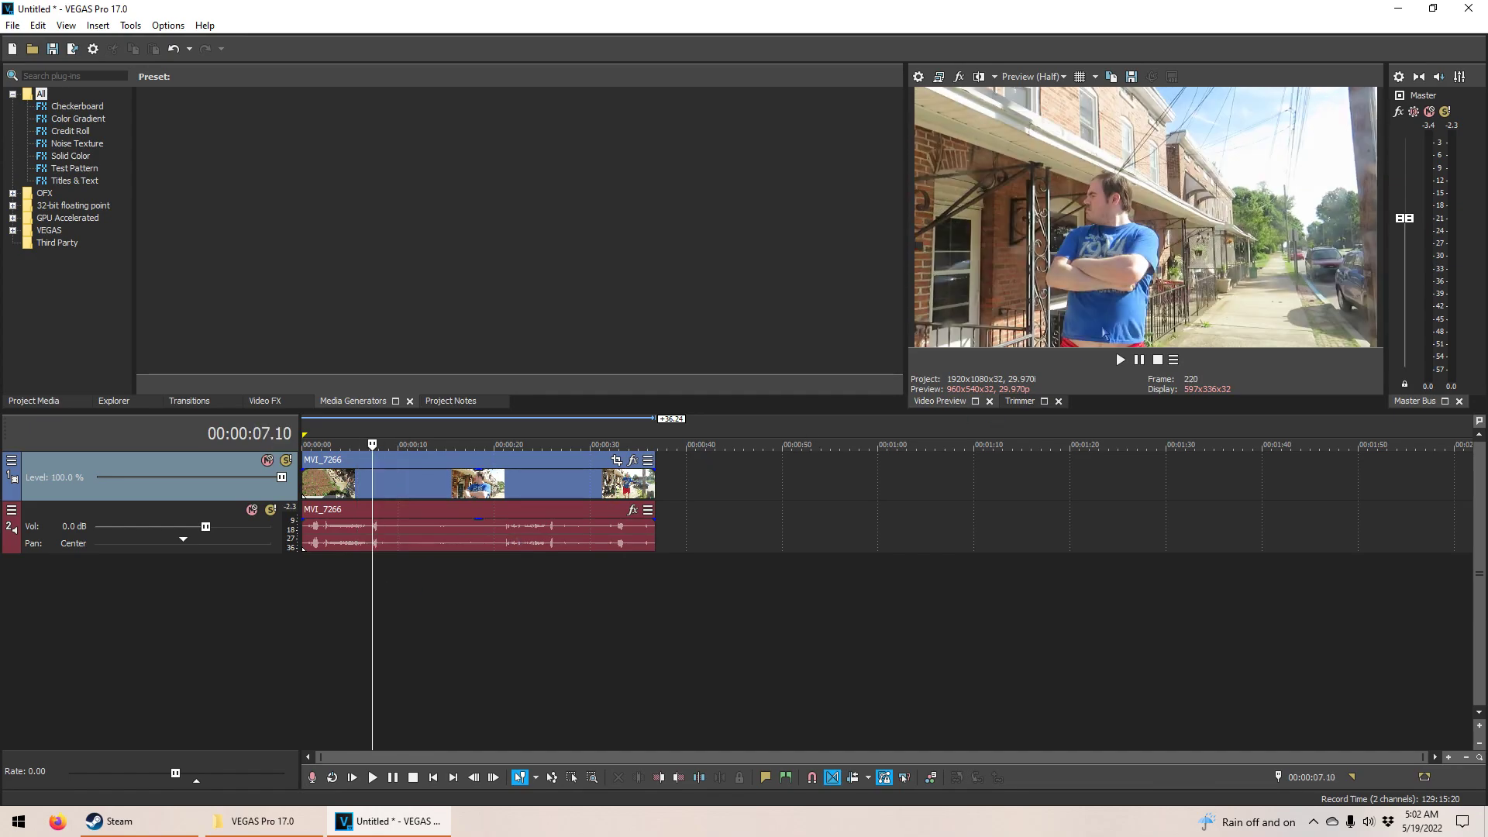
{"action": "left_click", "coordinate": [391, 580]}
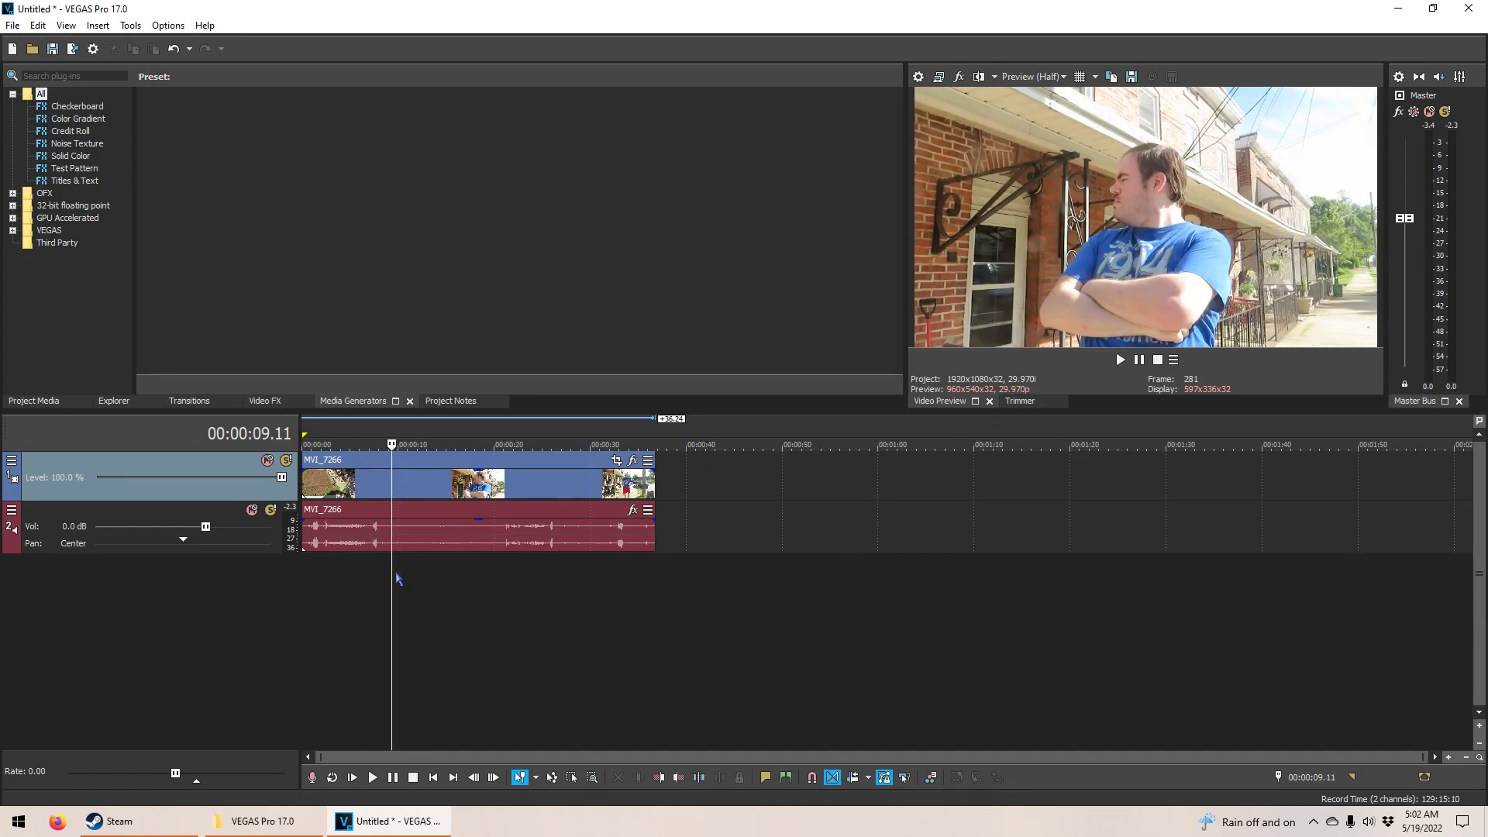
{"action": "left_click", "coordinate": [465, 585]}
{"action": "left_click", "coordinate": [513, 575]}
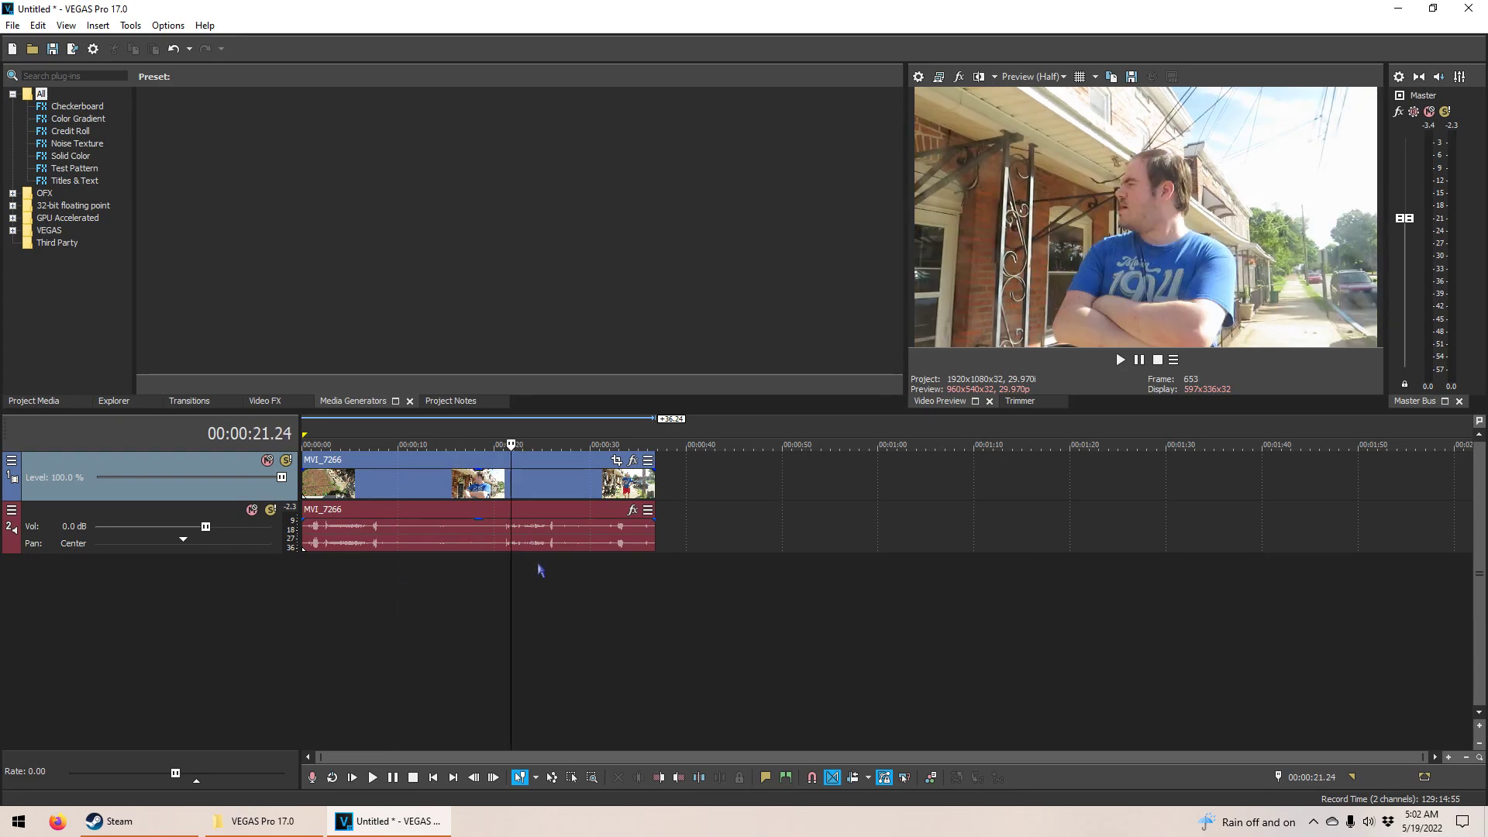
{"action": "left_click", "coordinate": [548, 572]}
{"action": "left_click", "coordinate": [555, 574]}
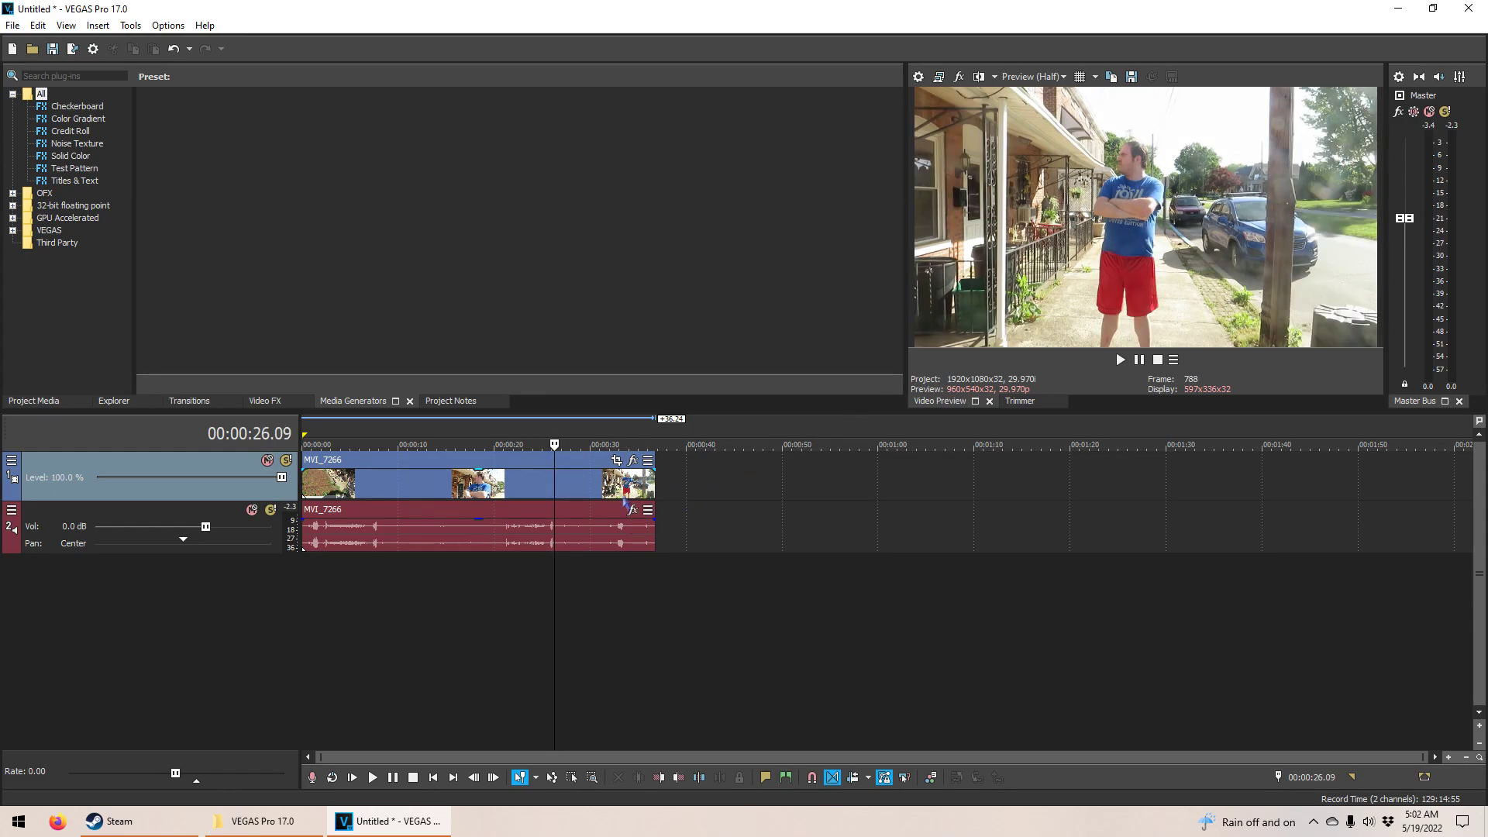
{"action": "left_click", "coordinate": [620, 504]}
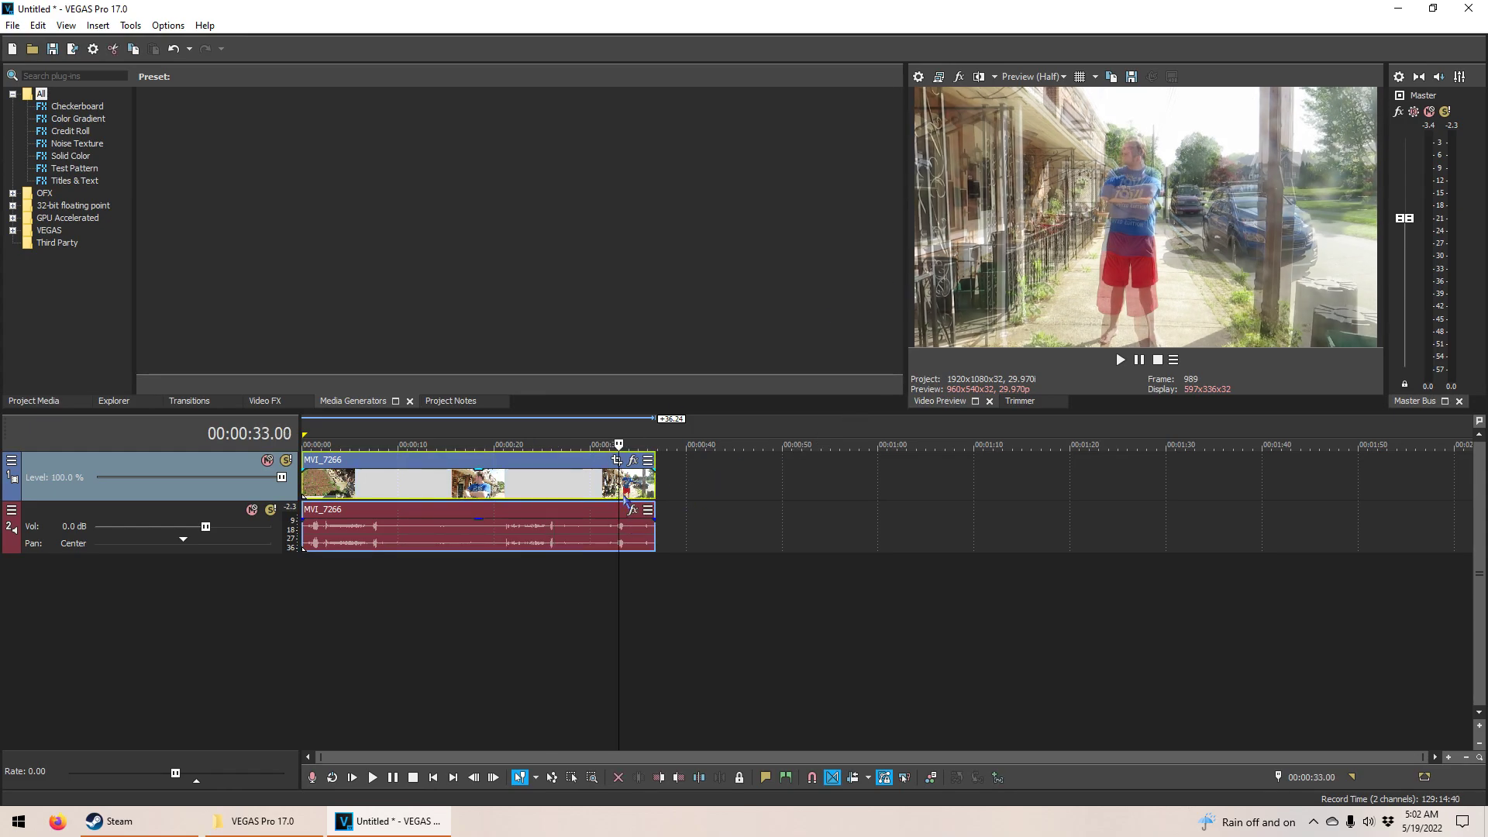
{"action": "left_click", "coordinate": [562, 588]}
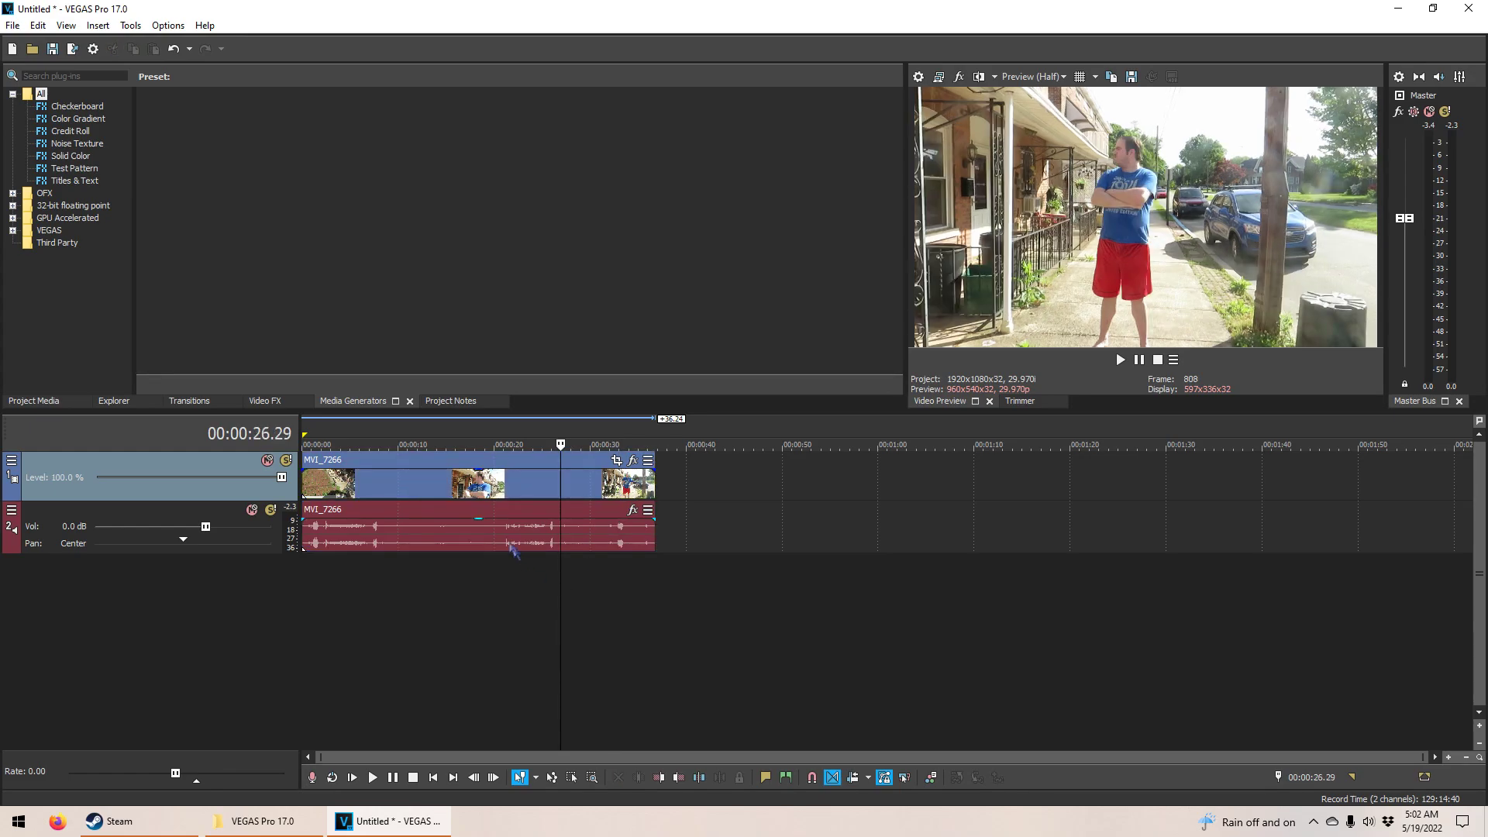
Step: Split the MVI_7266 clip at 00:00:08.21
{"action": "left_click", "coordinate": [387, 469]}
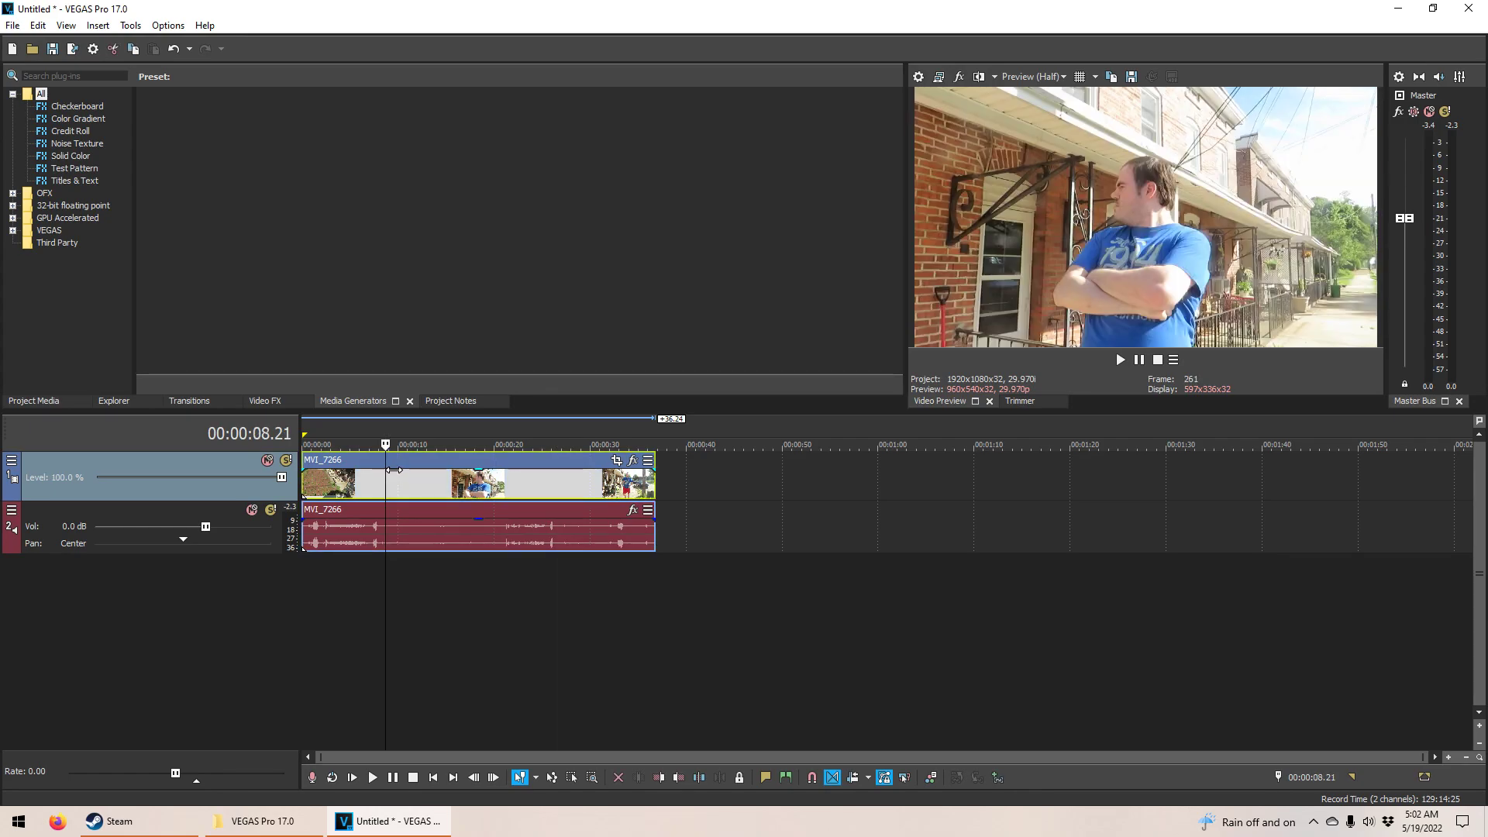
{"action": "right_click", "coordinate": [393, 466]}
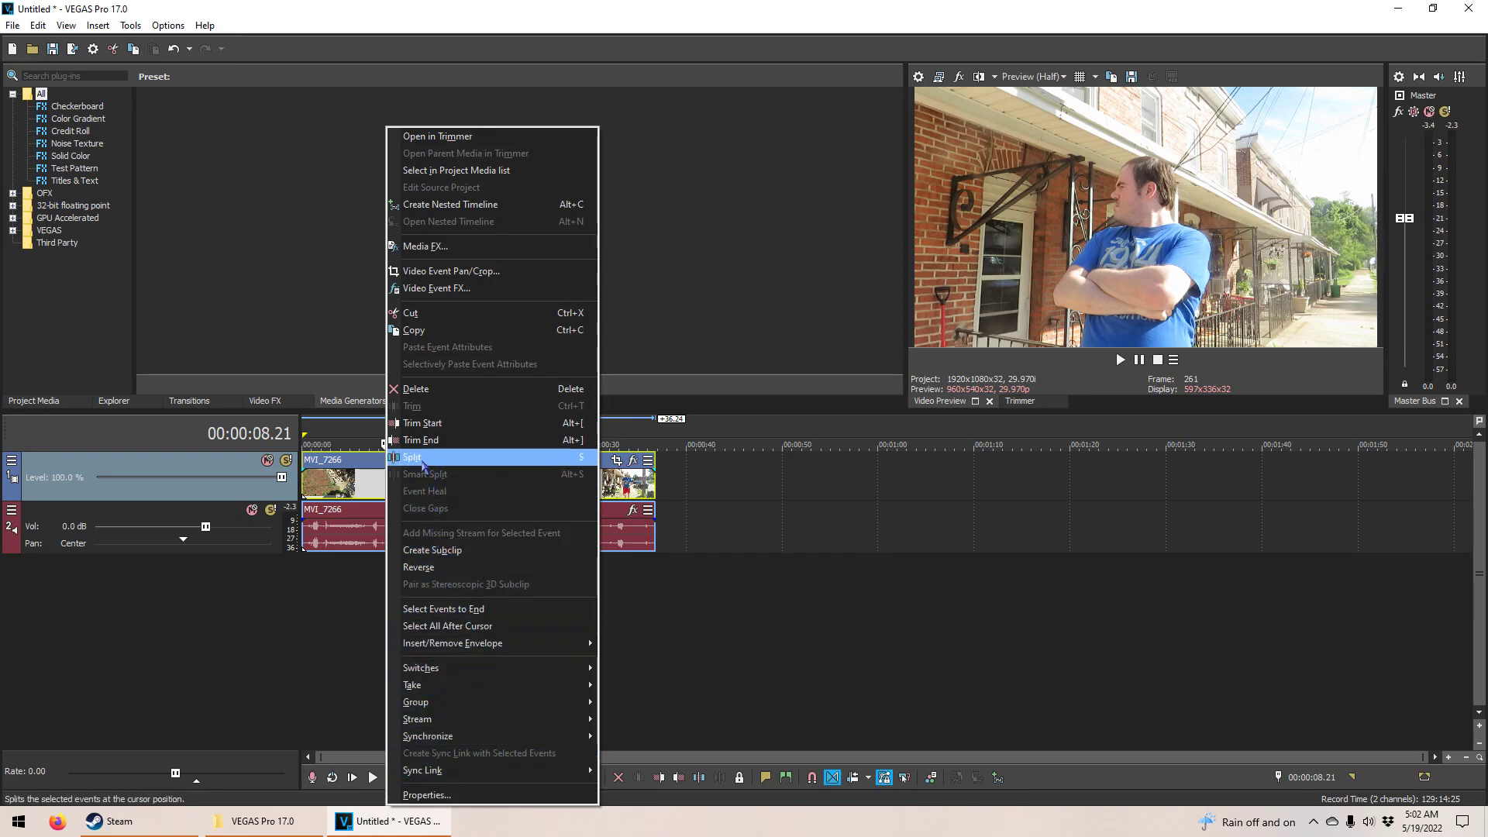
{"action": "left_click", "coordinate": [422, 464]}
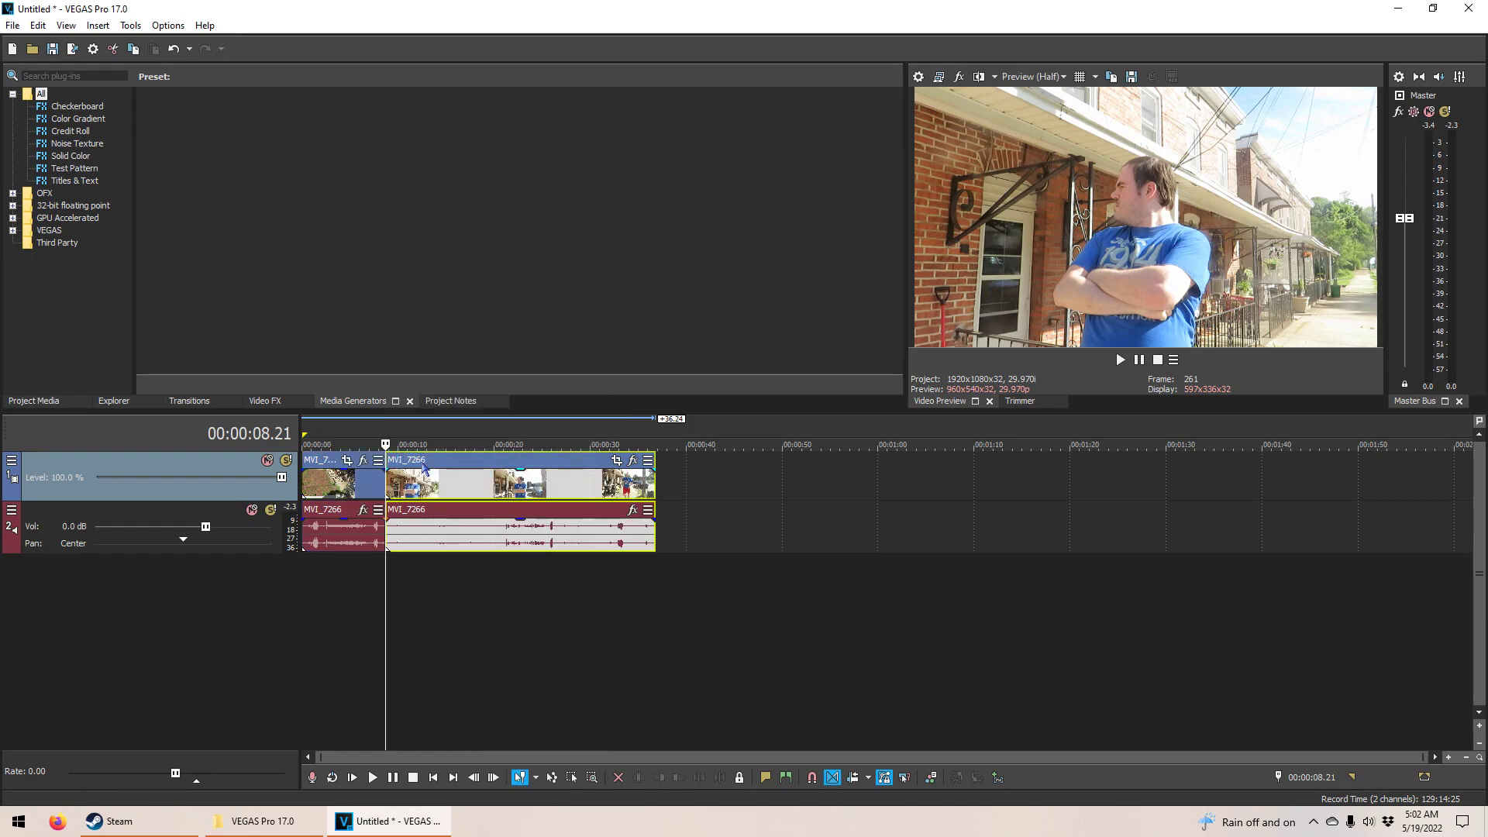
Step: Compare the two segments on either side of the split in the preview
{"action": "left_click", "coordinate": [355, 488]}
{"action": "left_click", "coordinate": [421, 488]}
{"action": "left_click", "coordinate": [341, 488]}
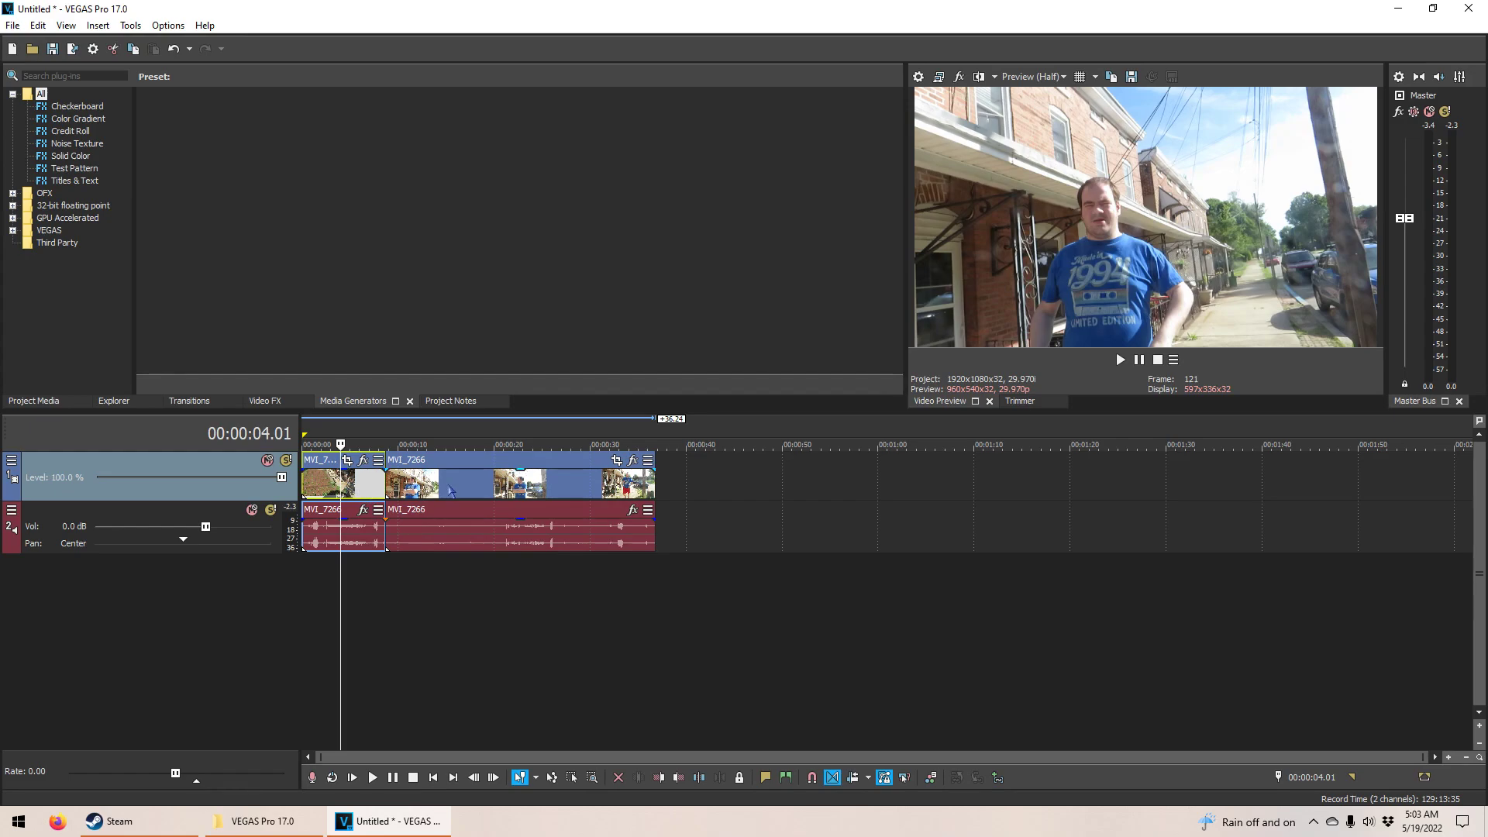
{"action": "left_click", "coordinate": [443, 488]}
{"action": "left_click", "coordinate": [348, 489]}
{"action": "left_click", "coordinate": [410, 488]}
{"action": "left_click", "coordinate": [346, 489]}
{"action": "left_click", "coordinate": [435, 488]}
Step: Delete the short opening segment and move the remaining clip to the start of the timeline
{"action": "left_click", "coordinate": [345, 492]}
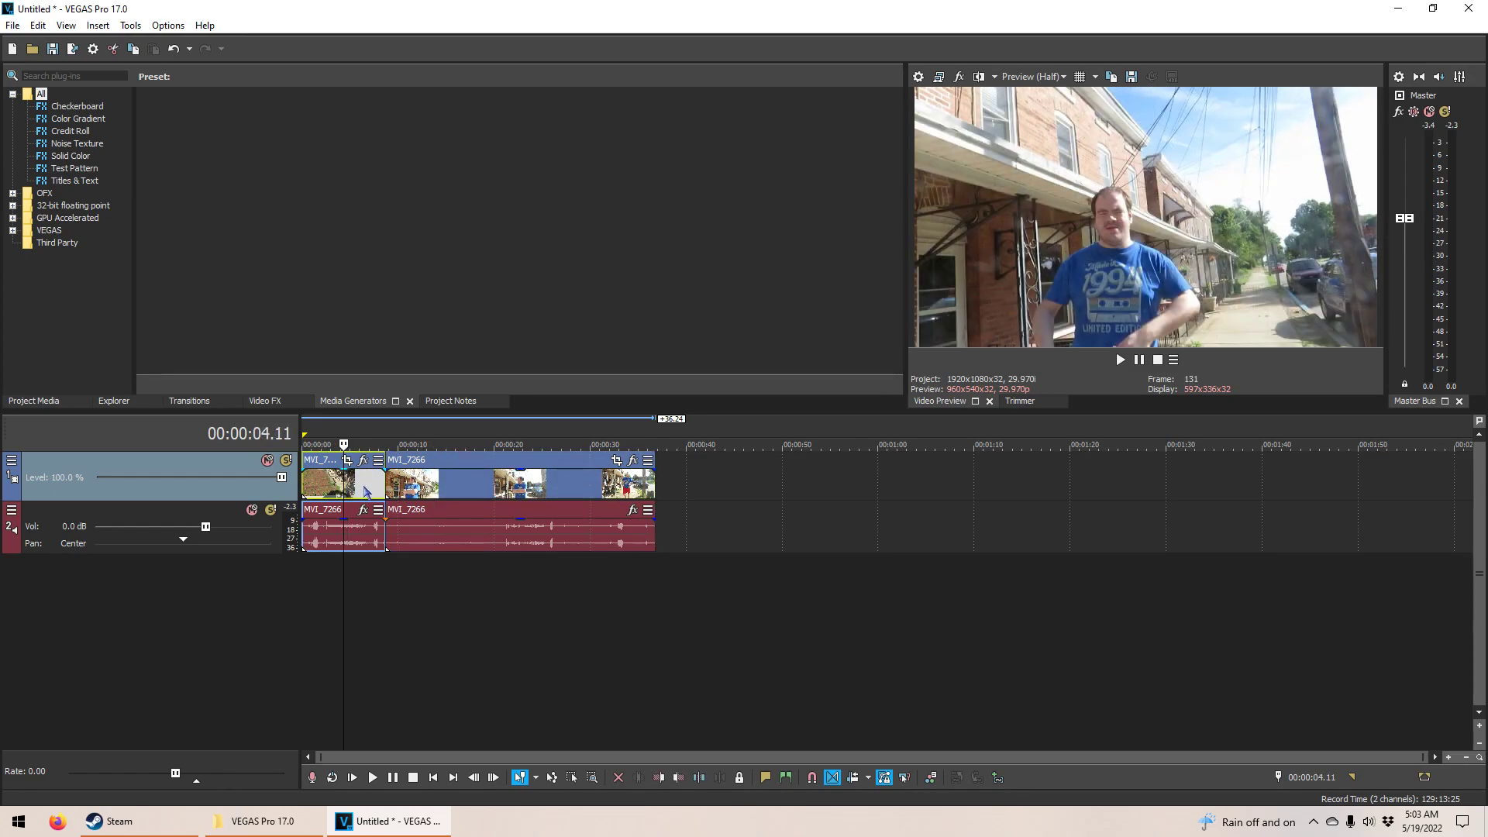
{"action": "right_click", "coordinate": [364, 491]}
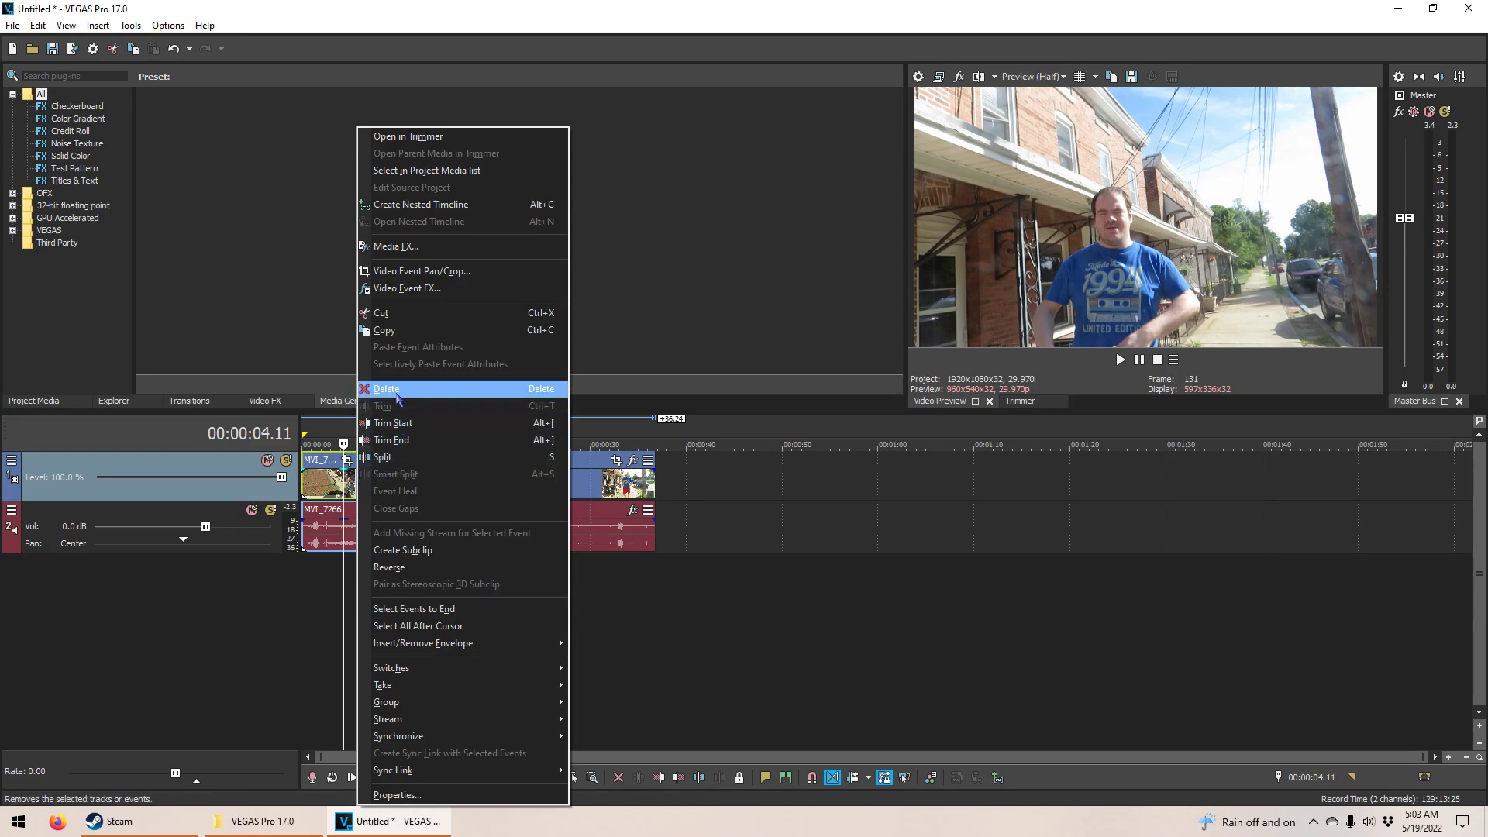
{"action": "left_click", "coordinate": [397, 395]}
{"action": "left_click_drag", "start_coordinate": [415, 475], "coordinate": [331, 474]}
Step: Play the remaining clip from the start of the timeline to look for the next cut point
{"action": "key", "text": "ctrl+Home"}
{"action": "left_click", "coordinate": [393, 777]}
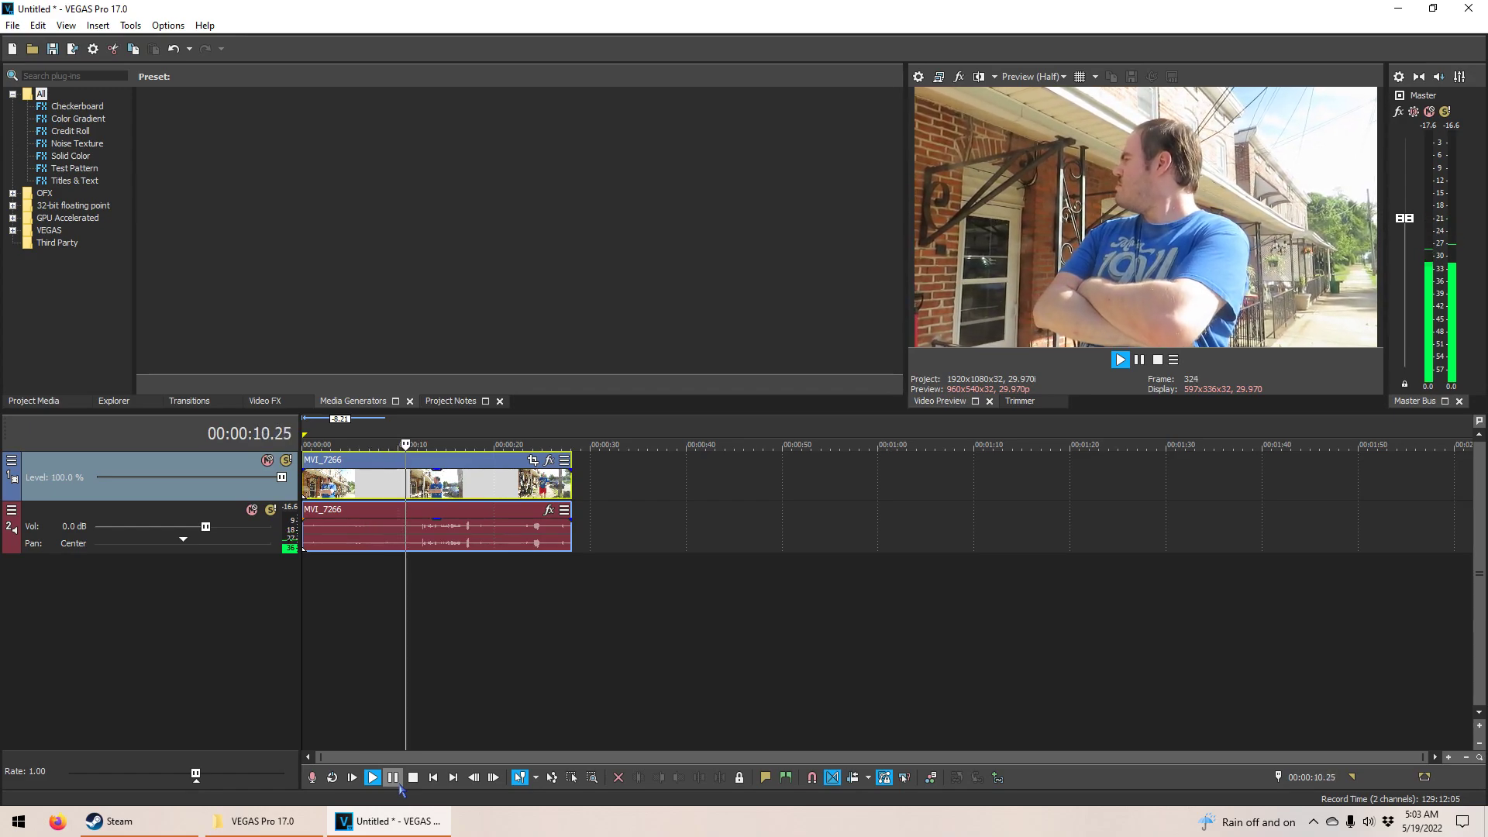
{"action": "left_click", "coordinate": [399, 785]}
{"action": "left_click", "coordinate": [393, 779]}
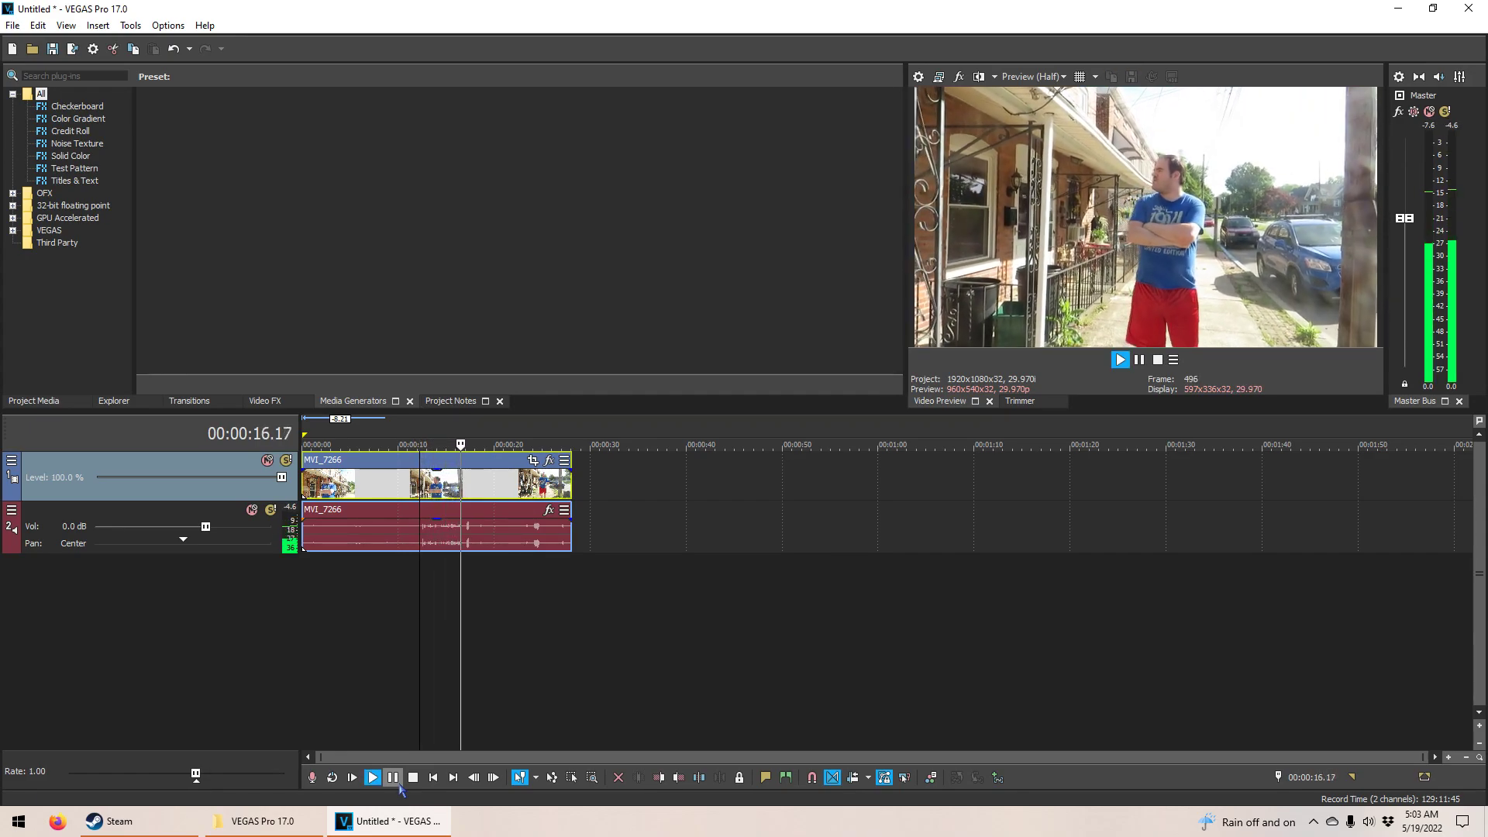
Step: Stop playback at 00:00:18.03 and split the clip there
{"action": "left_click", "coordinate": [399, 785]}
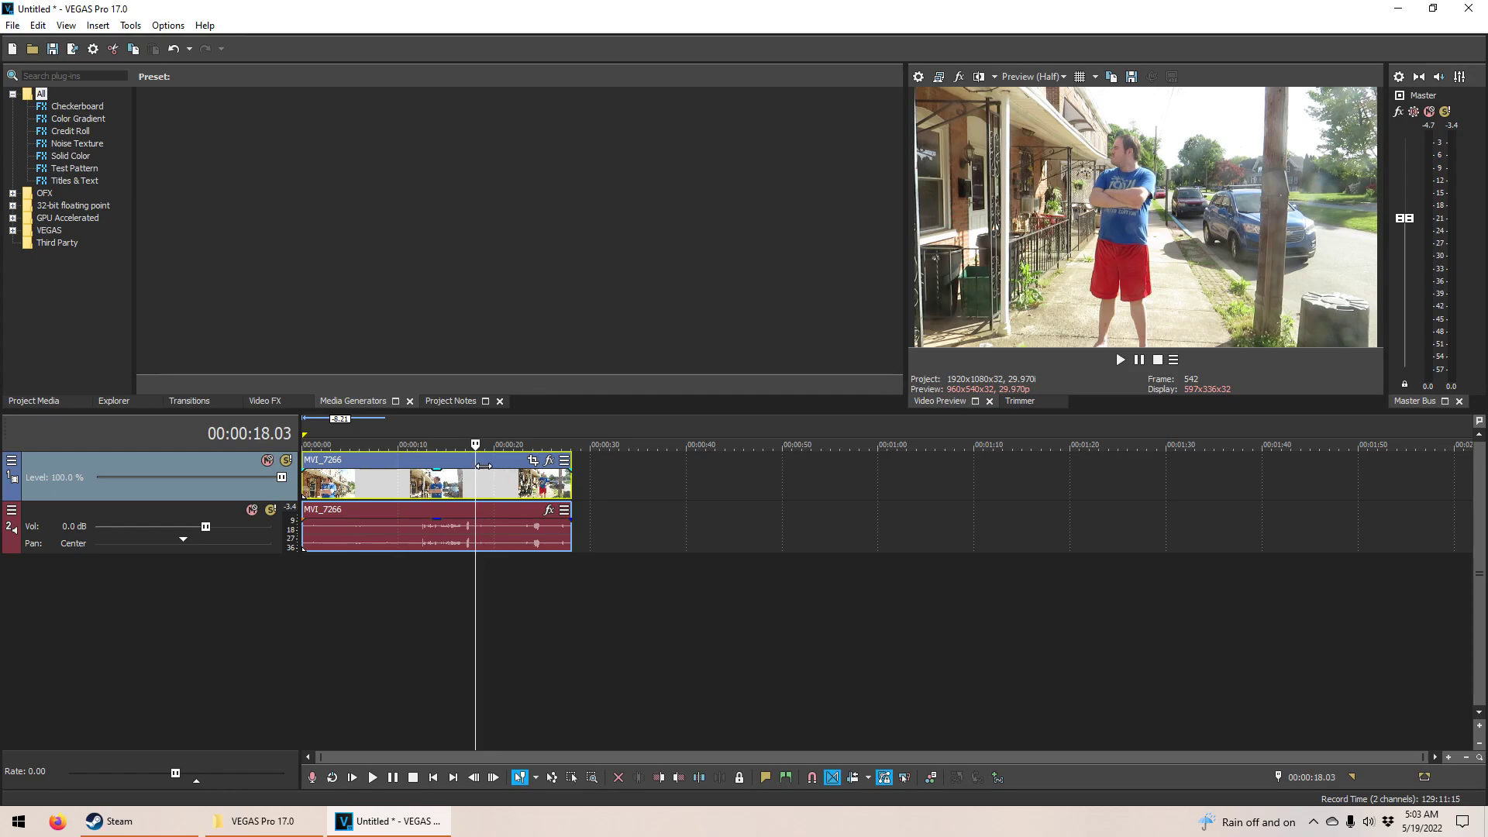
{"action": "right_click", "coordinate": [478, 465]}
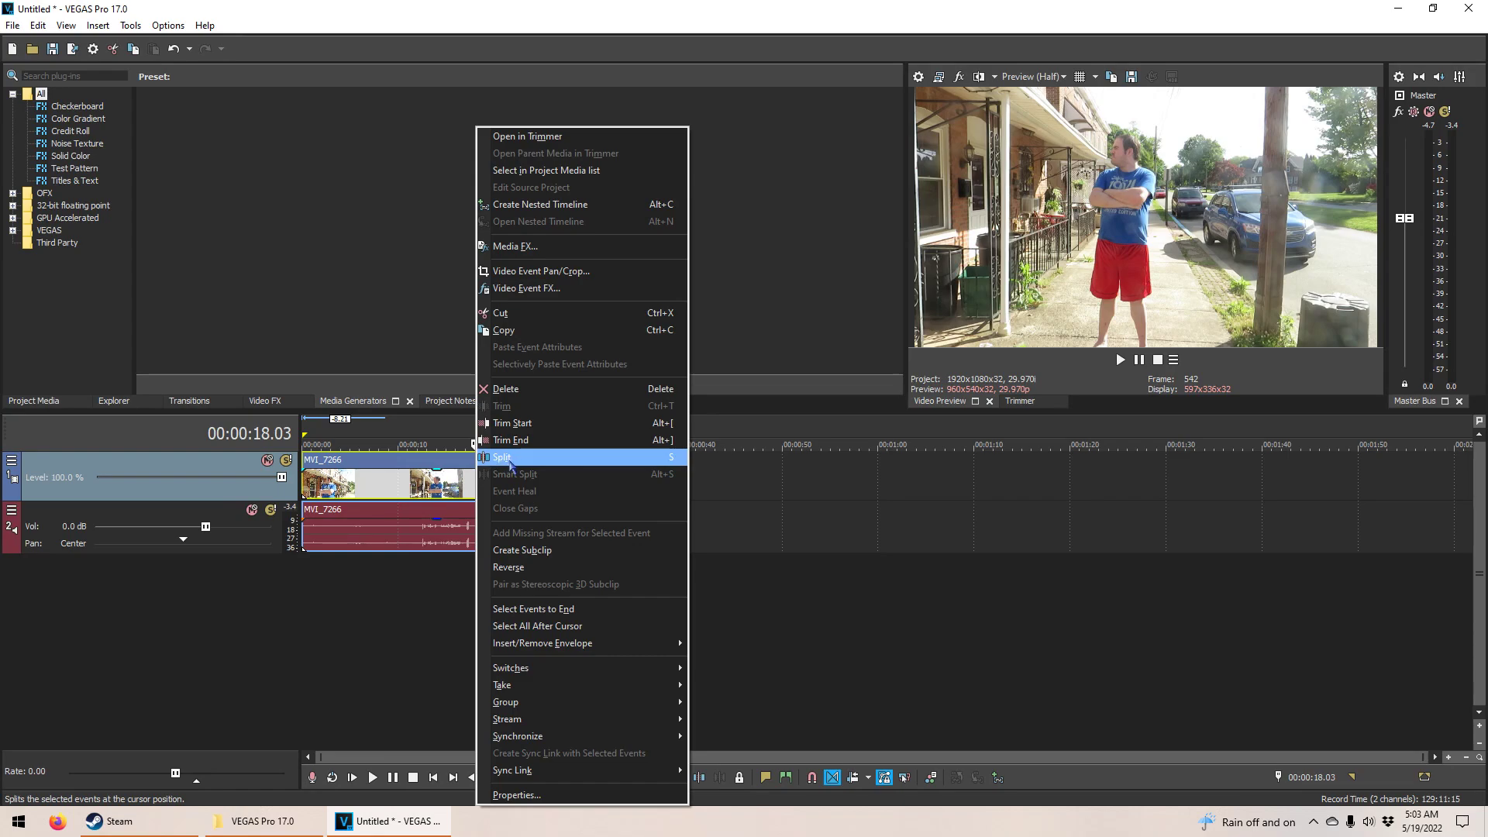
{"action": "left_click", "coordinate": [511, 457]}
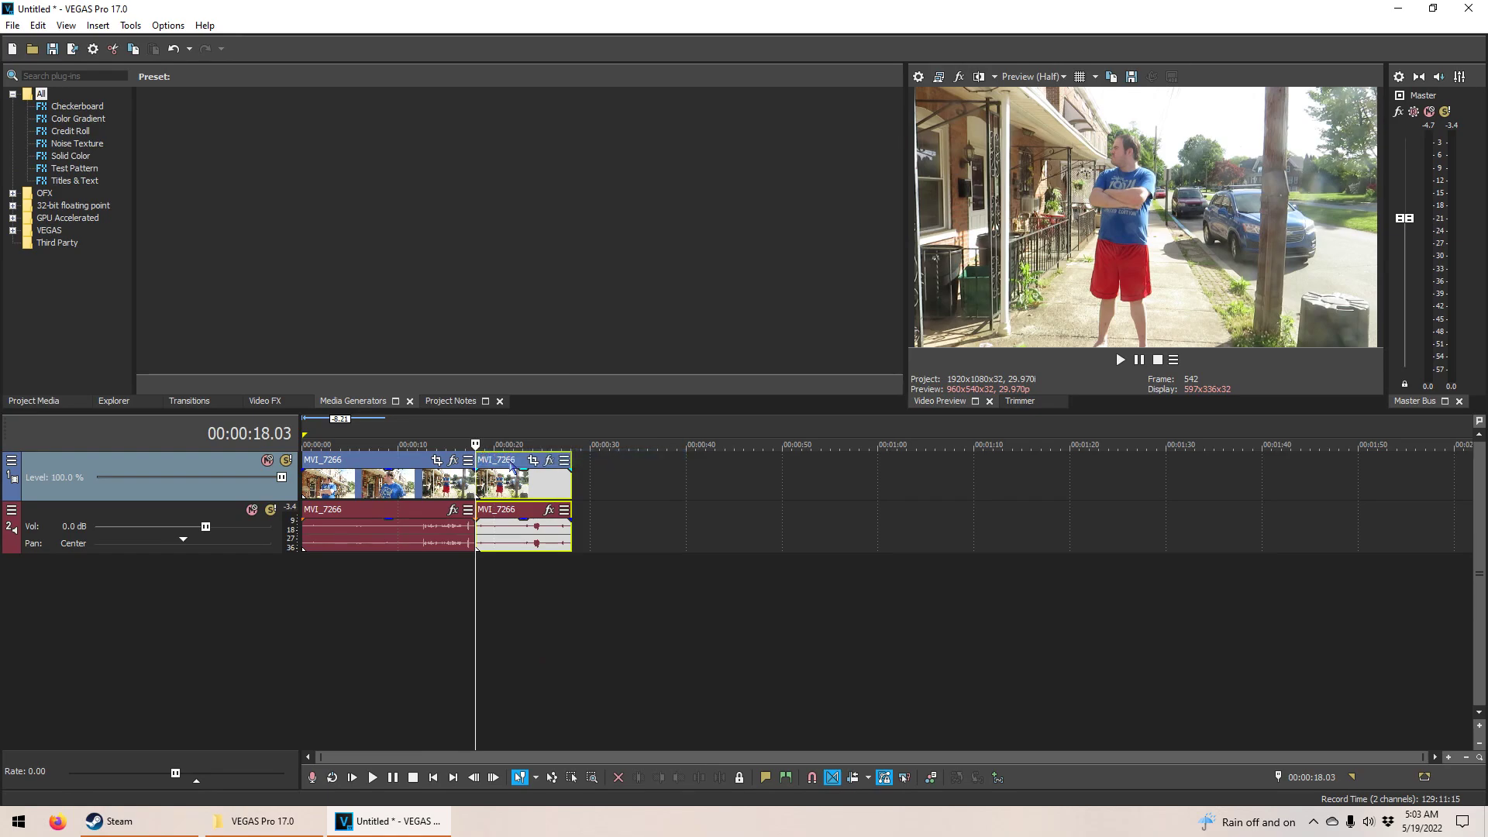
Step: Delete the segment before the 00:00:18.03 split and move the remaining piece to the start of the timeline
{"action": "left_click", "coordinate": [439, 487]}
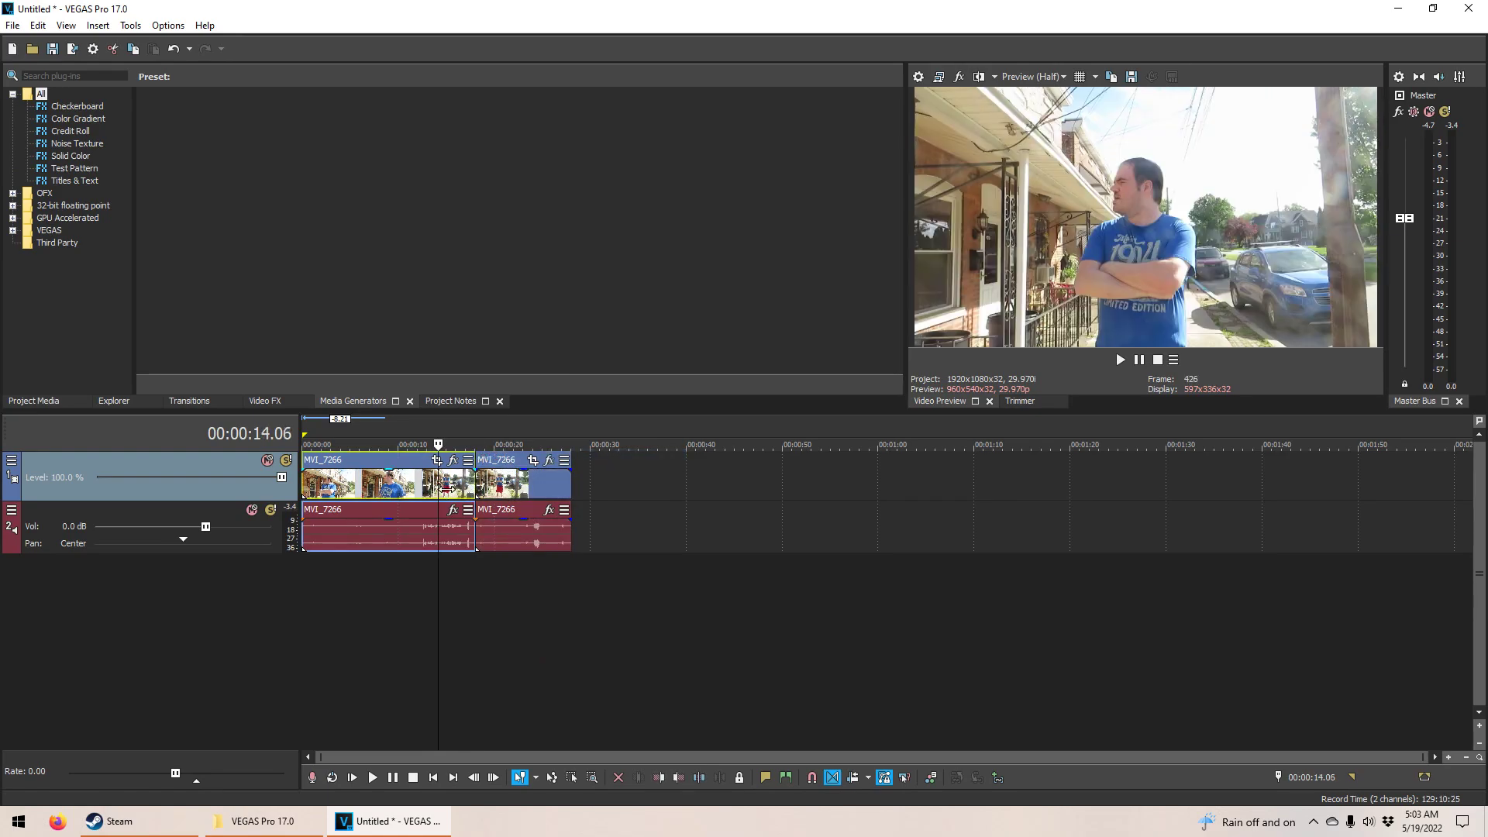
{"action": "right_click", "coordinate": [446, 490]}
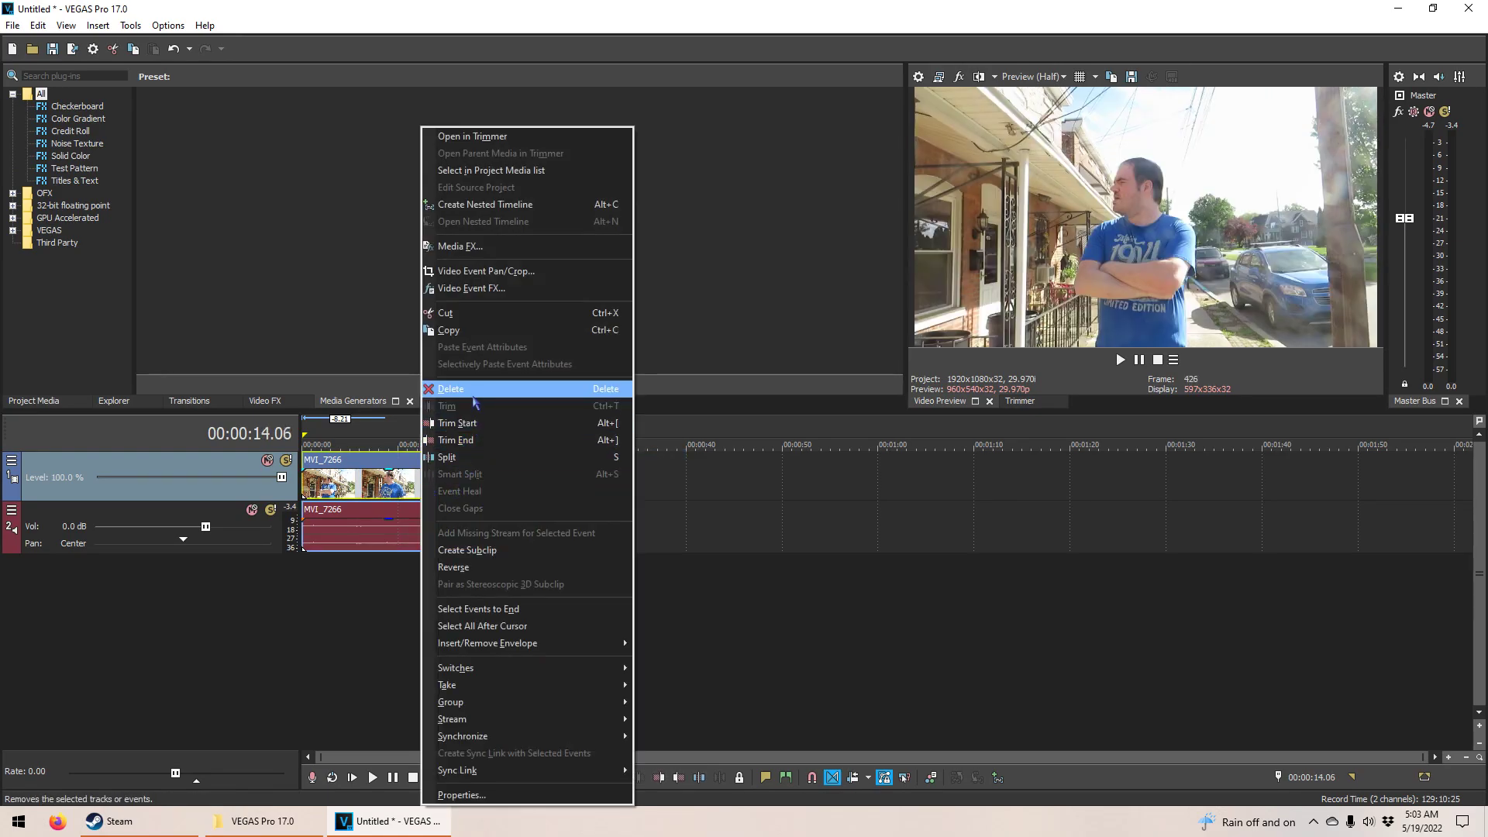
{"action": "left_click", "coordinate": [474, 390]}
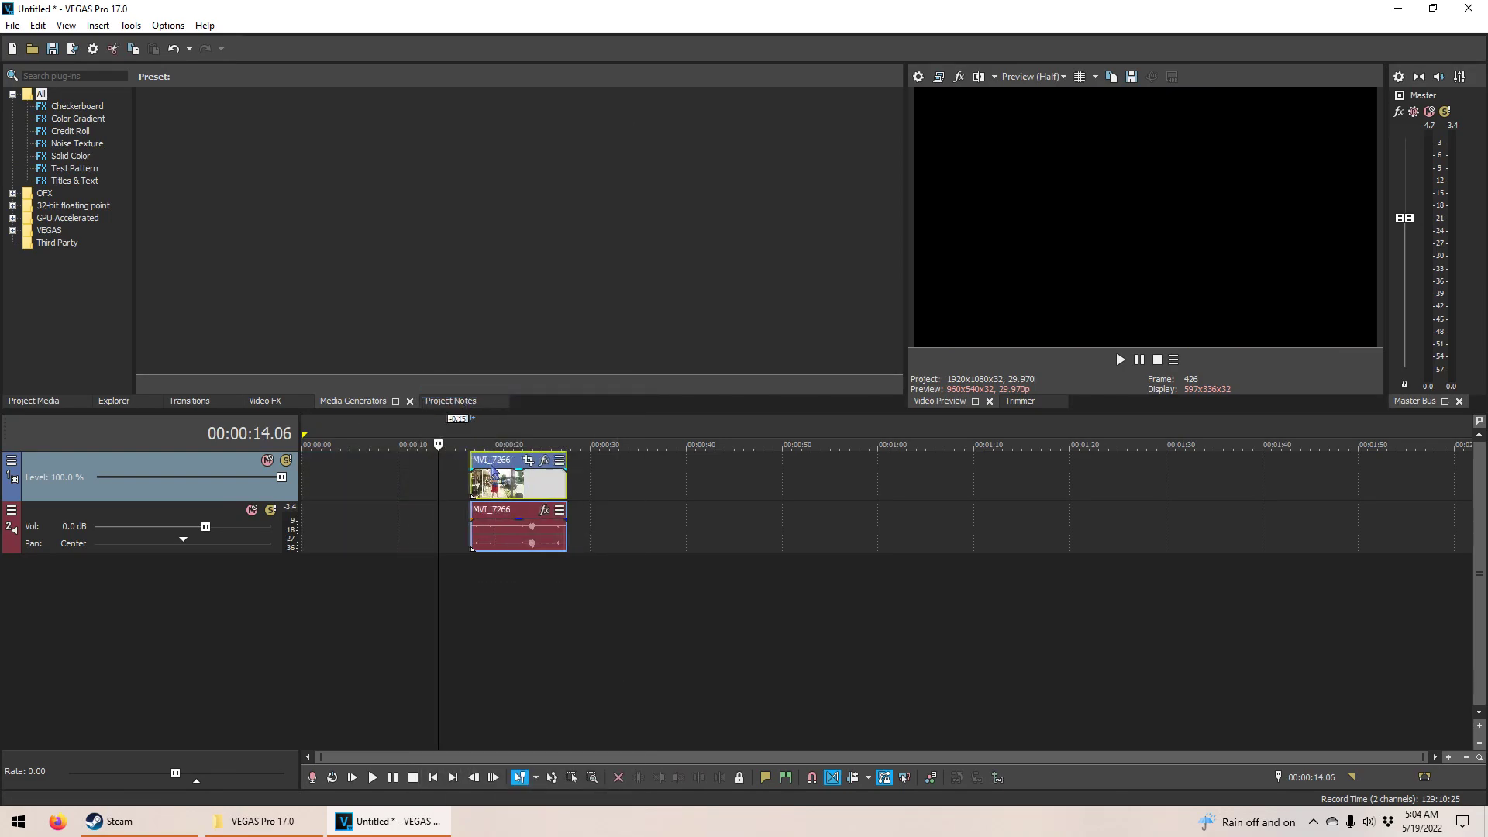
{"action": "left_click_drag", "start_coordinate": [499, 490], "coordinate": [326, 490]}
Step: Play the shortened clip from the beginning and pause at 00:00:06.28
{"action": "key", "text": "Home"}
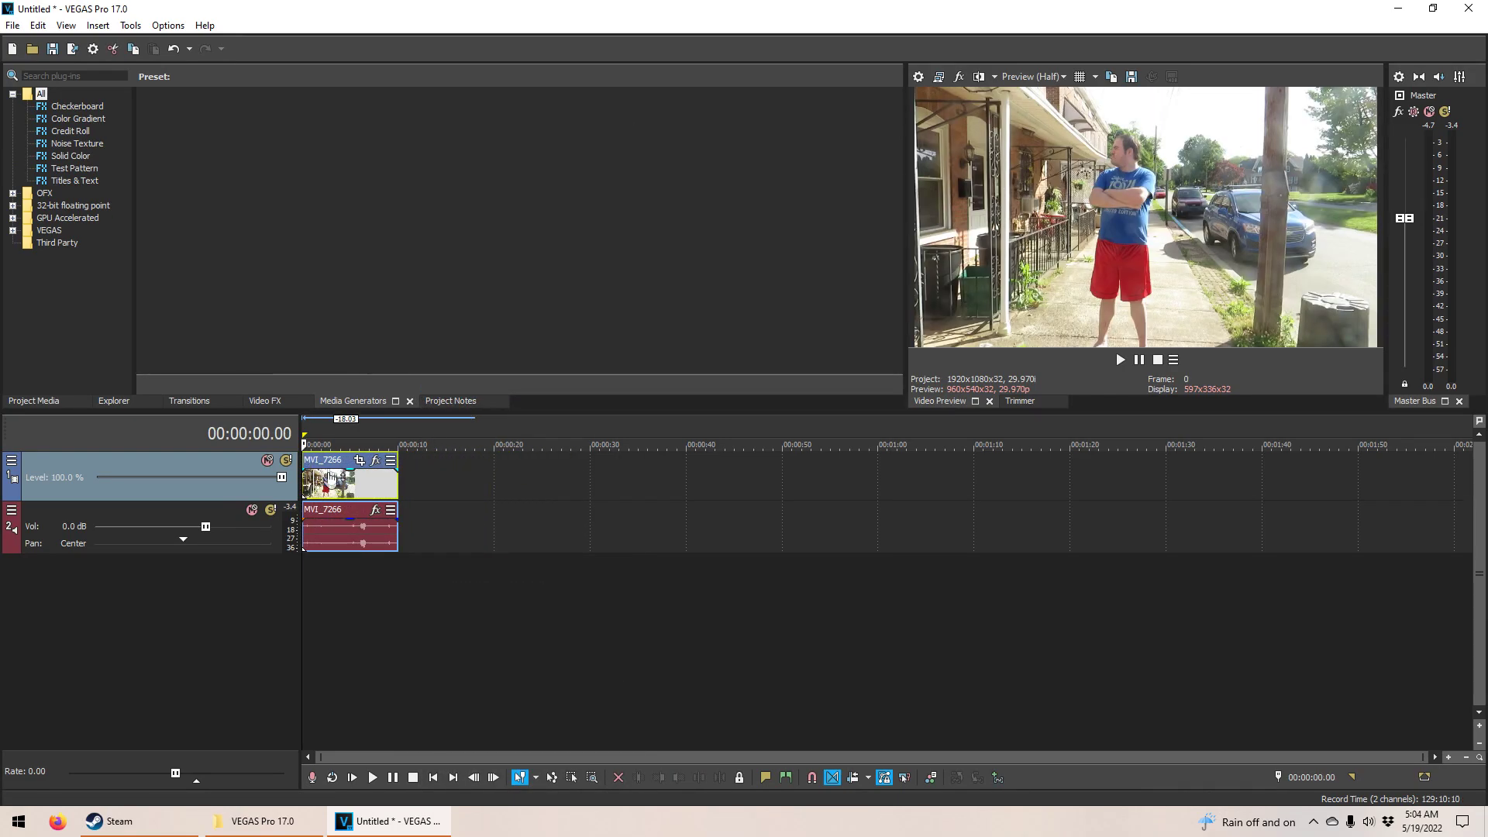
{"action": "left_click", "coordinate": [372, 777]}
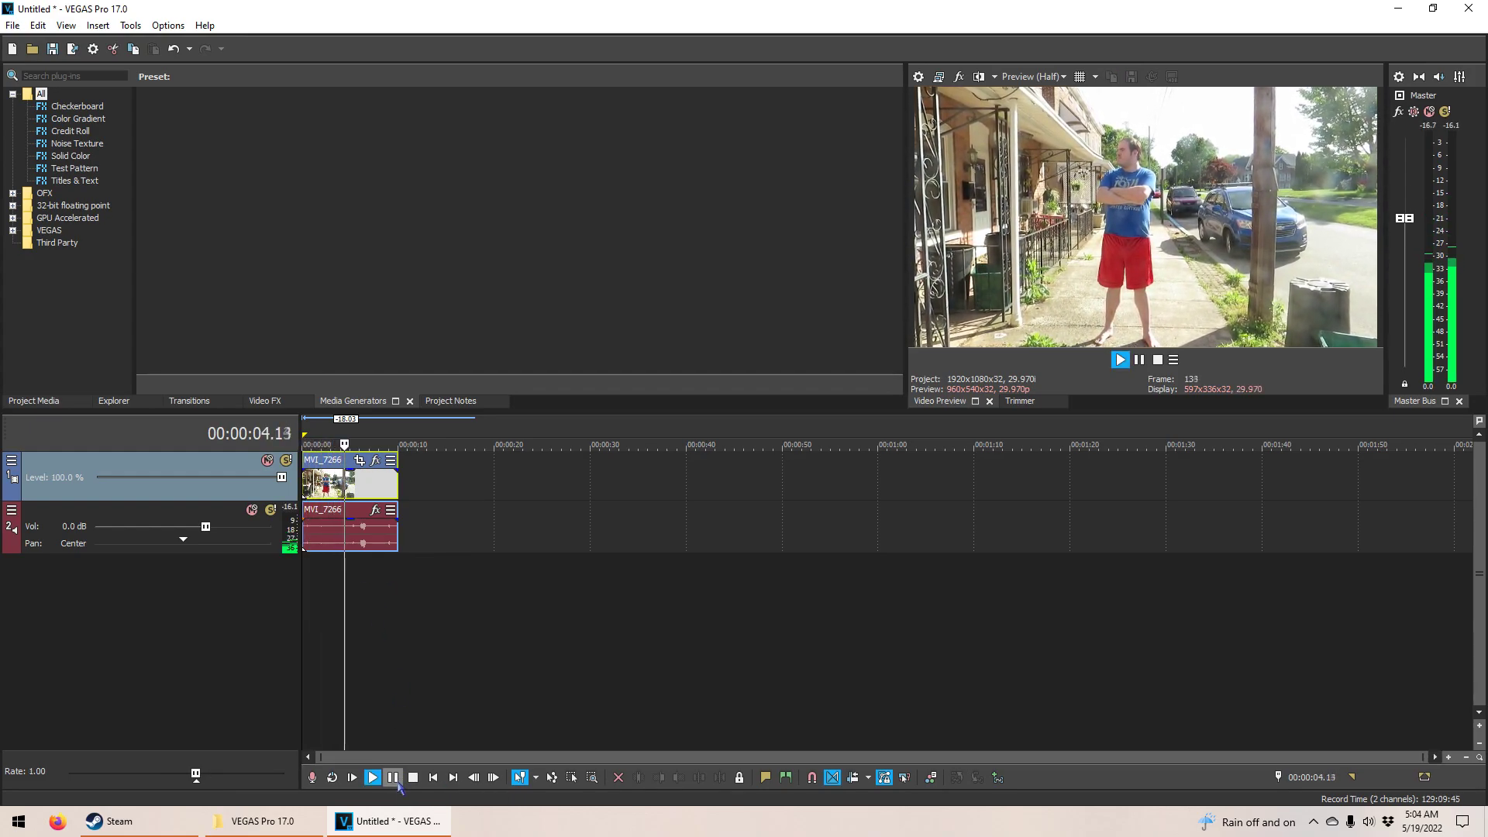
{"action": "left_click", "coordinate": [398, 783]}
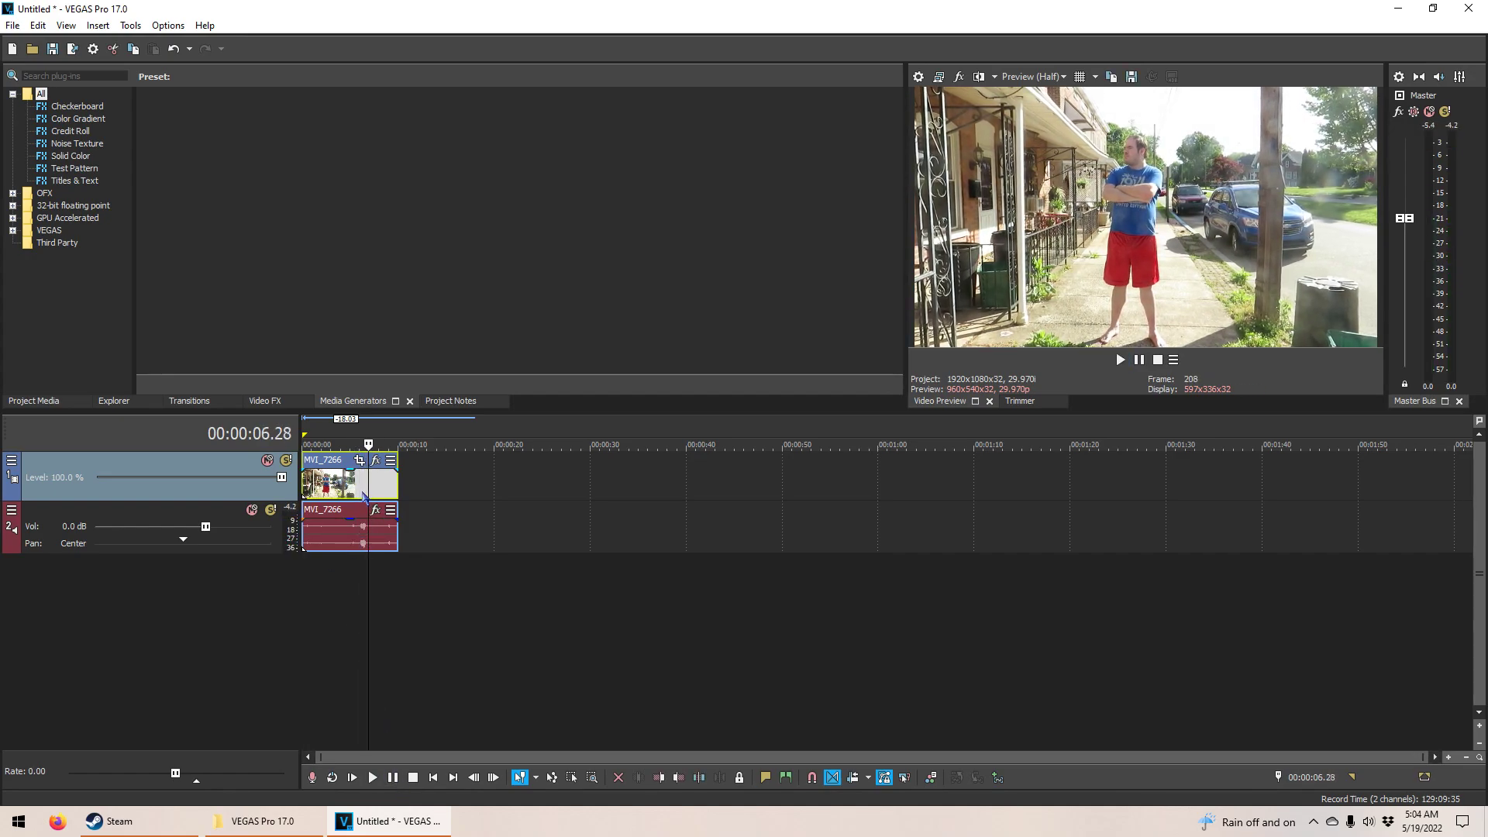
Step: Split the clip at 00:00:05.24 and delete the part after the split
{"action": "left_click", "coordinate": [358, 542]}
{"action": "scroll", "coordinate": [398, 512], "scroll_direction": "up", "scroll_amount": 4}
{"action": "right_click", "coordinate": [494, 492]}
{"action": "left_click", "coordinate": [517, 459]}
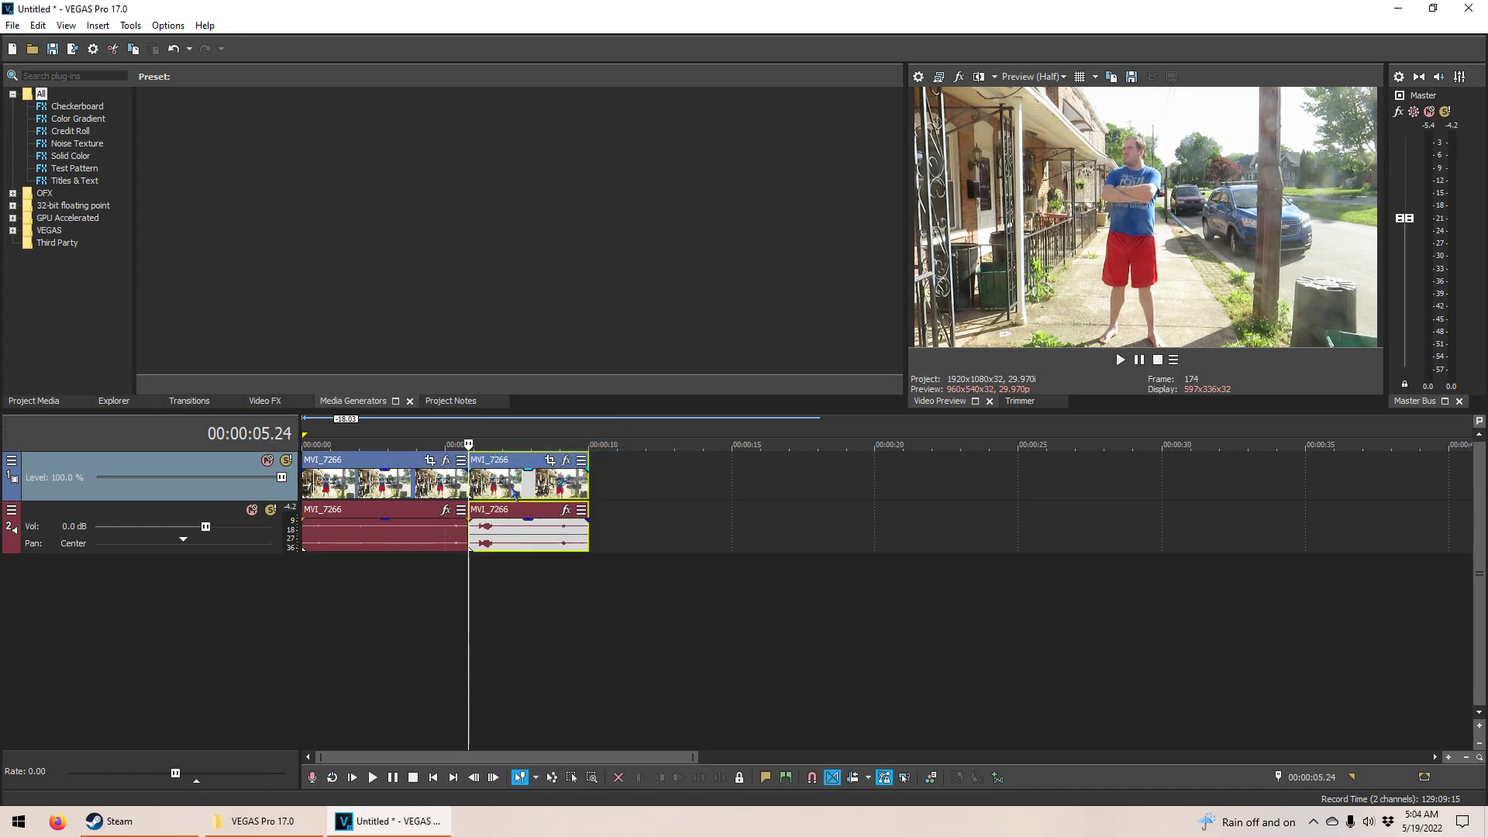
{"action": "right_click", "coordinate": [512, 496]}
{"action": "left_click", "coordinate": [536, 388]}
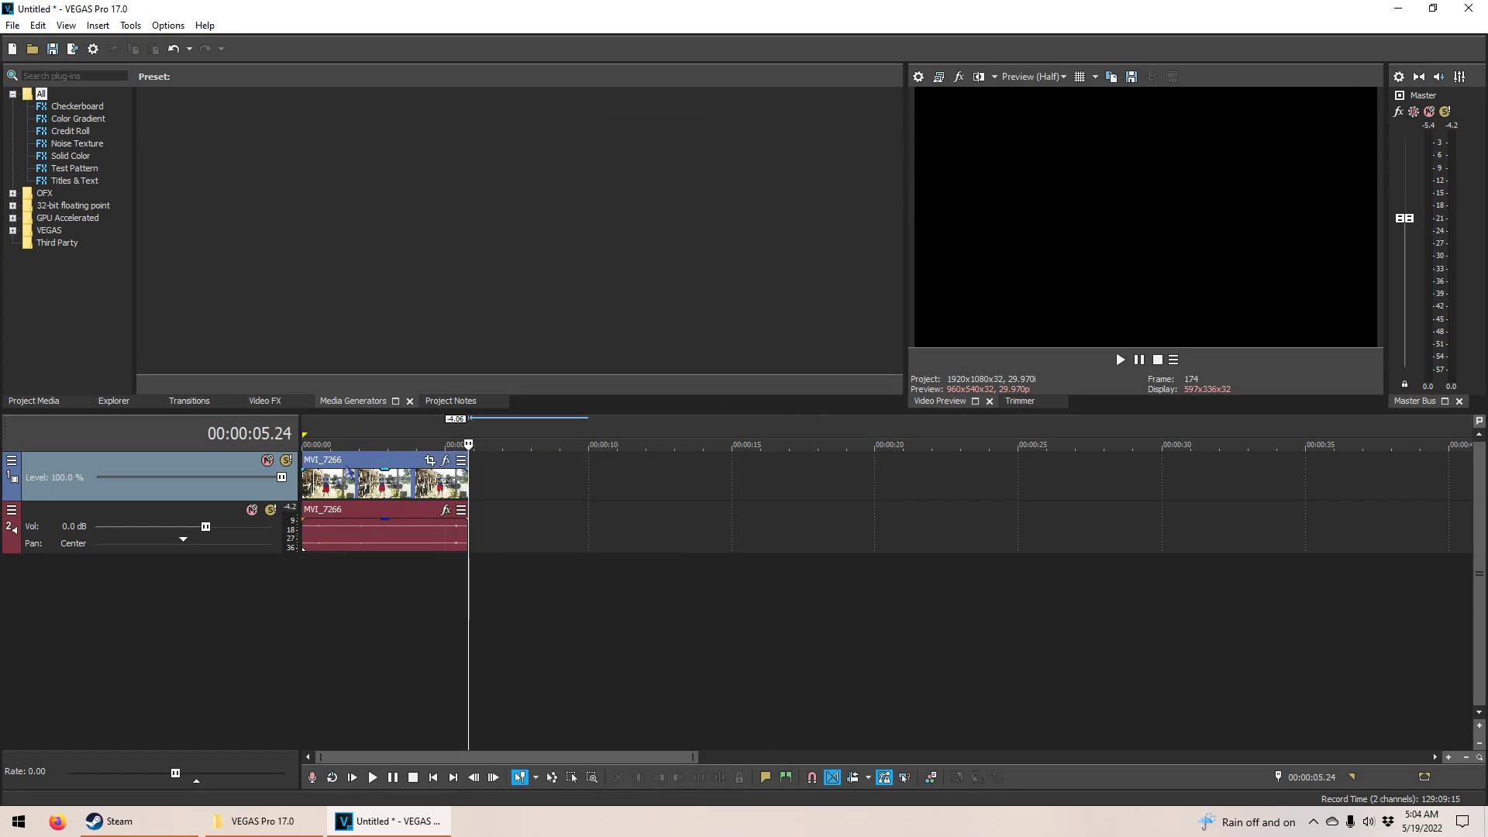
Step: Return to the timeline start, show the Titles & Text presets and insert a new video track above the footage
{"action": "left_click", "coordinate": [341, 474]}
{"action": "left_click", "coordinate": [311, 470]}
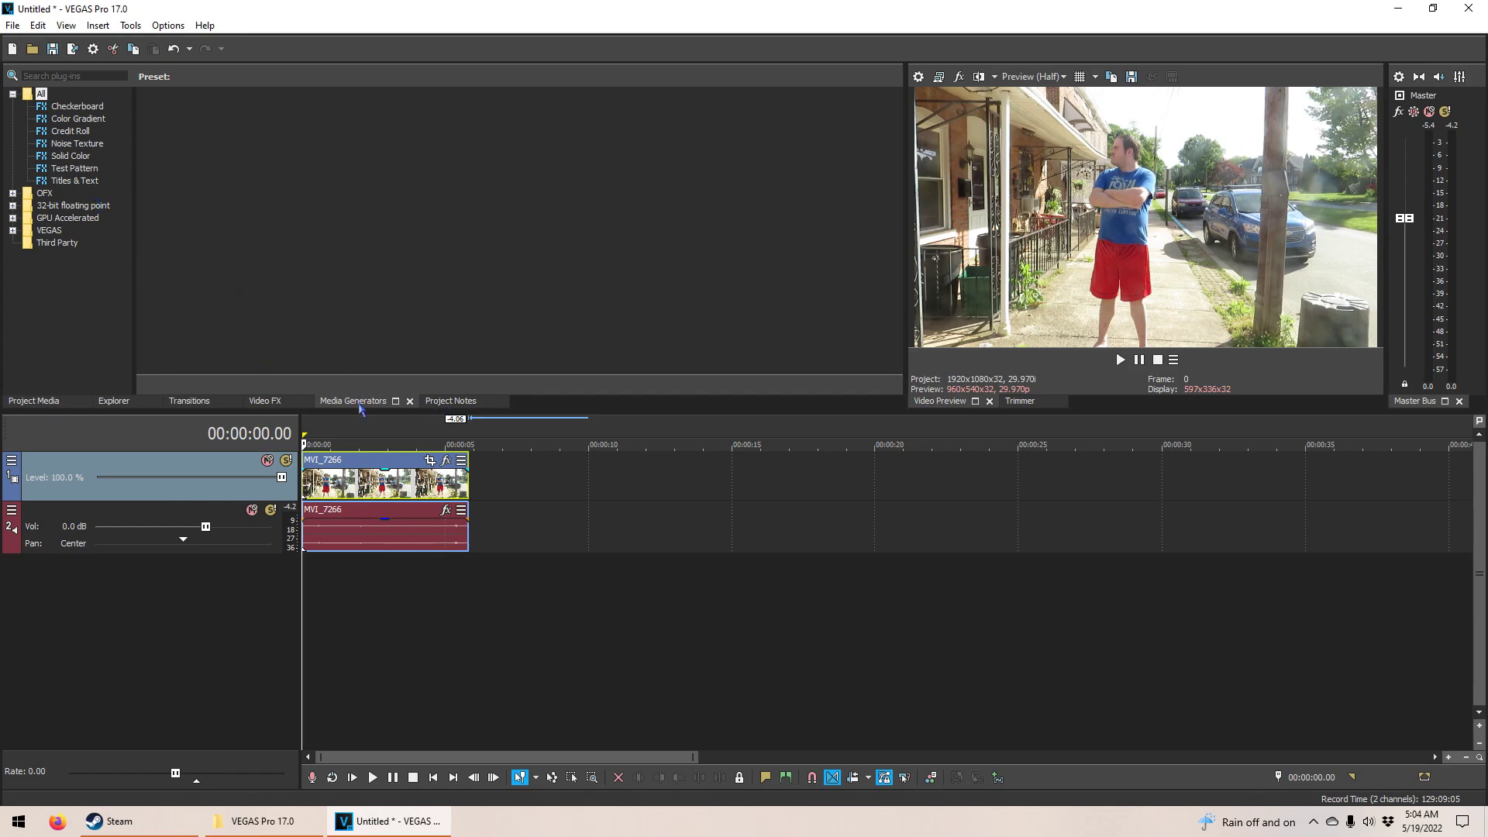
{"action": "left_click", "coordinate": [76, 181]}
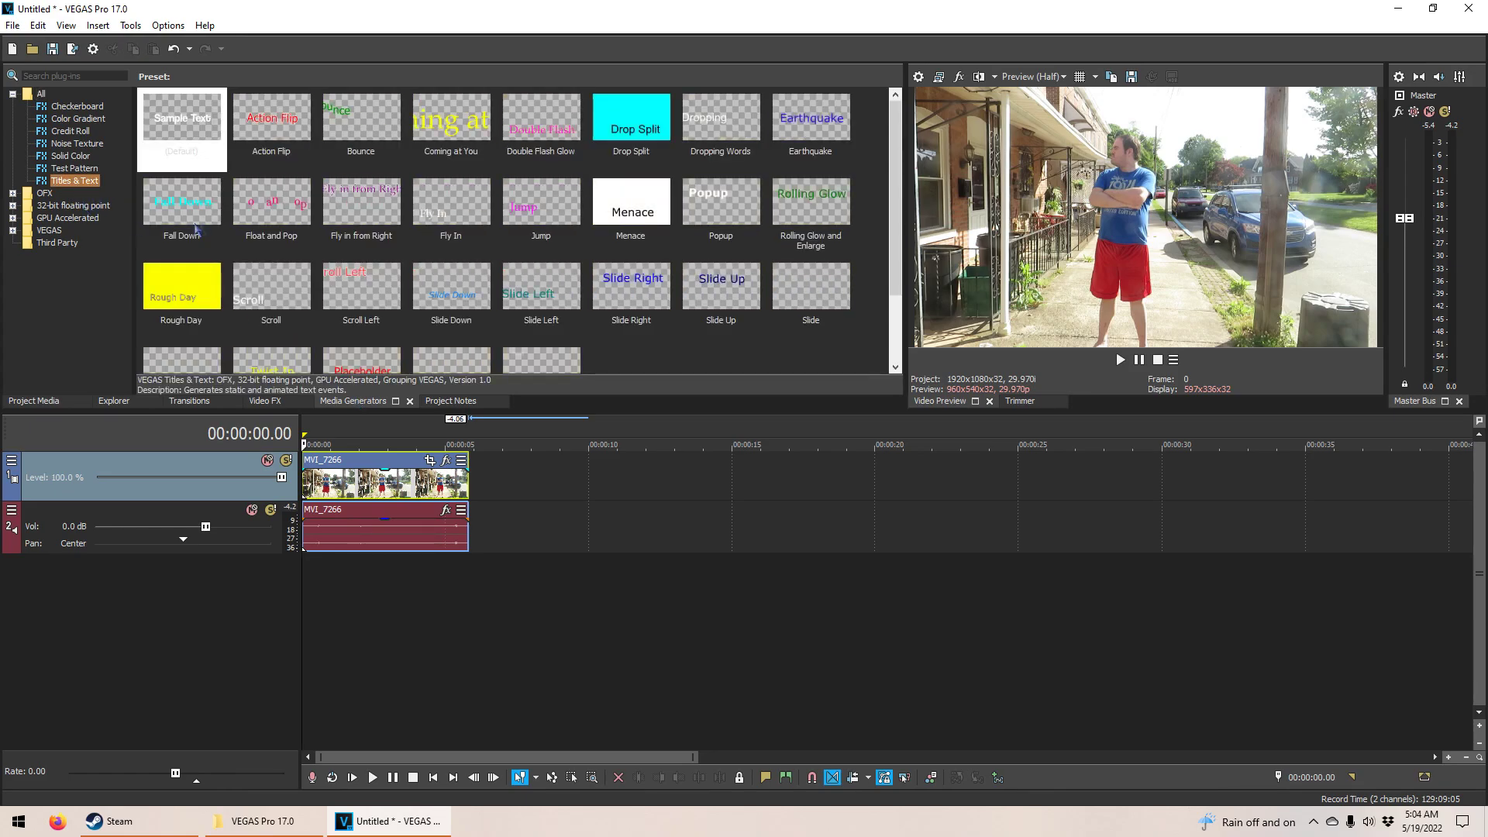
{"action": "right_click", "coordinate": [423, 607]}
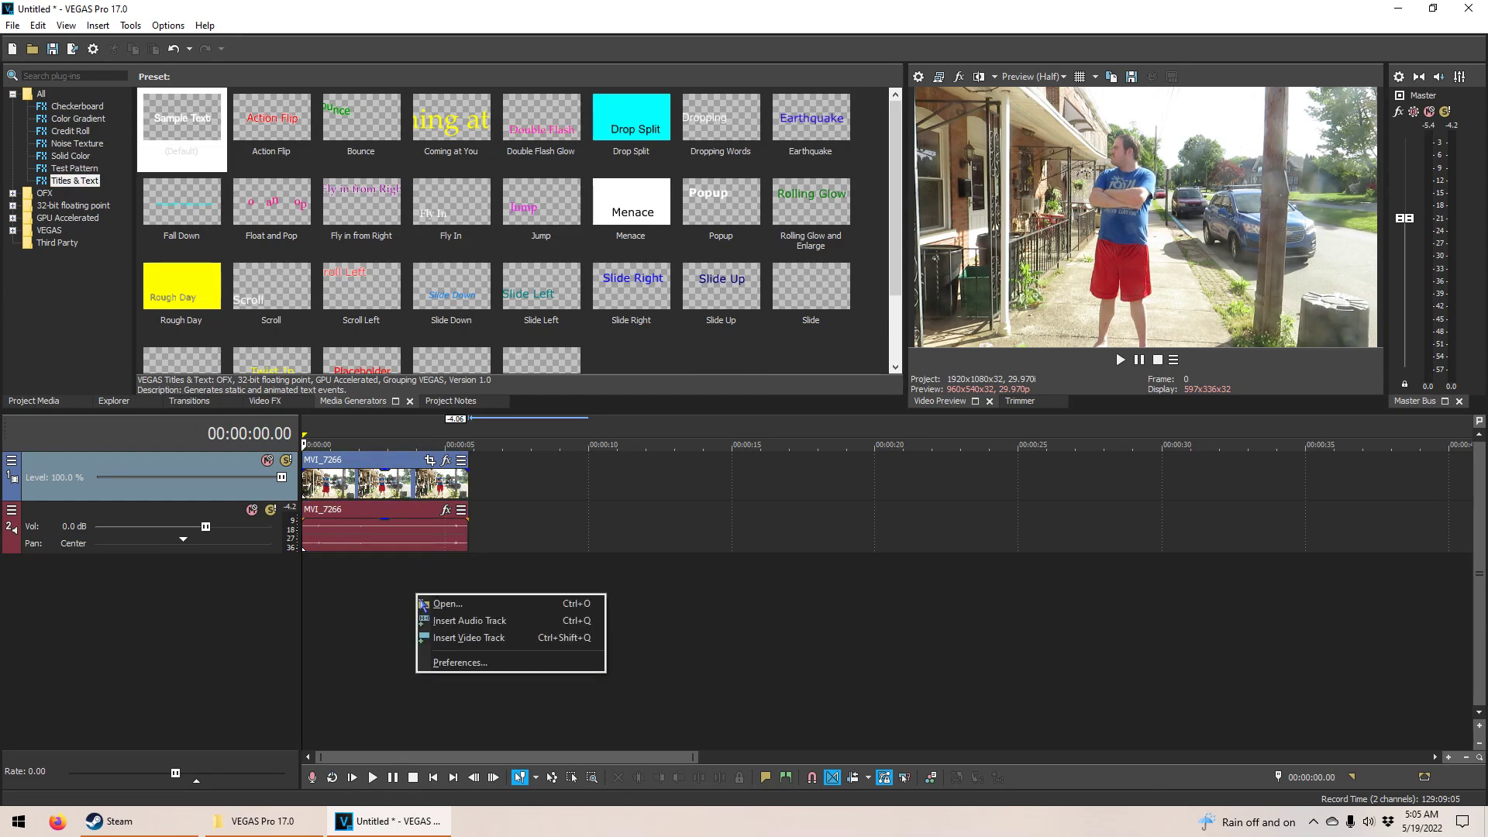
{"action": "left_click", "coordinate": [502, 637]}
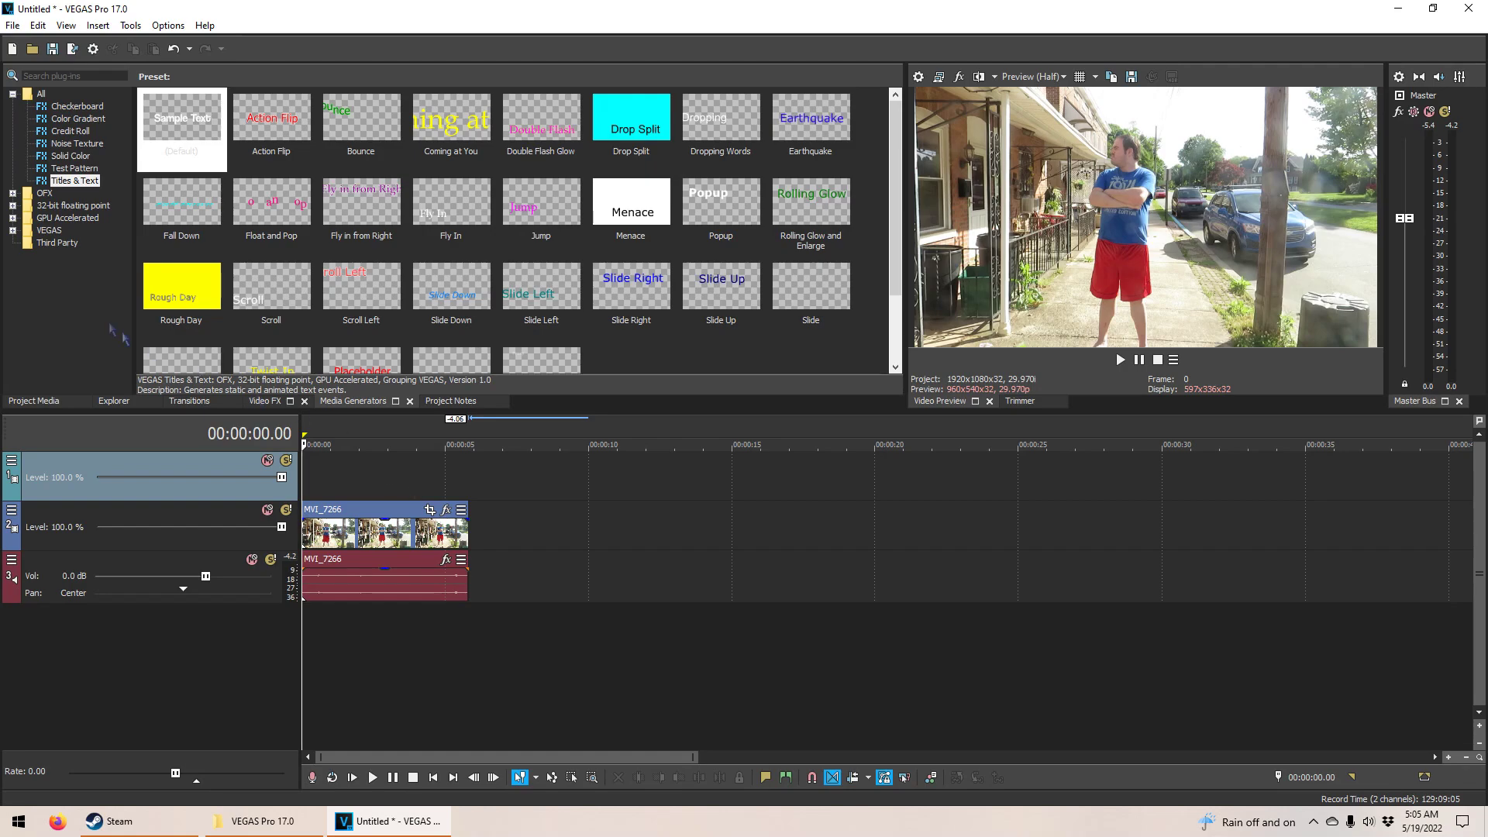
Step: Add the default Titles & Text preset at the start of the empty video track and shift its settings window off the timeline
{"action": "left_click", "coordinate": [183, 123]}
{"action": "left_click_drag", "start_coordinate": [204, 128], "coordinate": [311, 484]}
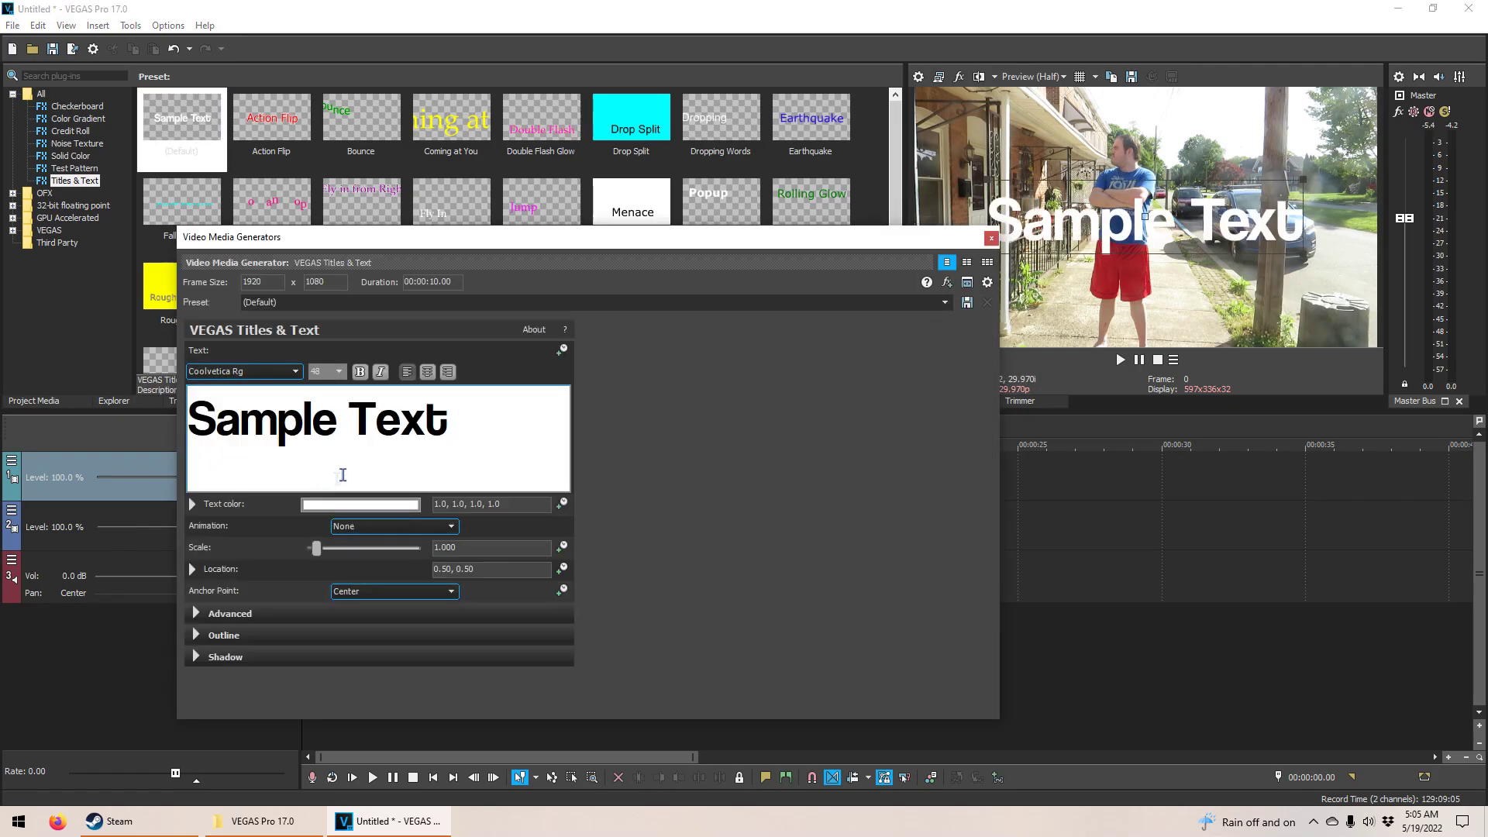
{"action": "left_click_drag", "start_coordinate": [489, 237], "coordinate": [942, 336]}
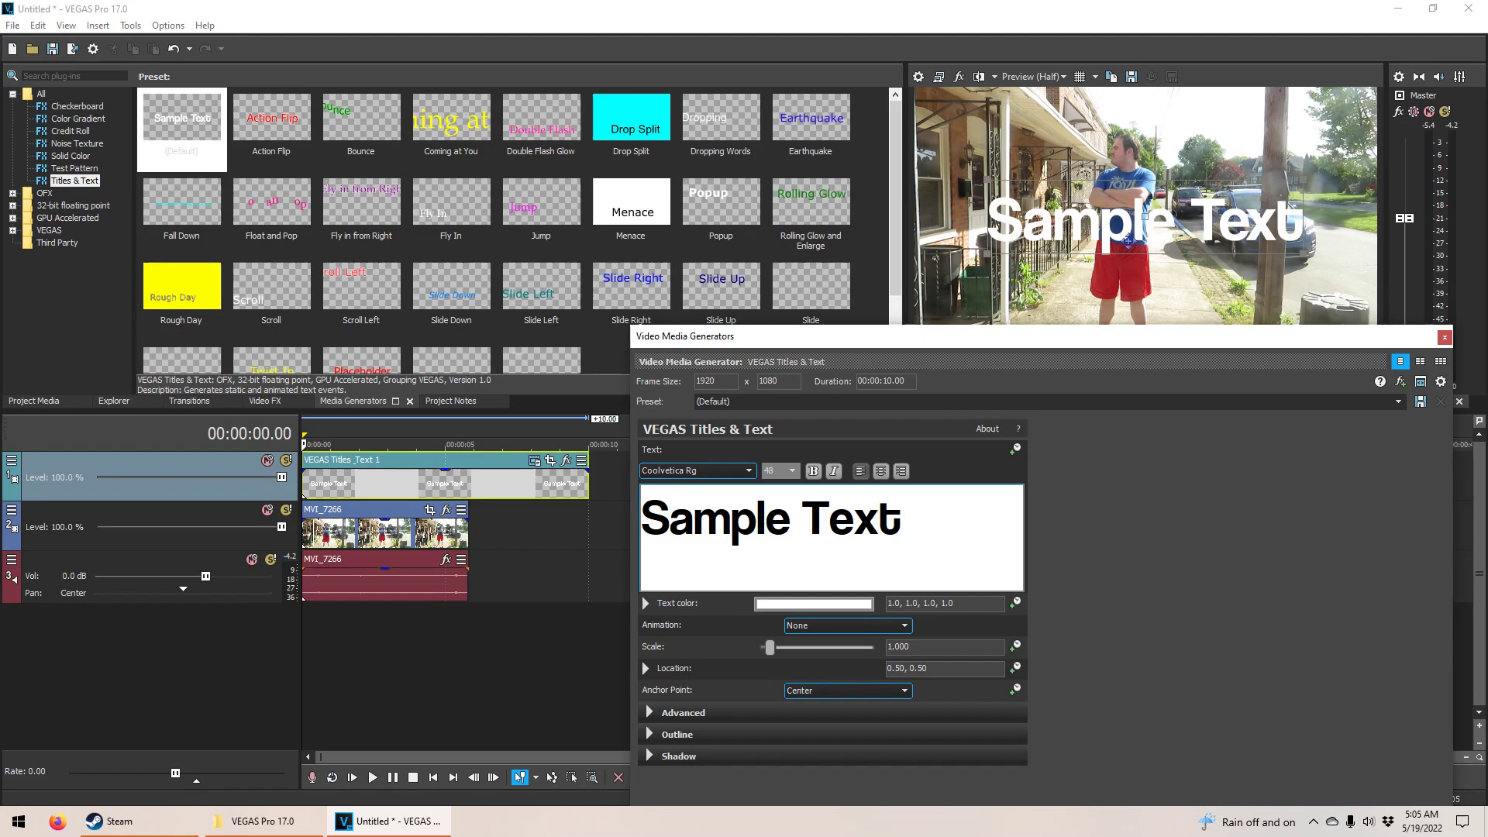
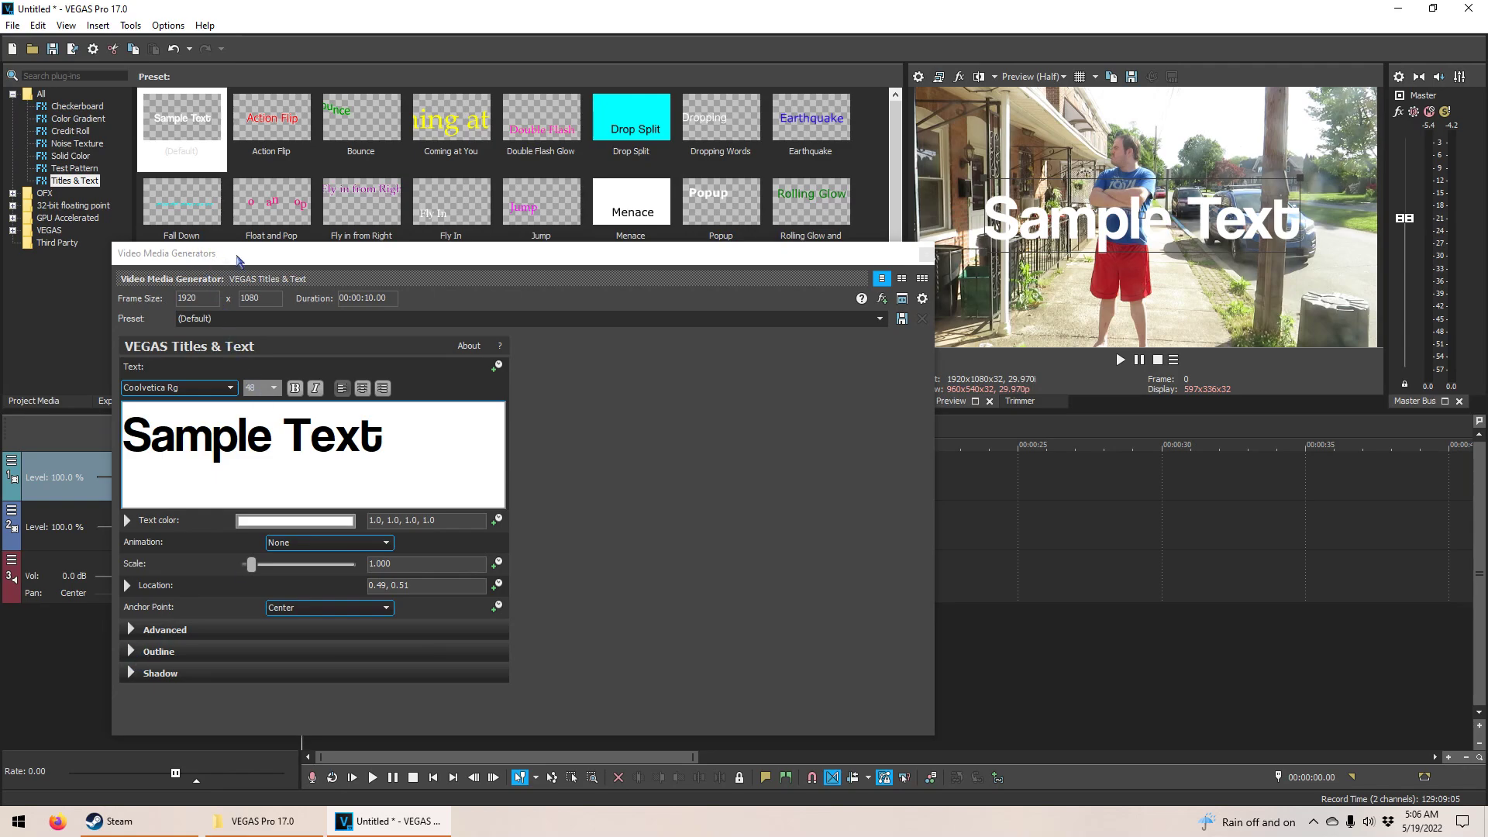
Step: Set the title's outline color to near-black (0.04, 0.03, 0.03, 1.0)
{"action": "left_click", "coordinate": [140, 649]}
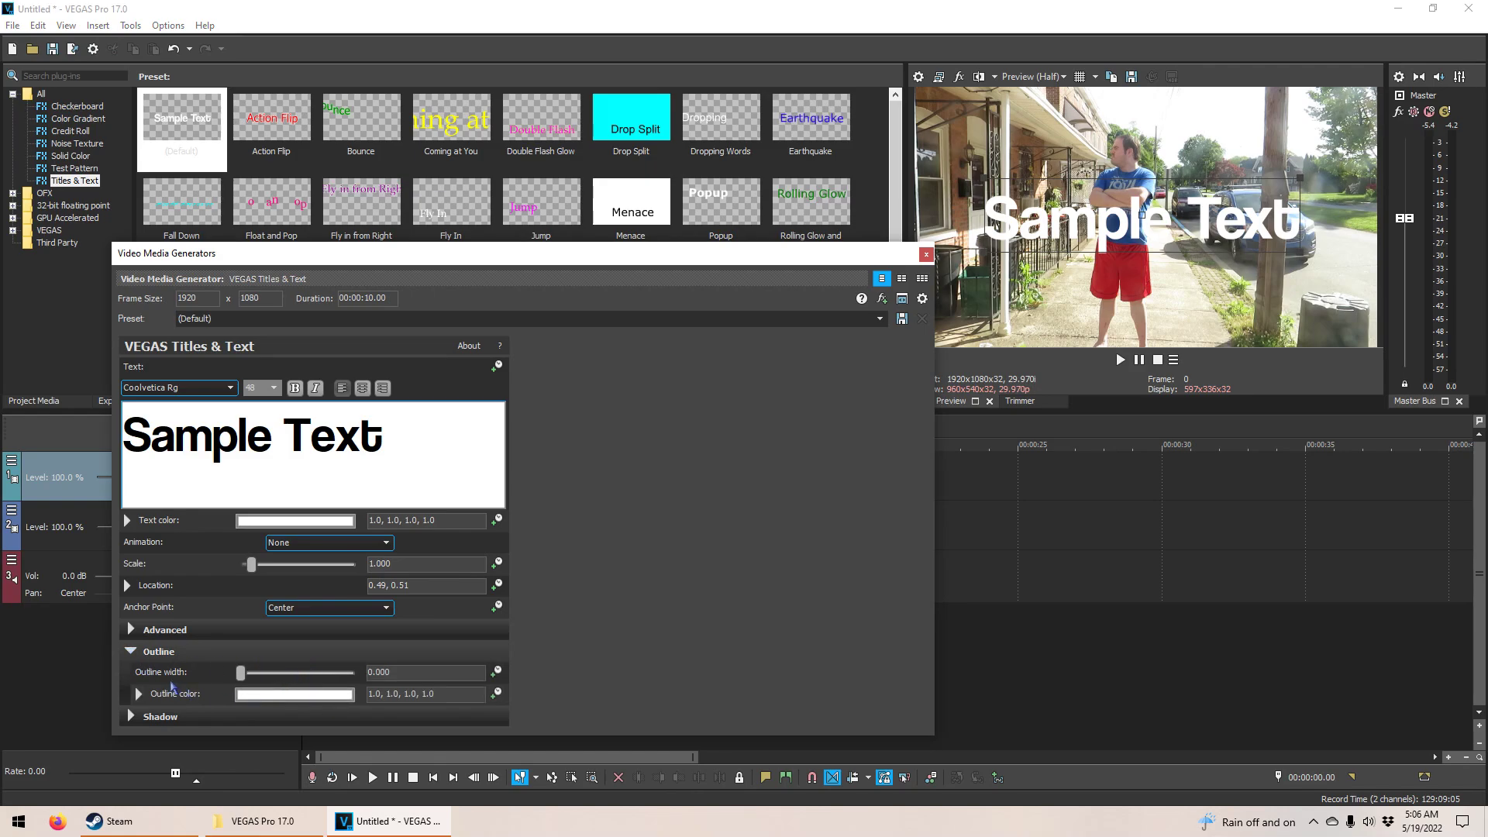
{"action": "left_click", "coordinate": [314, 695]}
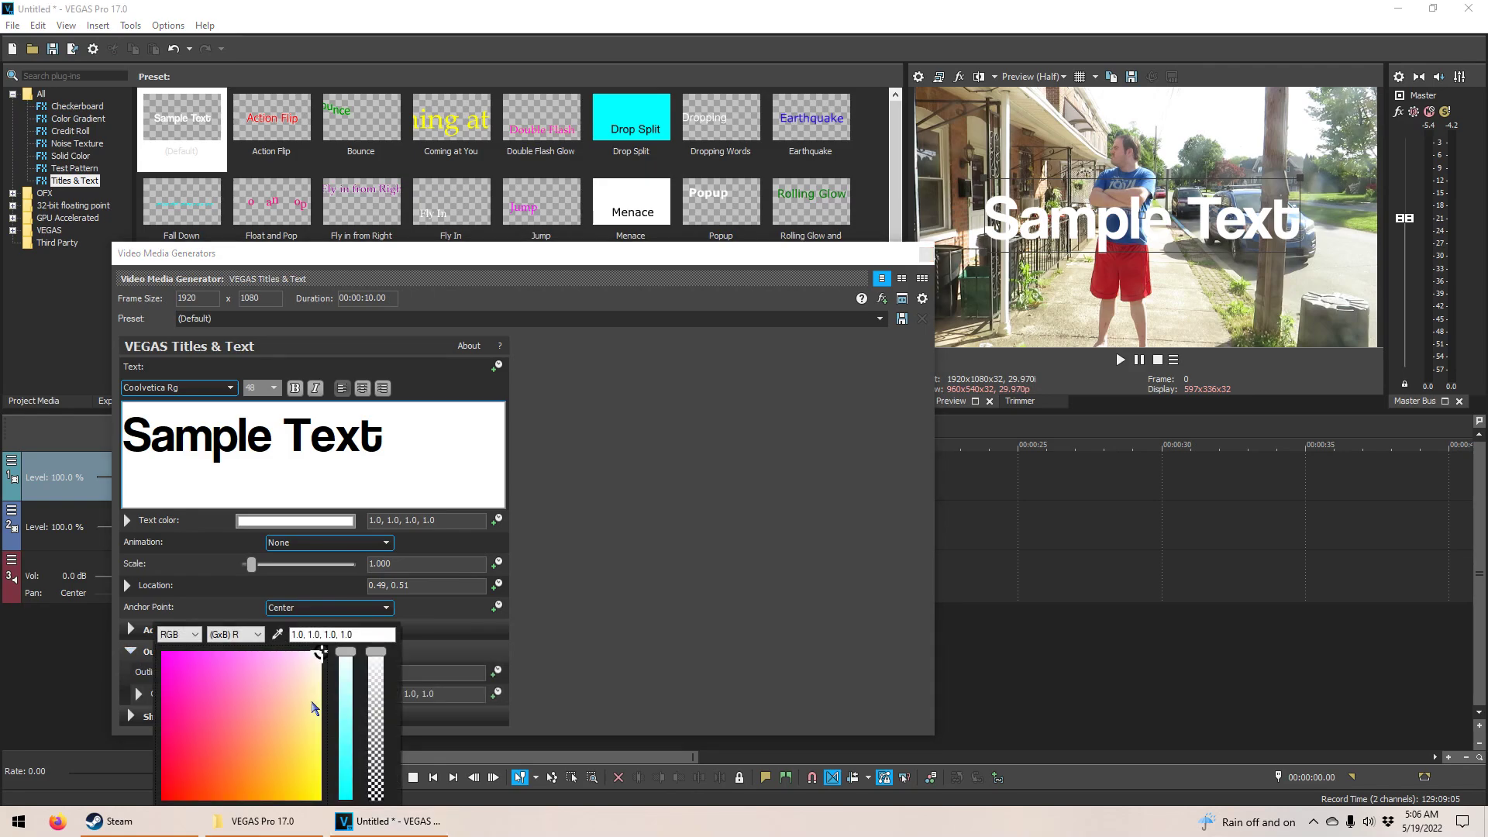
{"action": "left_click", "coordinate": [349, 801]}
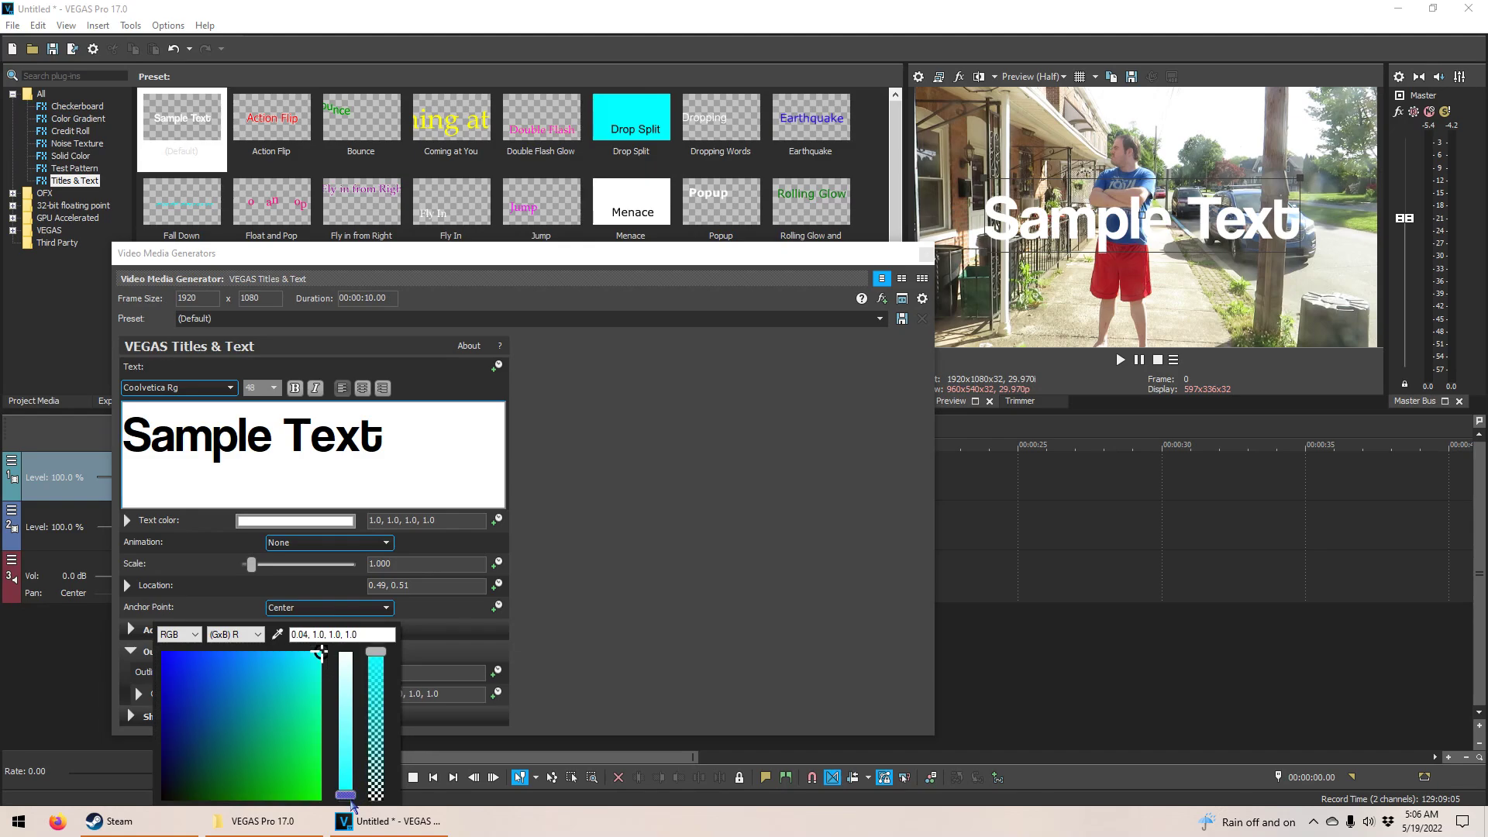
{"action": "left_click", "coordinate": [176, 803]}
{"action": "left_click_drag", "start_coordinate": [175, 804], "coordinate": [171, 804]}
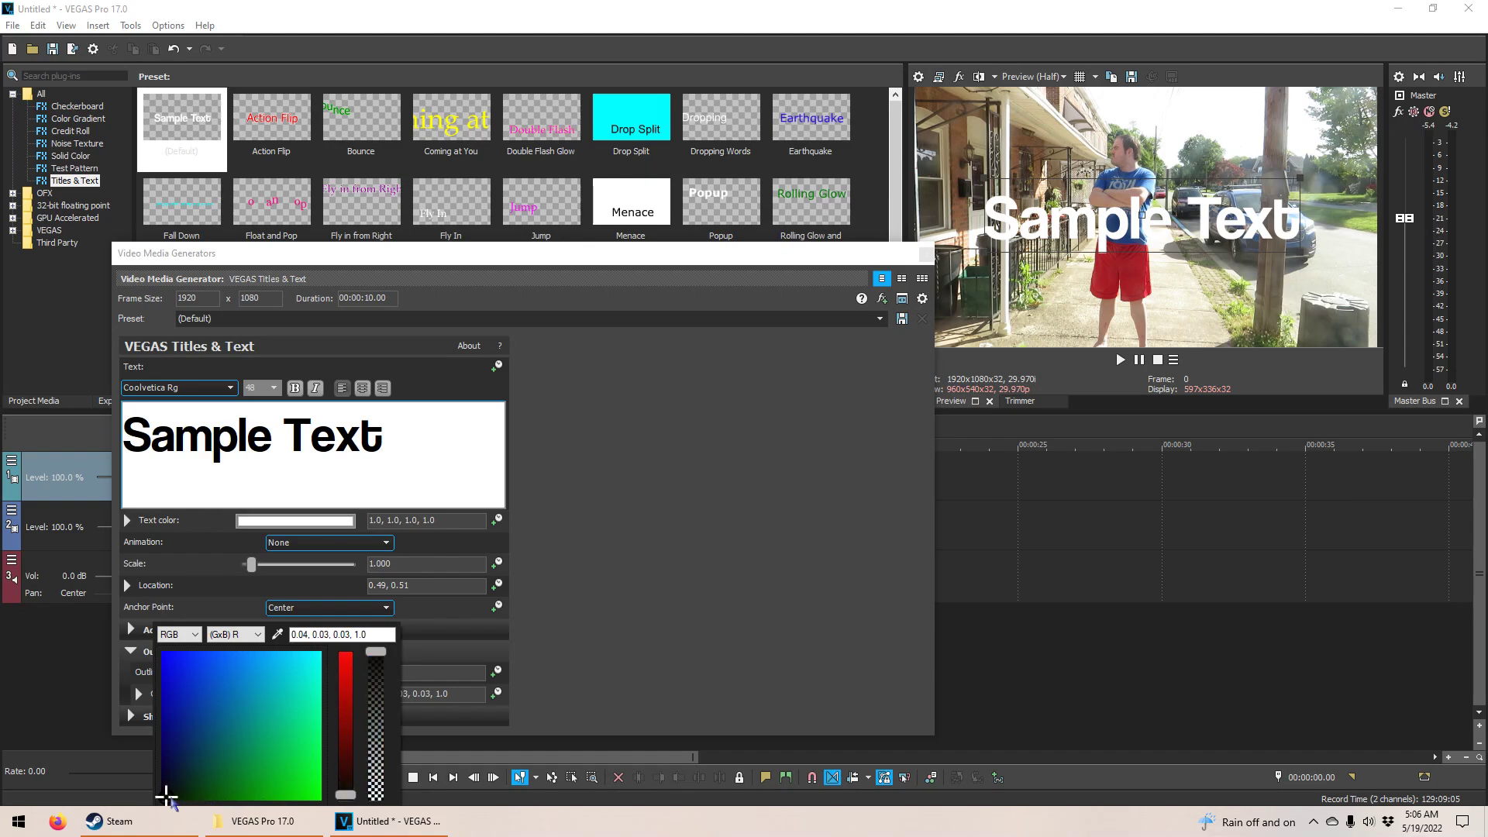
{"action": "left_click", "coordinate": [240, 616]}
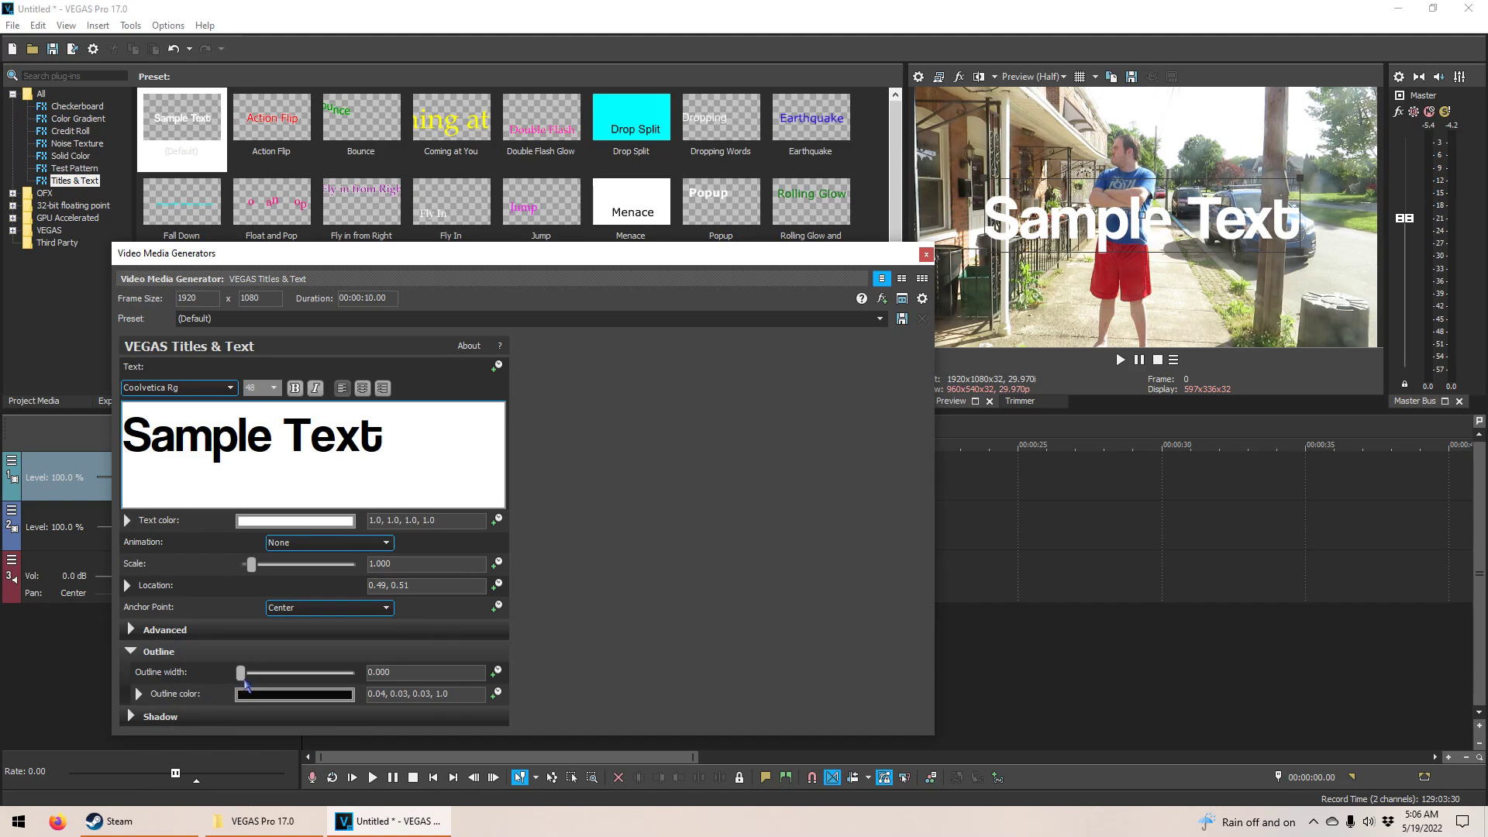
Step: Try several outline widths on the title, including 10, 7.075 and 35
{"action": "left_click_drag", "start_coordinate": [246, 683], "coordinate": [364, 697]}
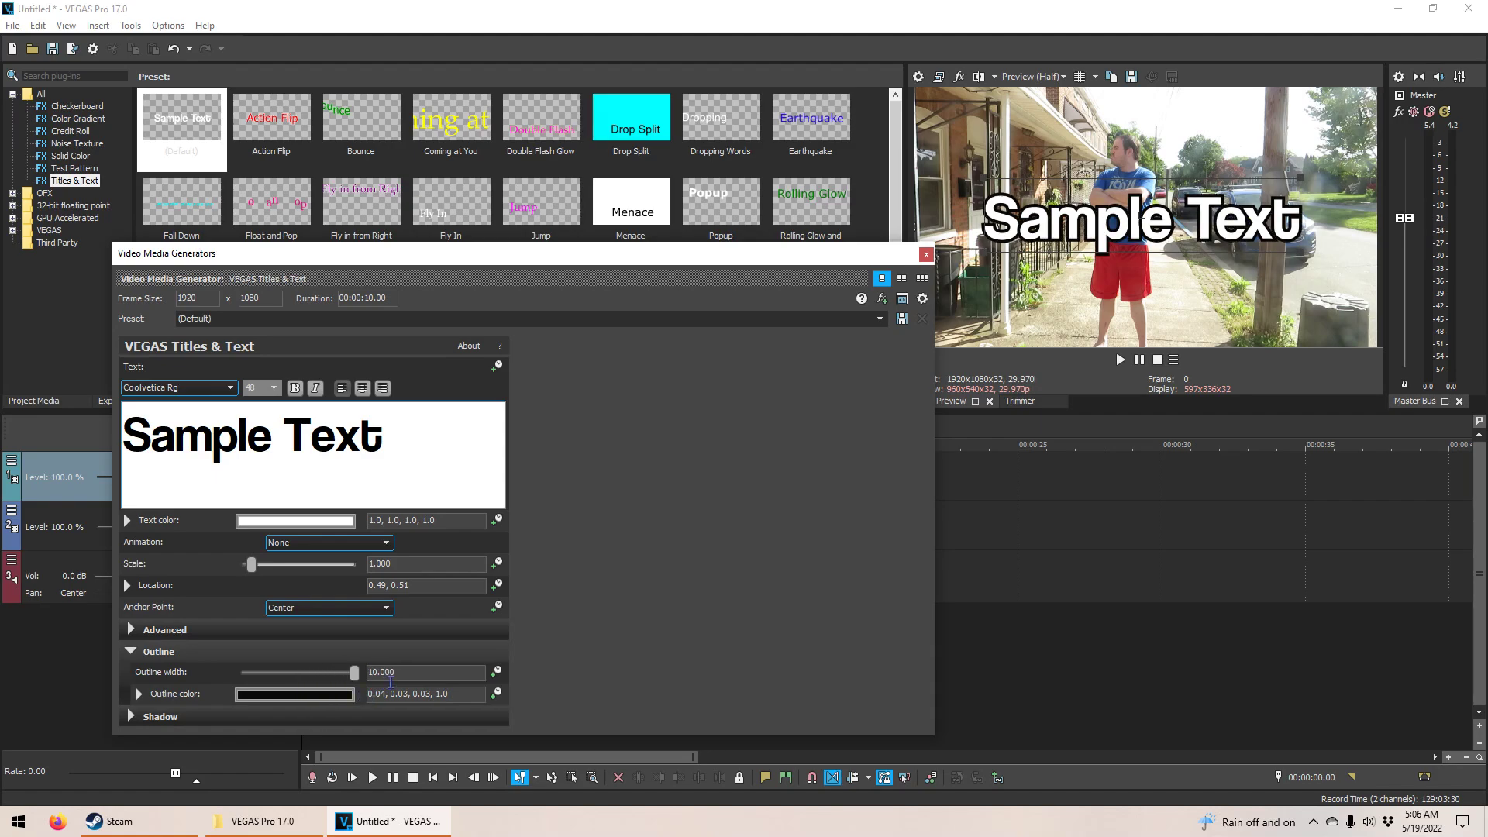
{"action": "left_click_drag", "start_coordinate": [360, 682], "coordinate": [328, 688]}
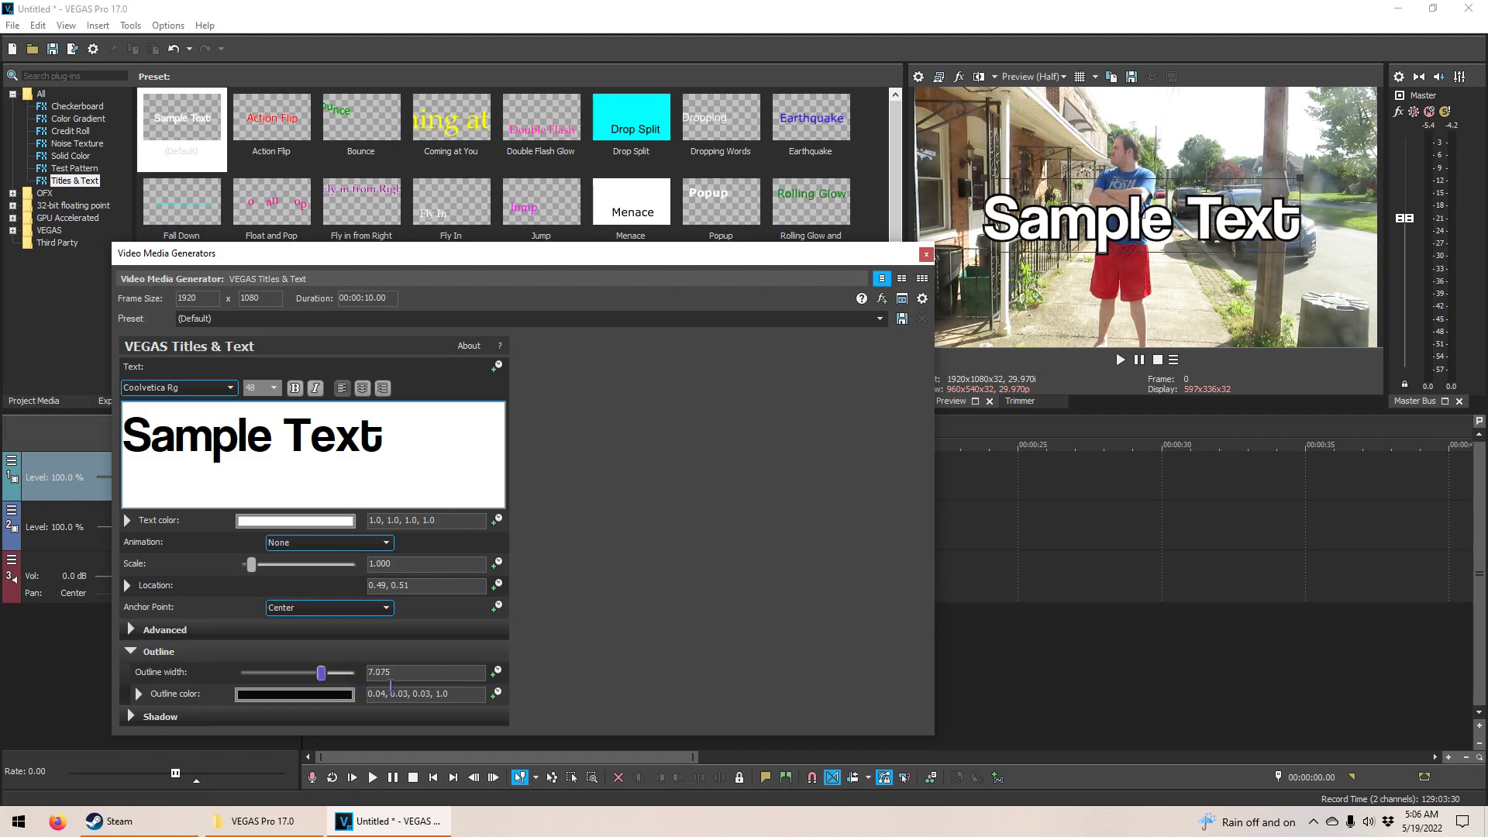
{"action": "left_click_drag", "start_coordinate": [325, 684], "coordinate": [353, 690]}
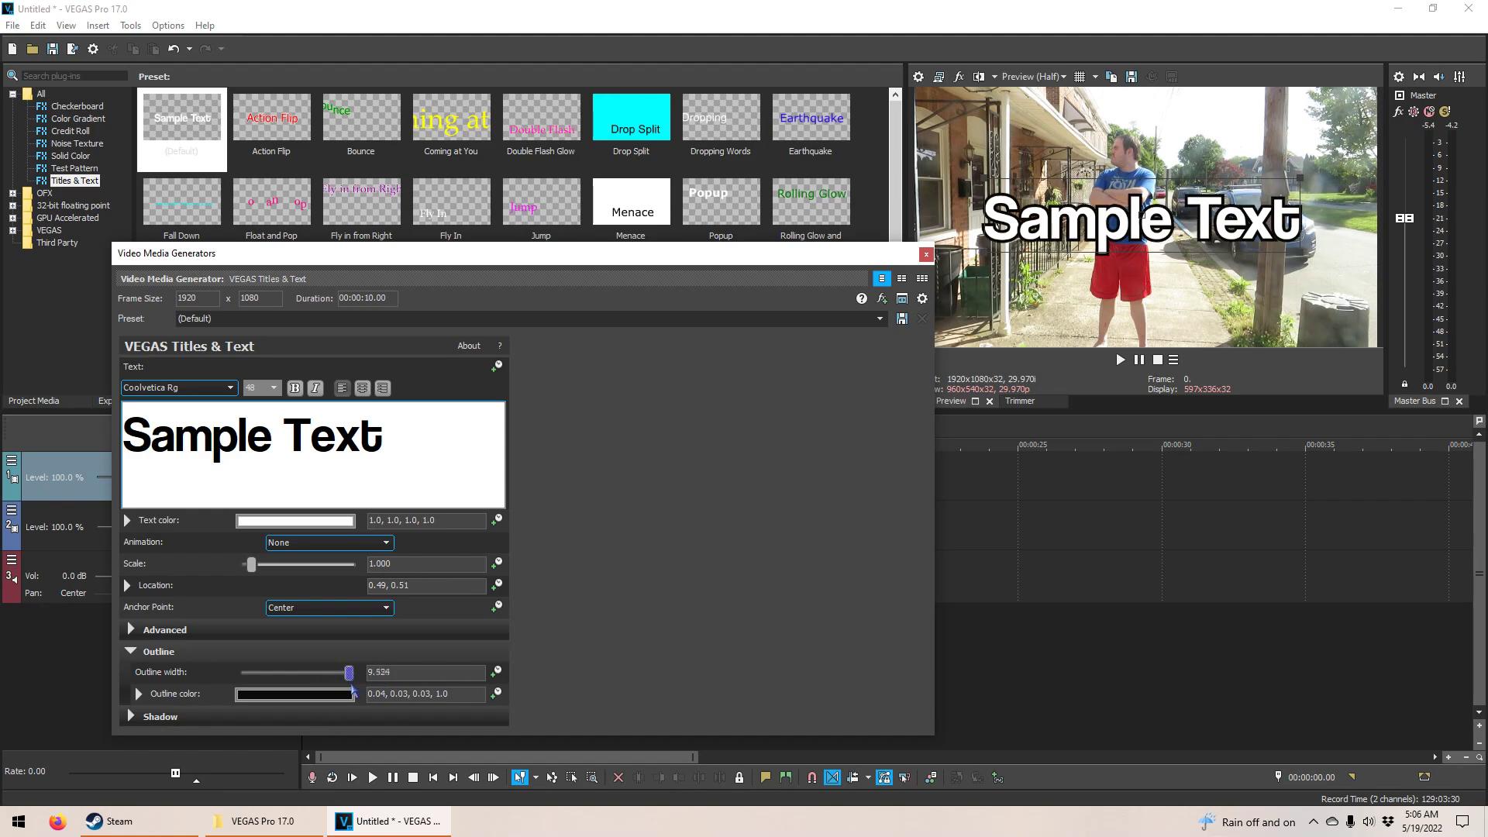
{"action": "left_click_drag", "start_coordinate": [416, 679], "coordinate": [361, 692]}
{"action": "key", "text": "BackSpace"}
{"action": "type", "text": "35"}
{"action": "key", "text": "Return"}
Step: Shift the title slightly in the preview to location 0.52, 0.51 and set its outline width to 10
{"action": "left_click_drag", "start_coordinate": [1173, 206], "coordinate": [1188, 207]}
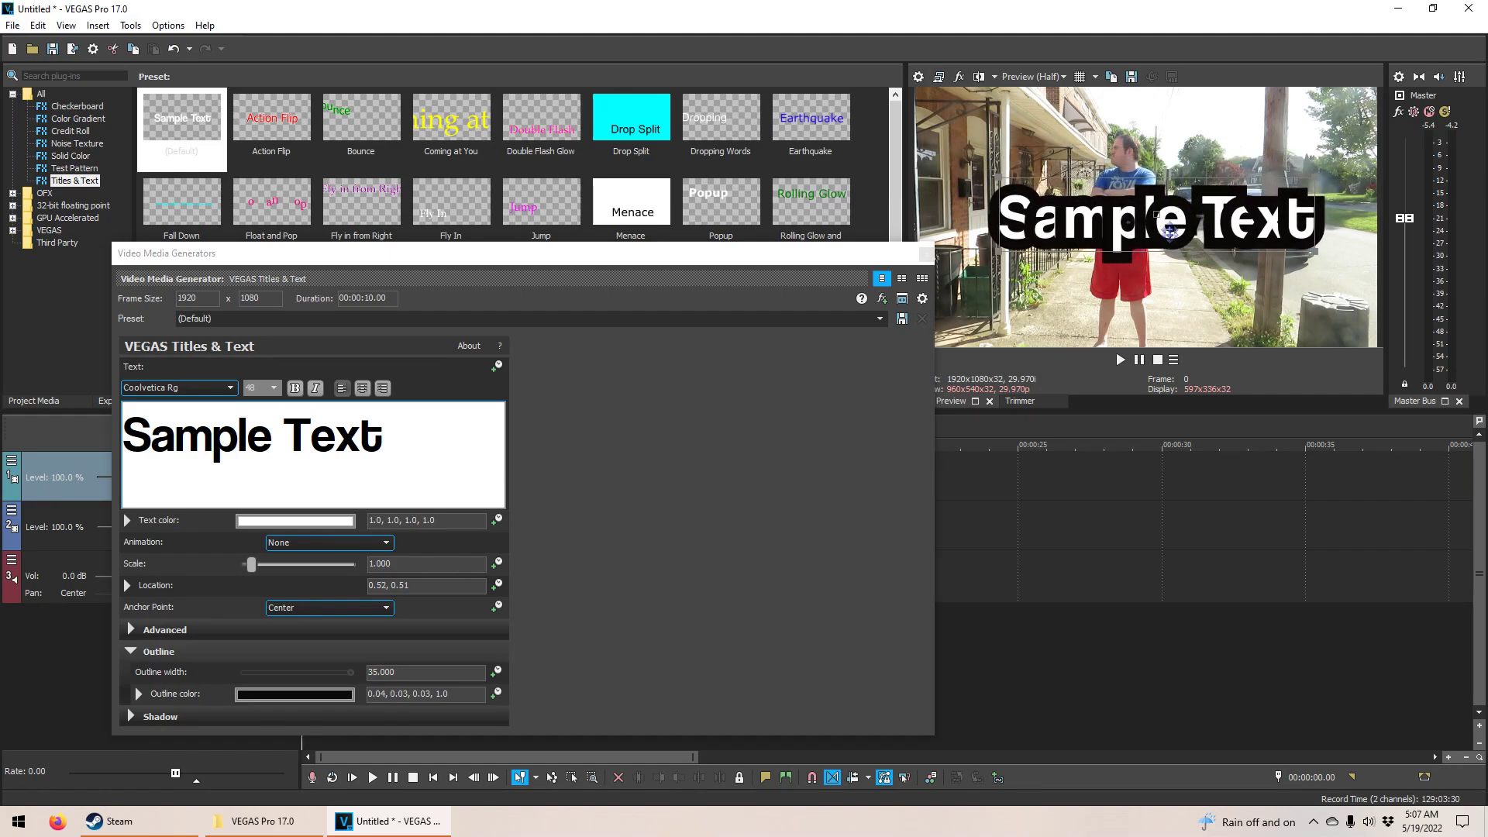
{"action": "left_click", "coordinate": [370, 688]}
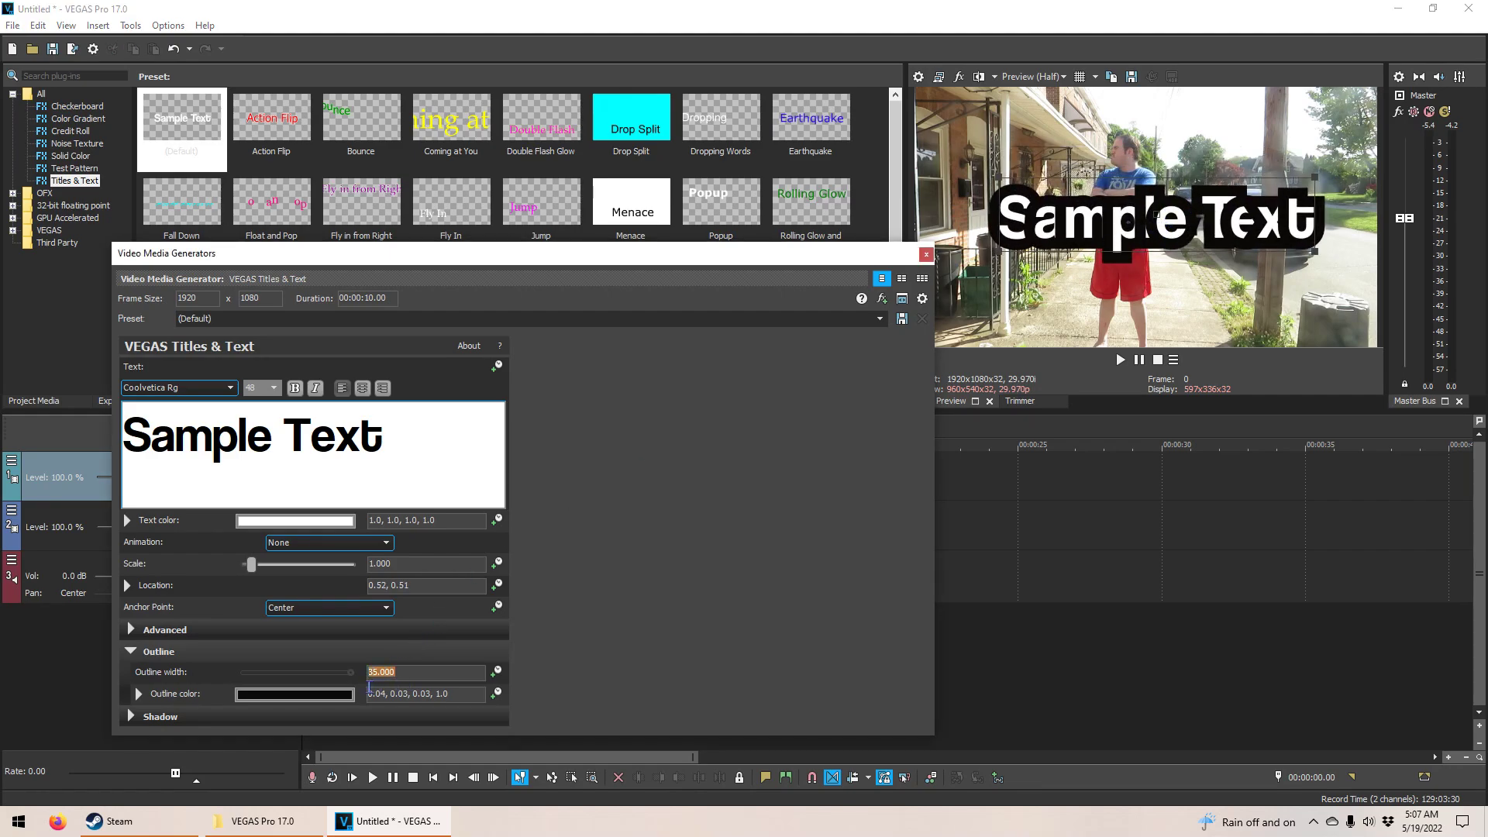
{"action": "key", "text": "BackSpace"}
{"action": "type", "text": "10"}
{"action": "key", "text": "Return"}
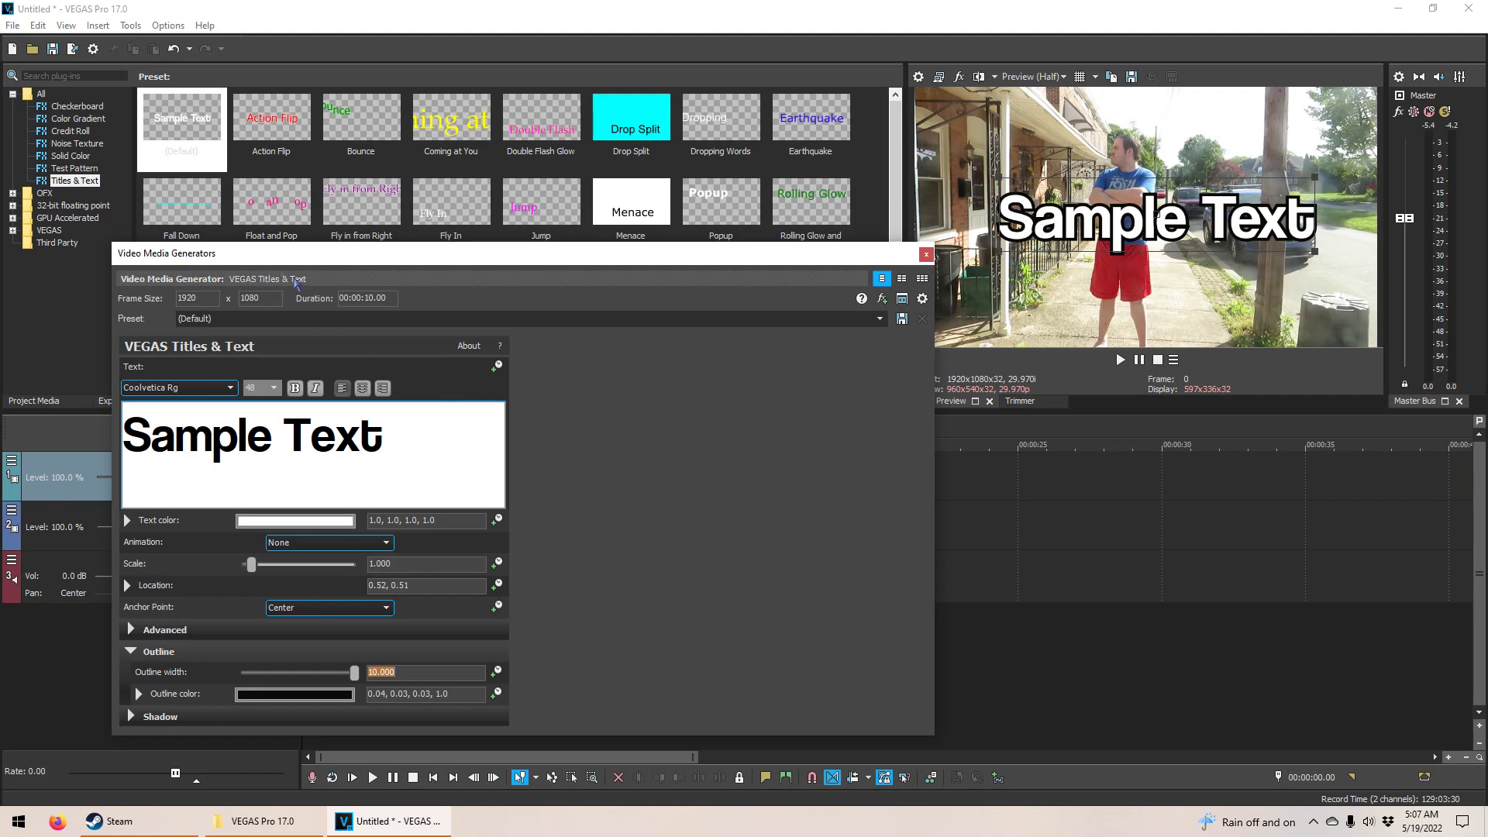
Step: Close and reopen the title's generator settings, then shrink the title to scale 0.455 at location 0.52, 0.94
{"action": "left_click", "coordinate": [926, 254]}
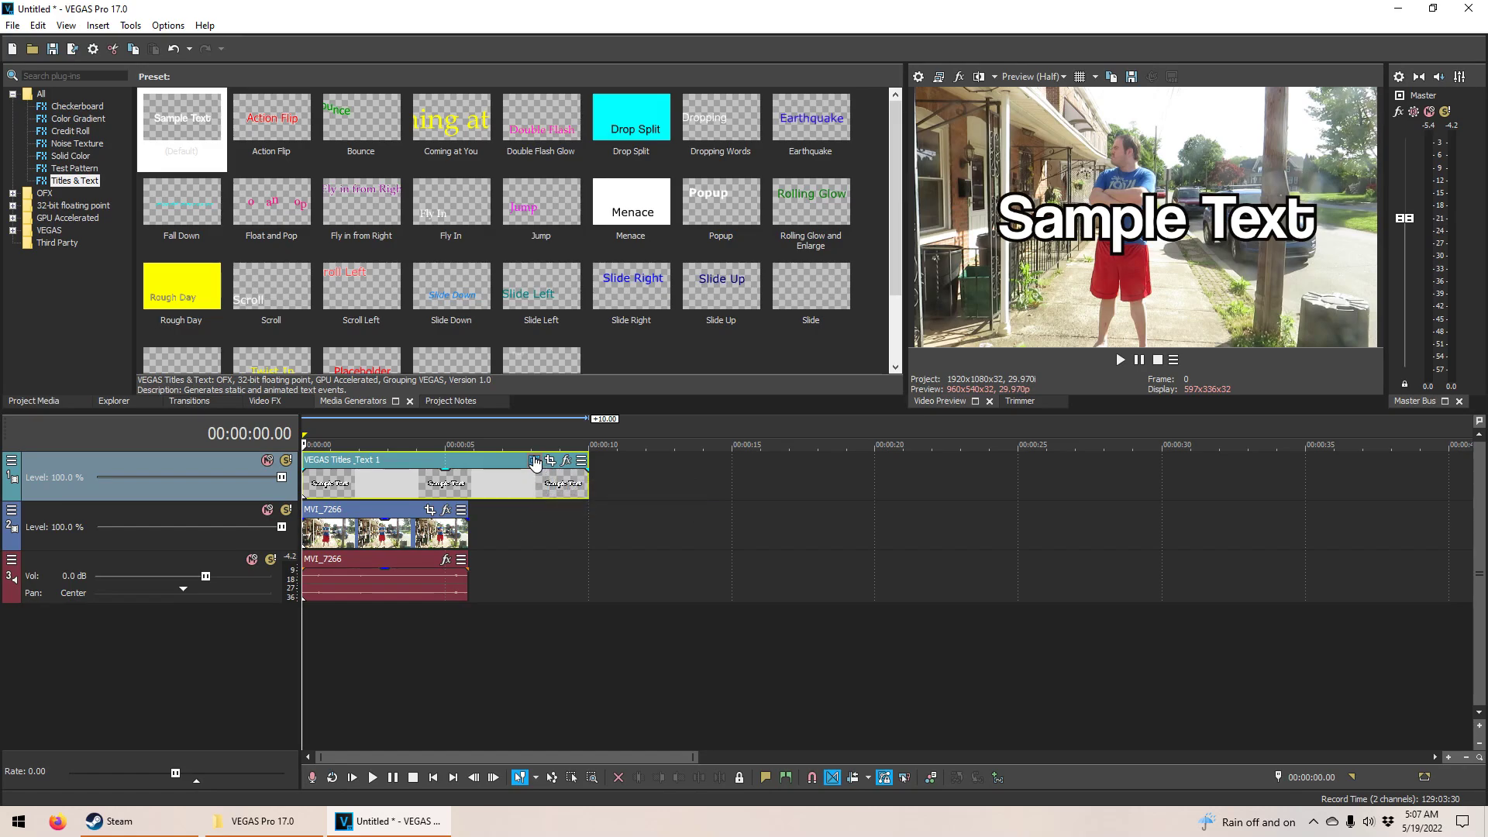
{"action": "left_click", "coordinate": [536, 463]}
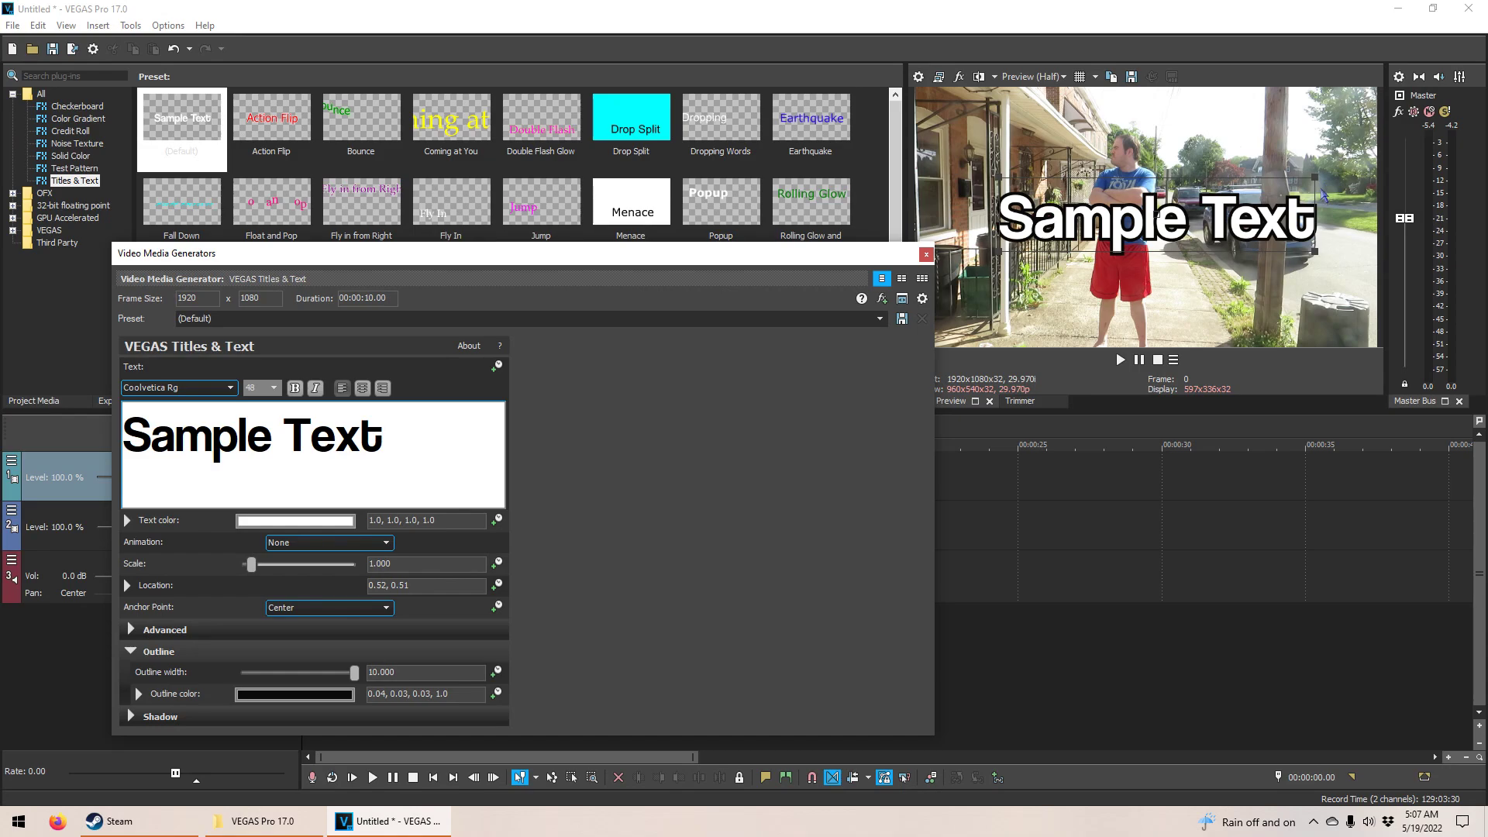
{"action": "left_click_drag", "start_coordinate": [1012, 191], "coordinate": [1130, 112]}
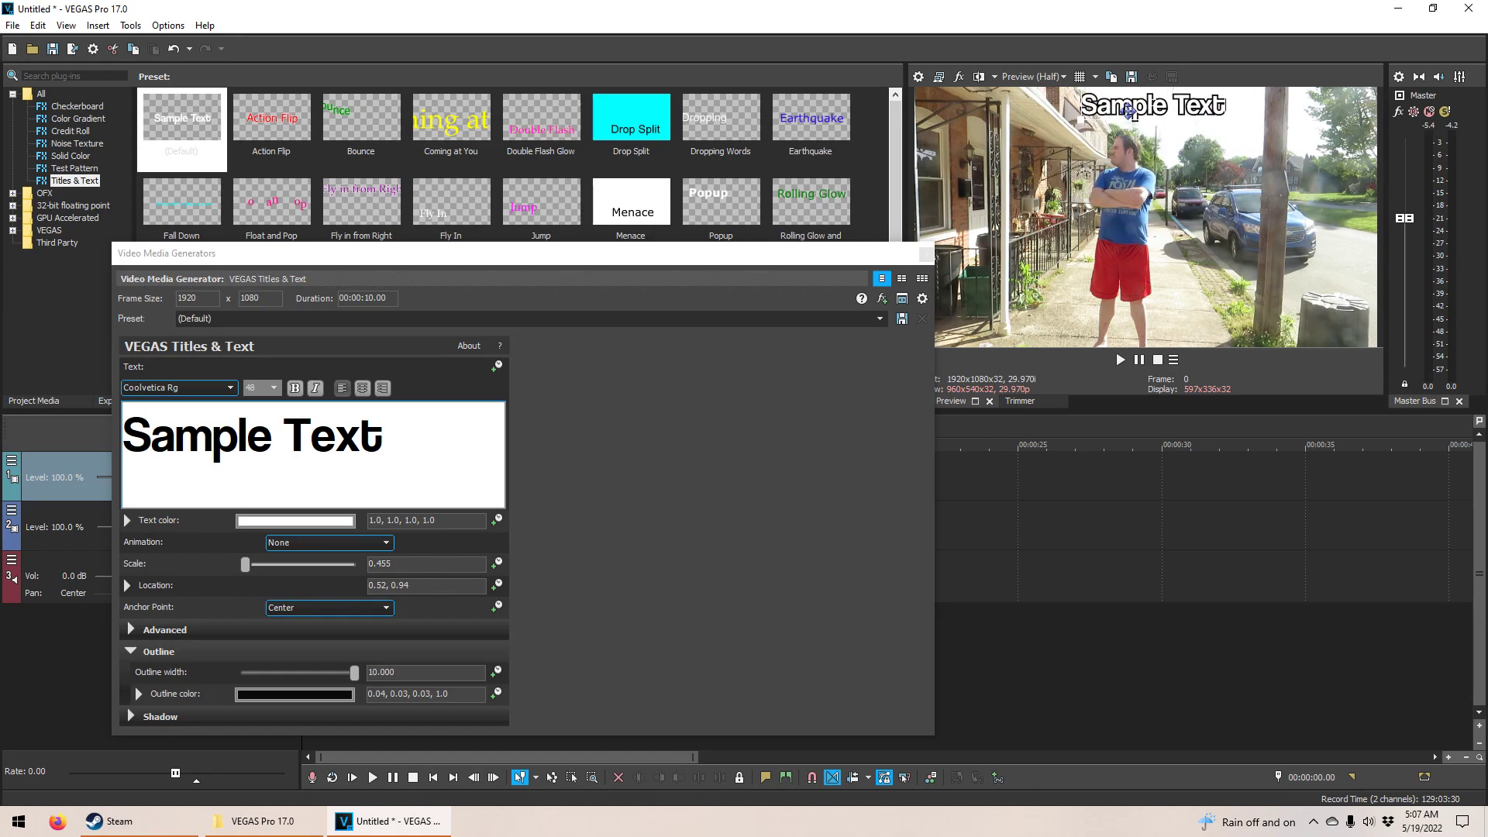
Step: Replace the sample text with "Standing Like A Statue" and close the title settings
{"action": "left_click", "coordinate": [397, 442]}
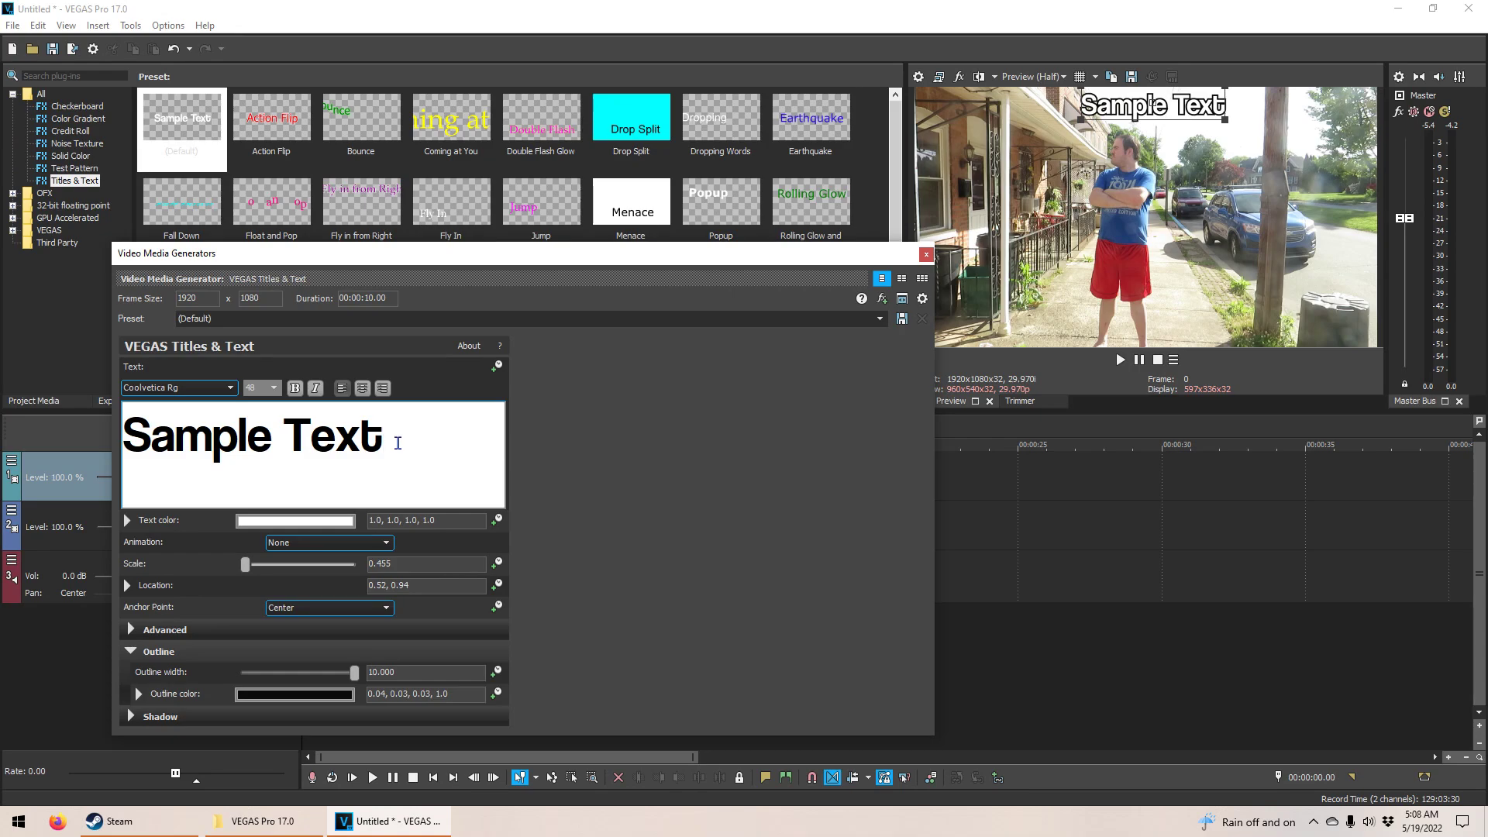
{"action": "key", "text": "BackSpace"}
{"action": "key", "text": "BackSpace"}
{"action": "key", "text": "BackSpace"}
{"action": "key", "text": "BackSpace"}
{"action": "key", "text": "BackSpace"}
{"action": "key", "text": "BackSpace"}
{"action": "key", "text": "BackSpace"}
{"action": "key", "text": "BackSpace"}
{"action": "key", "text": "BackSpace"}
{"action": "key", "text": "BackSpace"}
{"action": "key", "text": "BackSpace"}
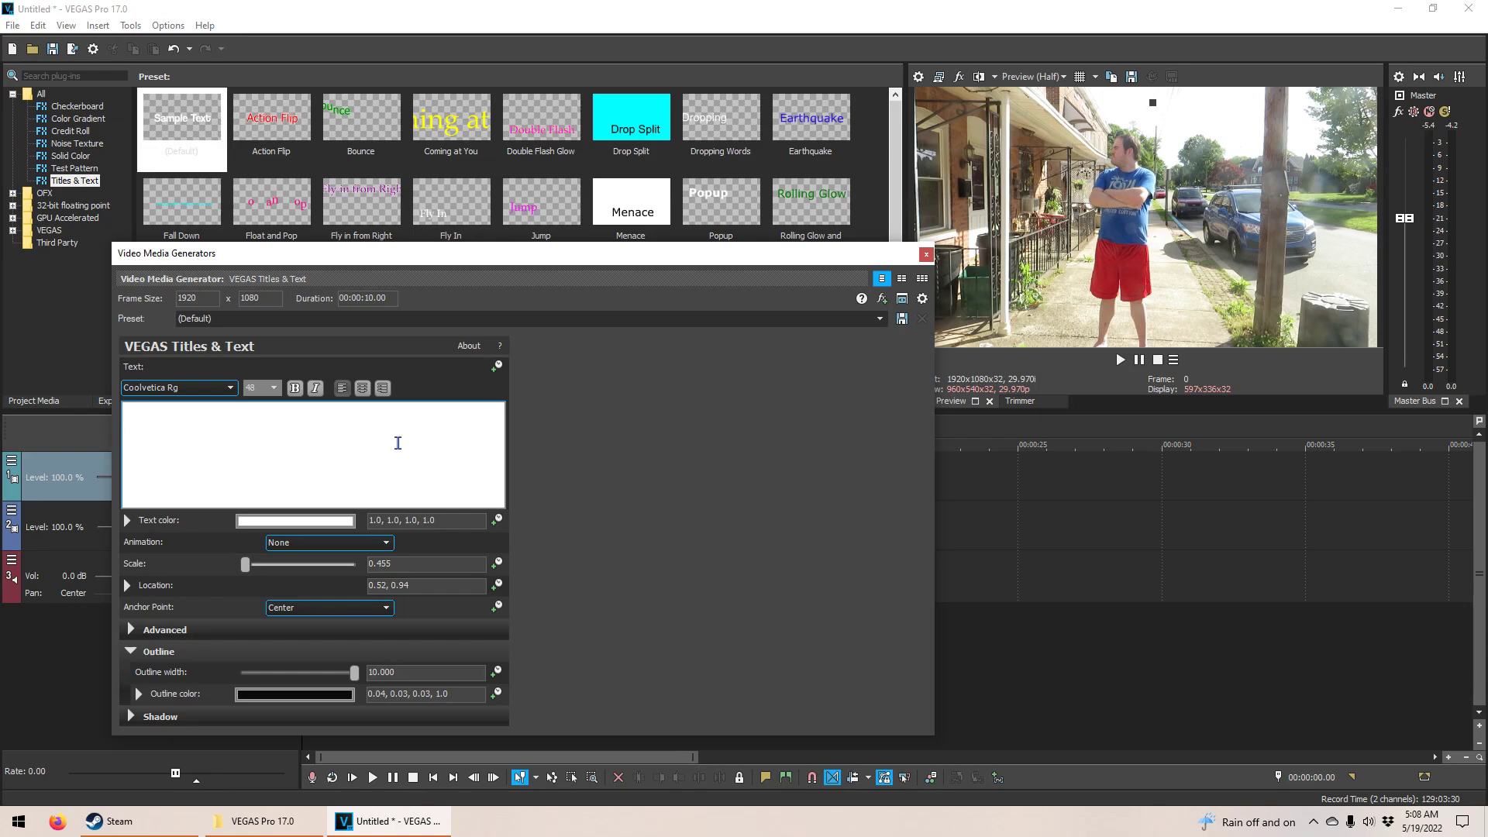
{"action": "type", "text": "Standing"}
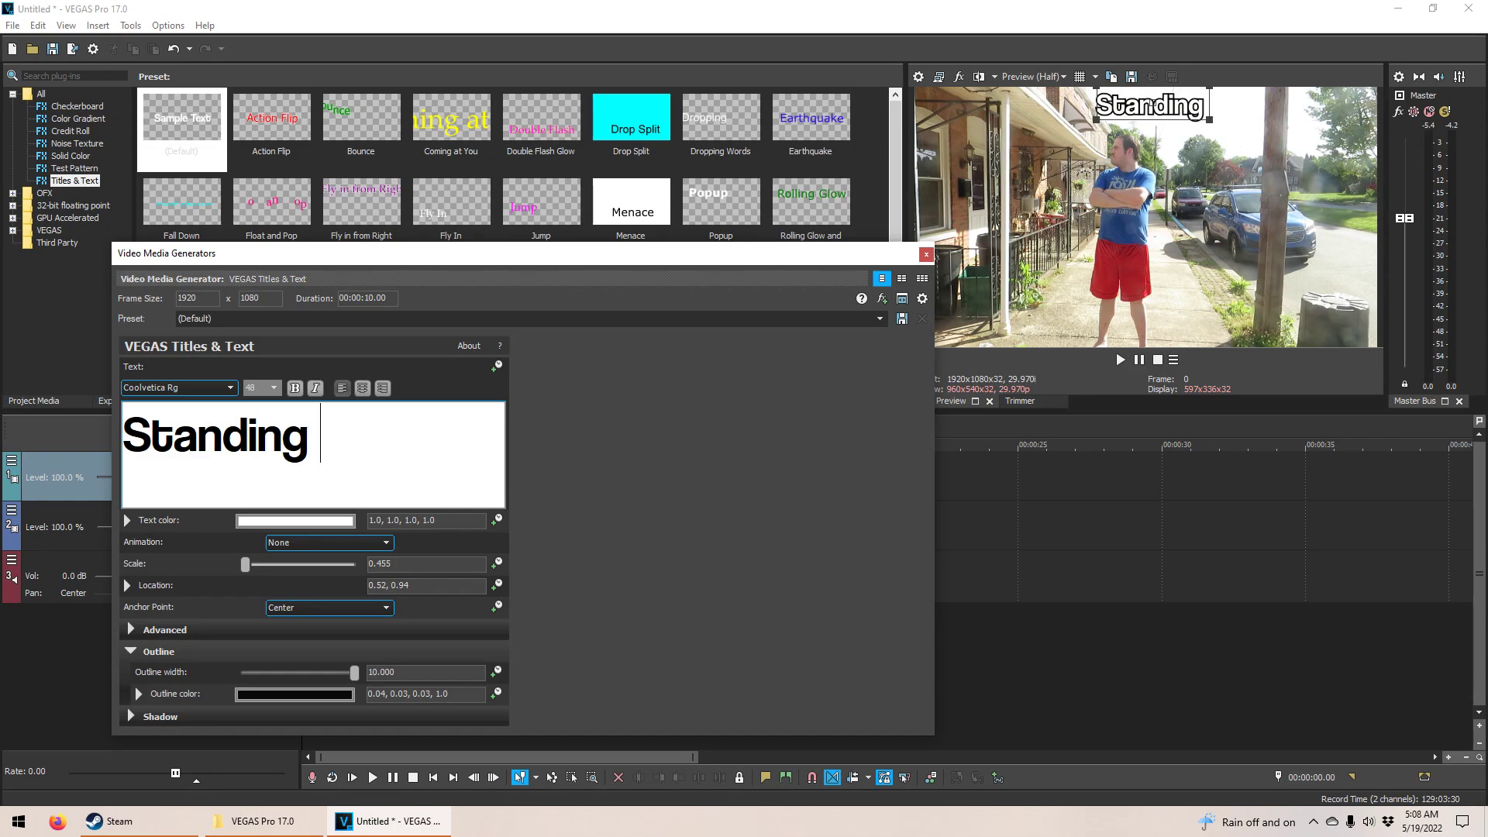
{"action": "type", "text": " Like "}
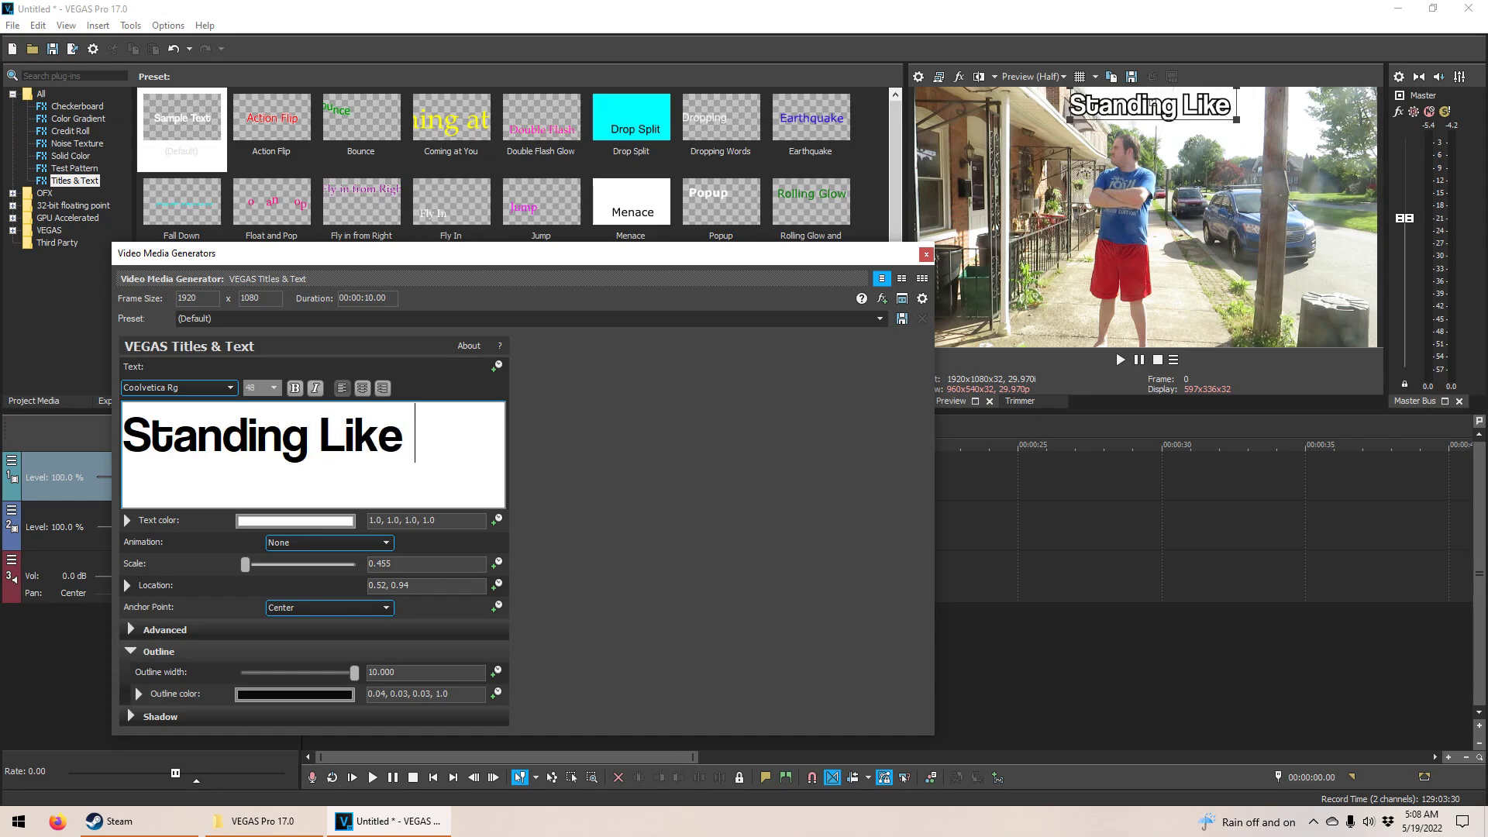
{"action": "type", "text": "A Statue"}
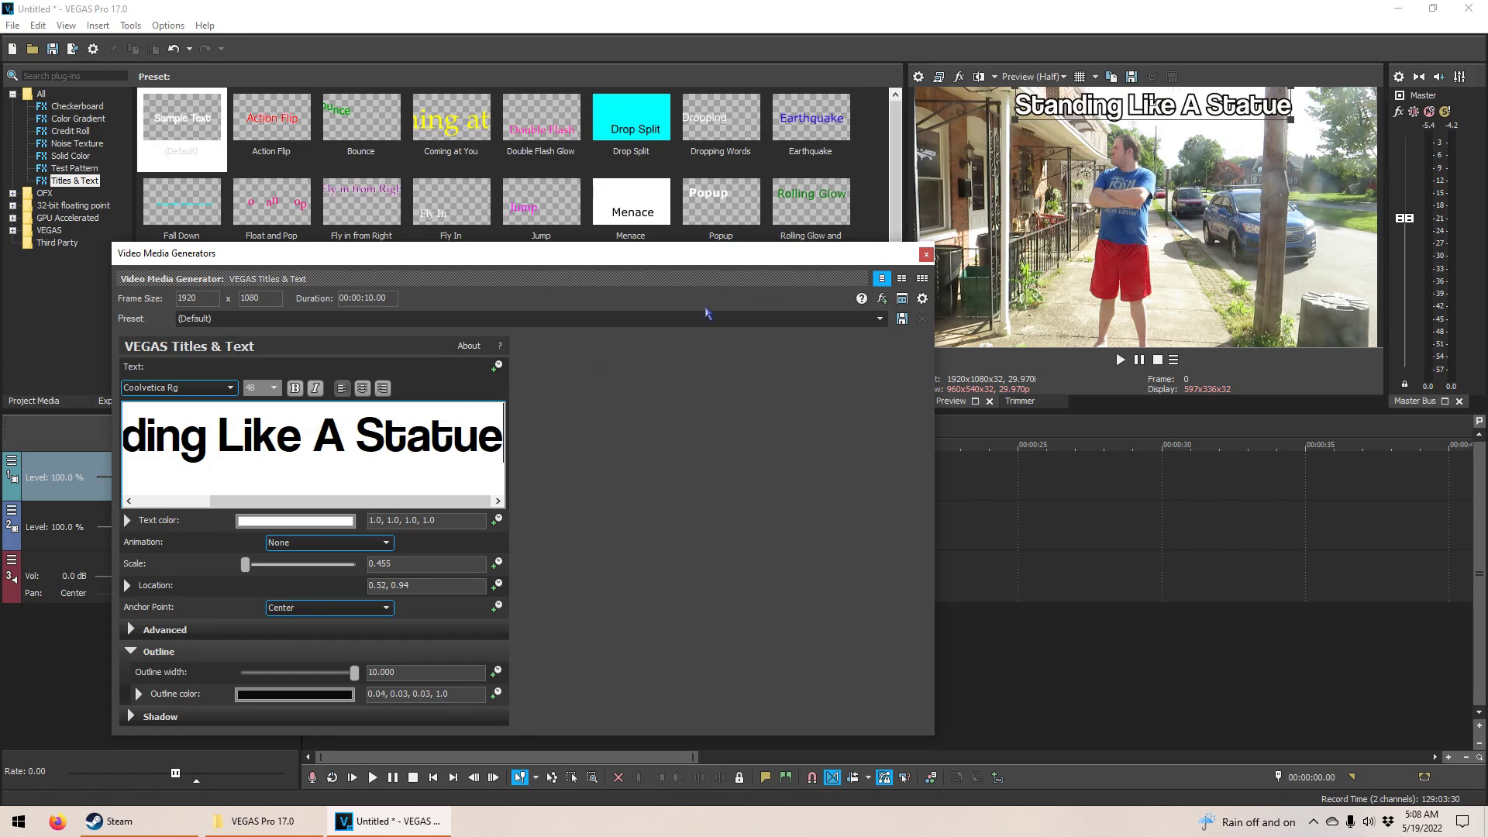
{"action": "left_click", "coordinate": [928, 256]}
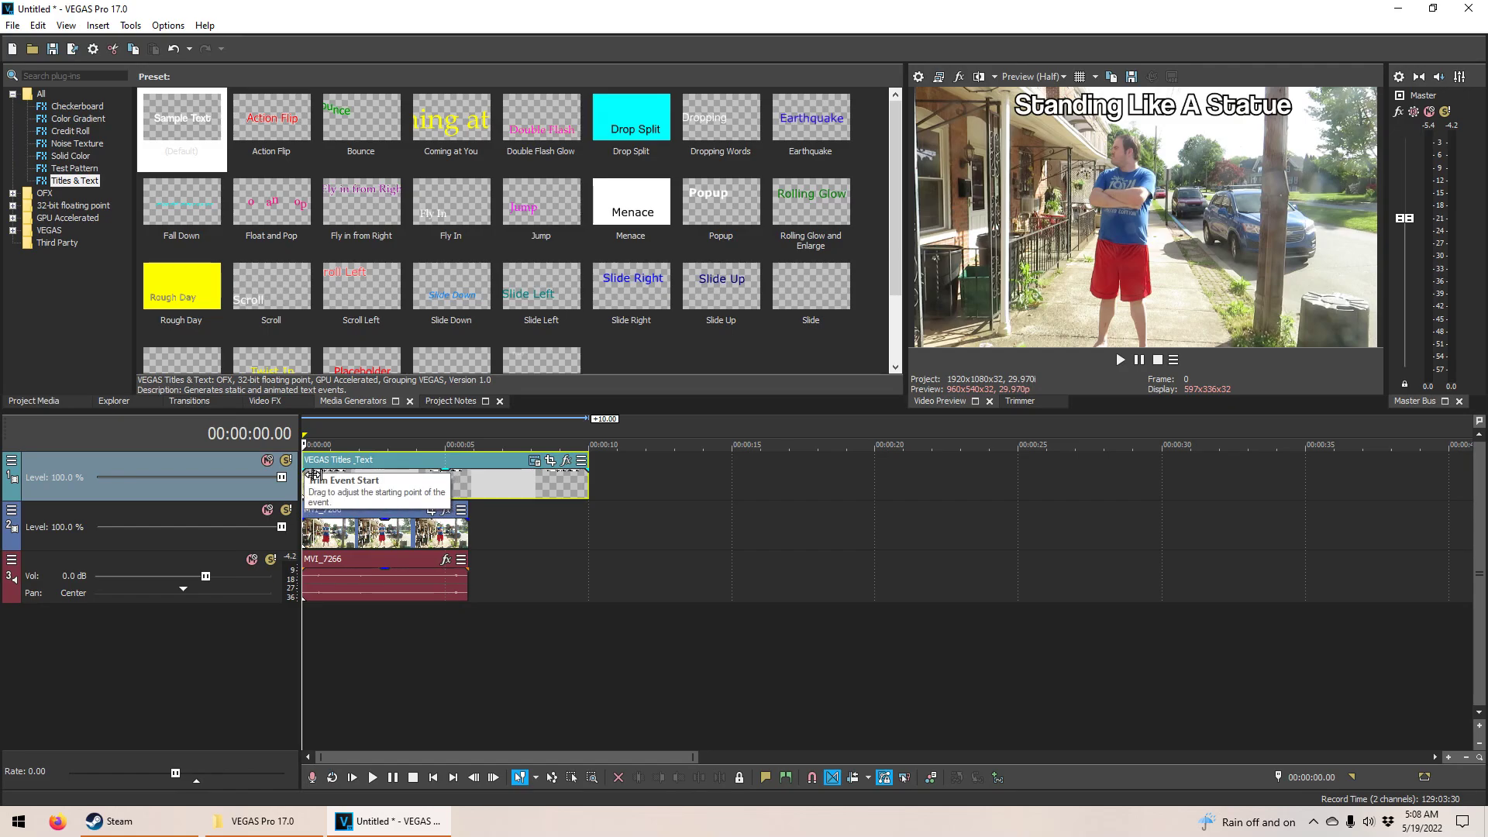
Step: Return to the timeline start and add a fade-in of 1 second to the title event
{"action": "left_click", "coordinate": [469, 468]}
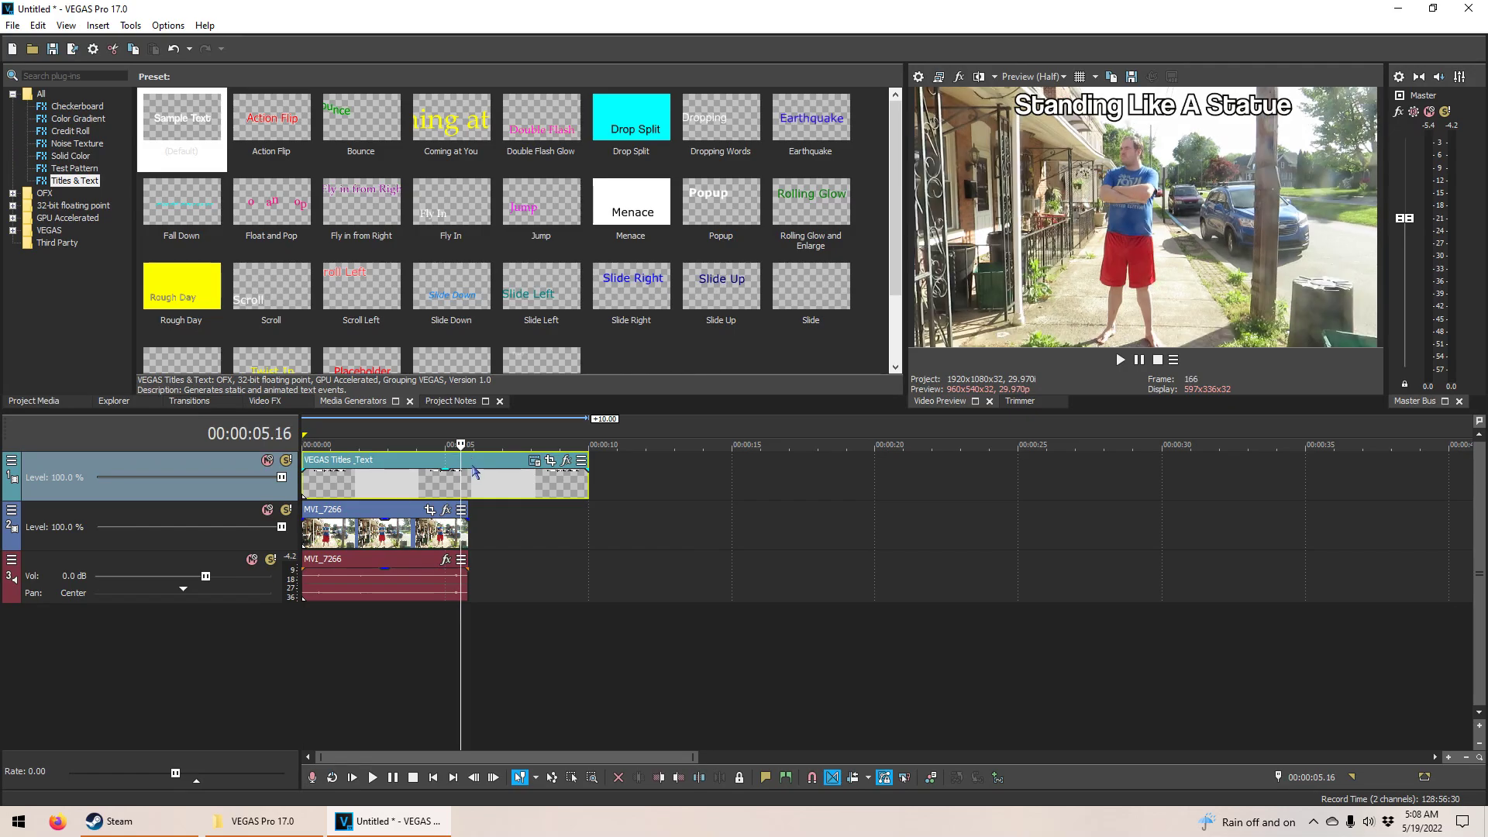
{"action": "left_click", "coordinate": [314, 476]}
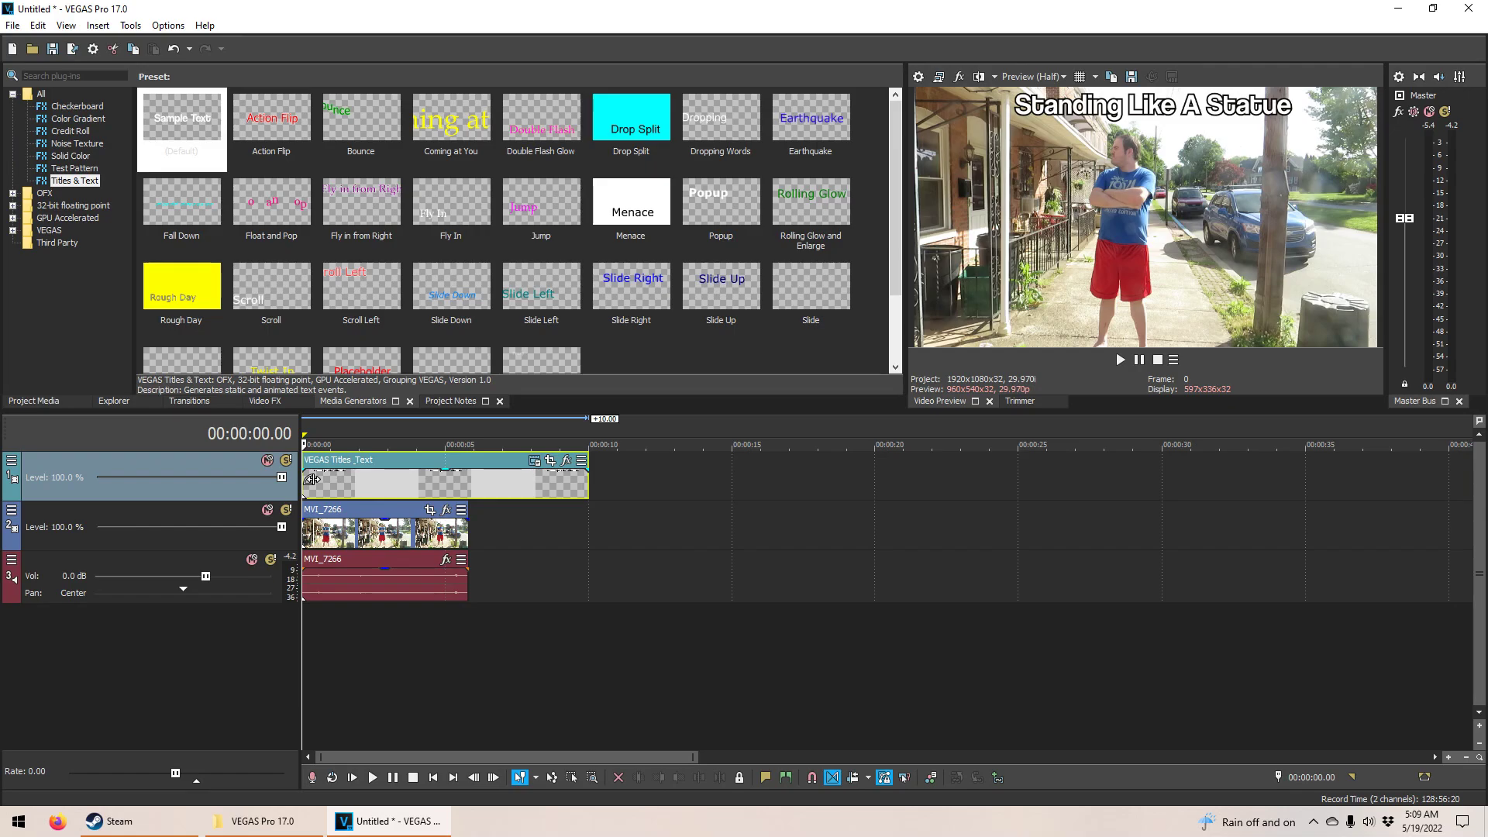
{"action": "left_click_drag", "start_coordinate": [310, 479], "coordinate": [340, 474]}
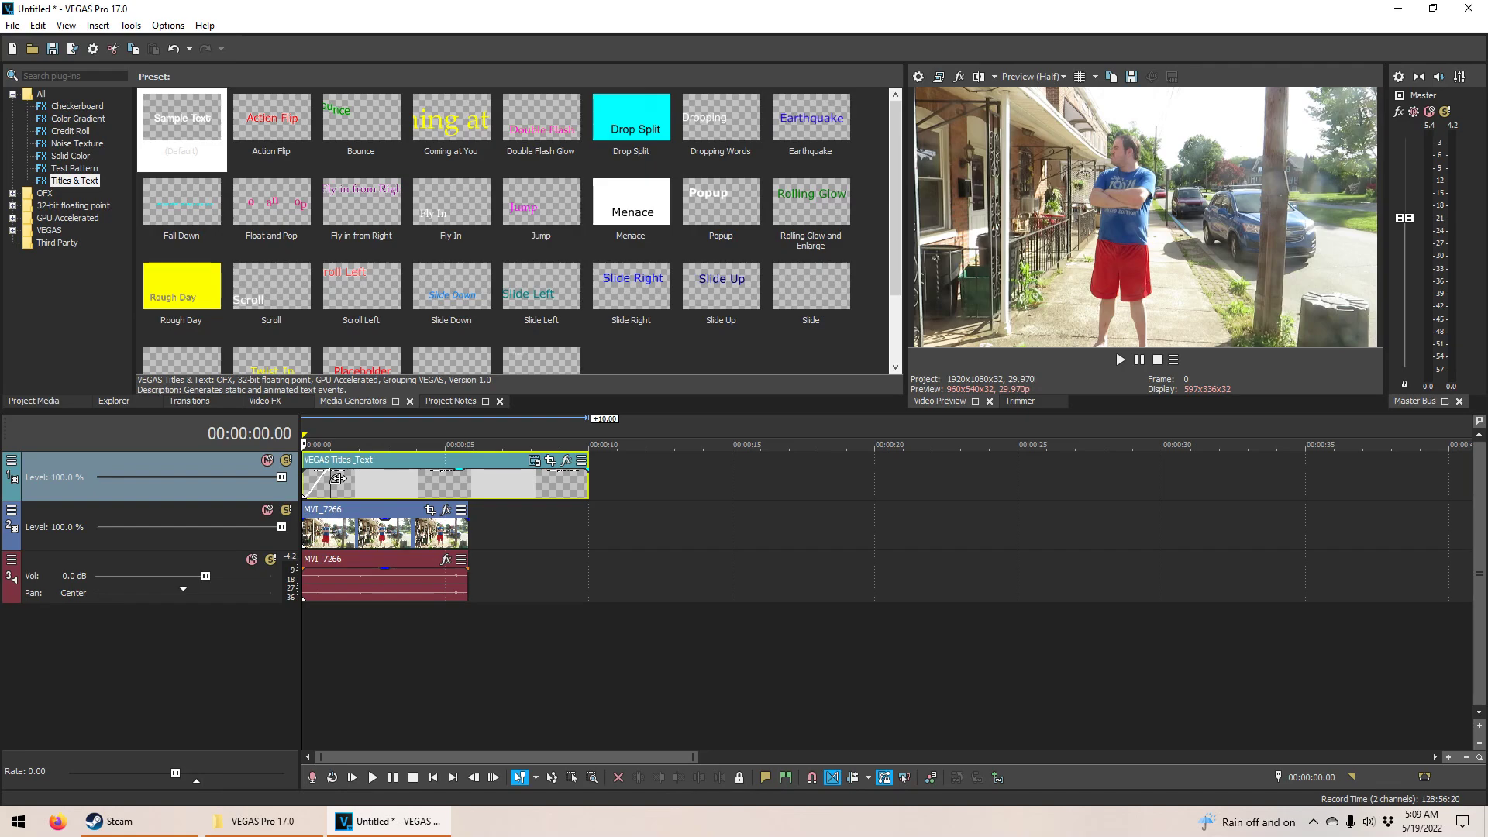
{"action": "left_click_drag", "start_coordinate": [338, 478], "coordinate": [339, 479]}
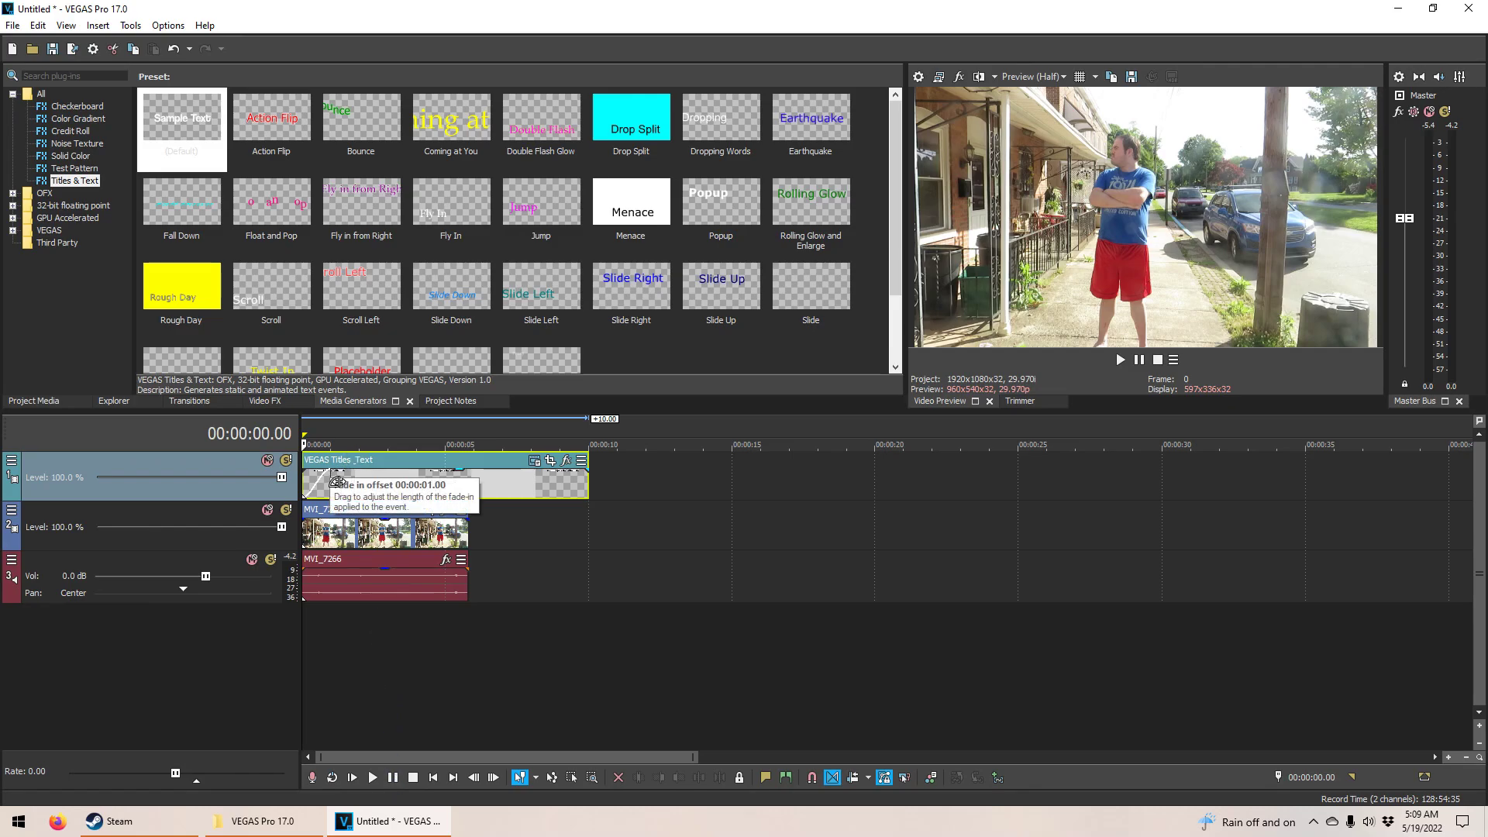
Step: Pause the fade-in preview, lengthen the title's fade-in to about 2 seconds and play it again
{"action": "left_click", "coordinate": [400, 785]}
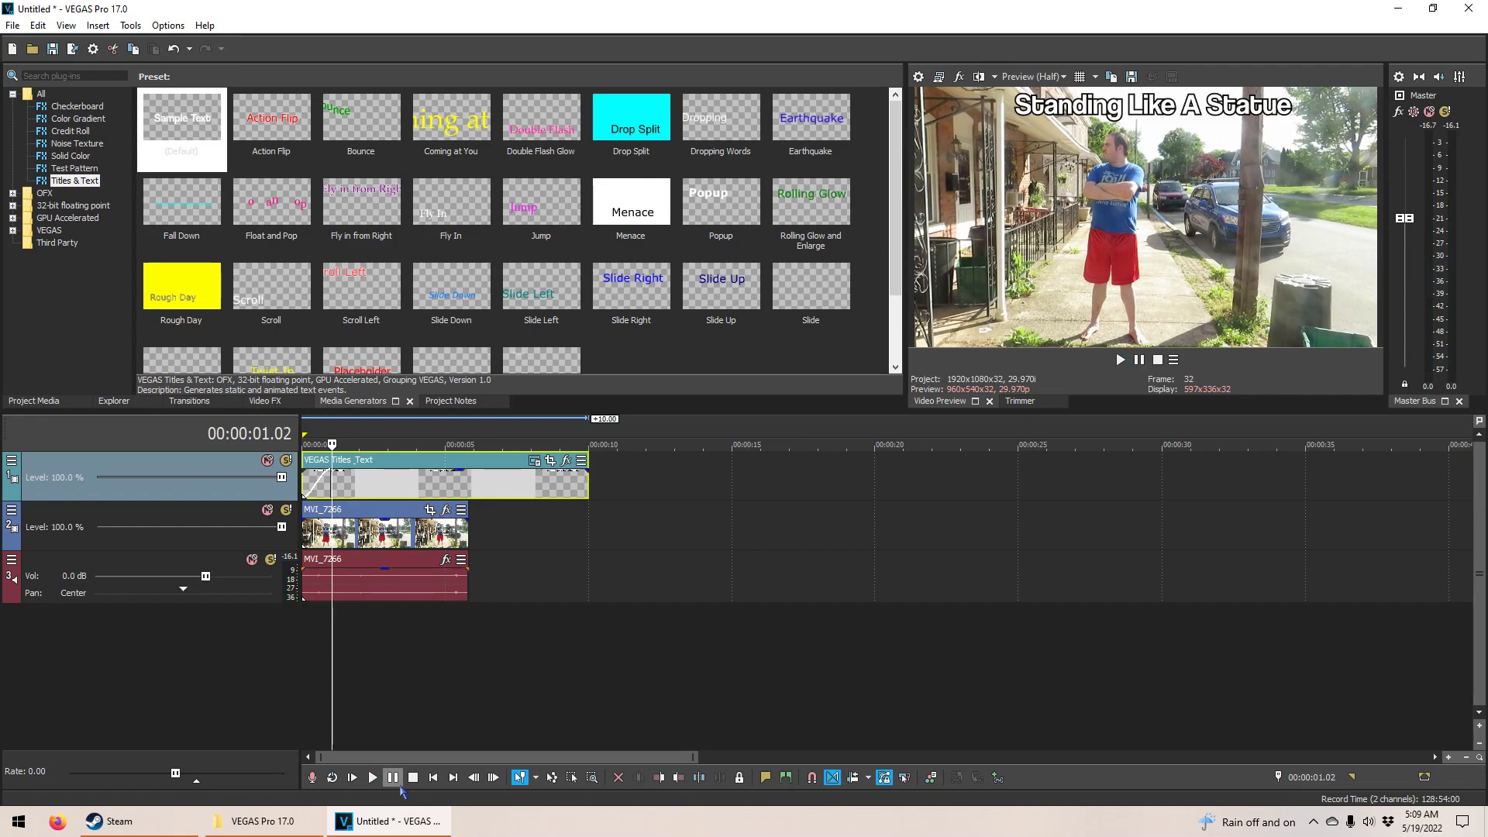
{"action": "left_click_drag", "start_coordinate": [332, 470], "coordinate": [357, 476]}
{"action": "key", "text": "space"}
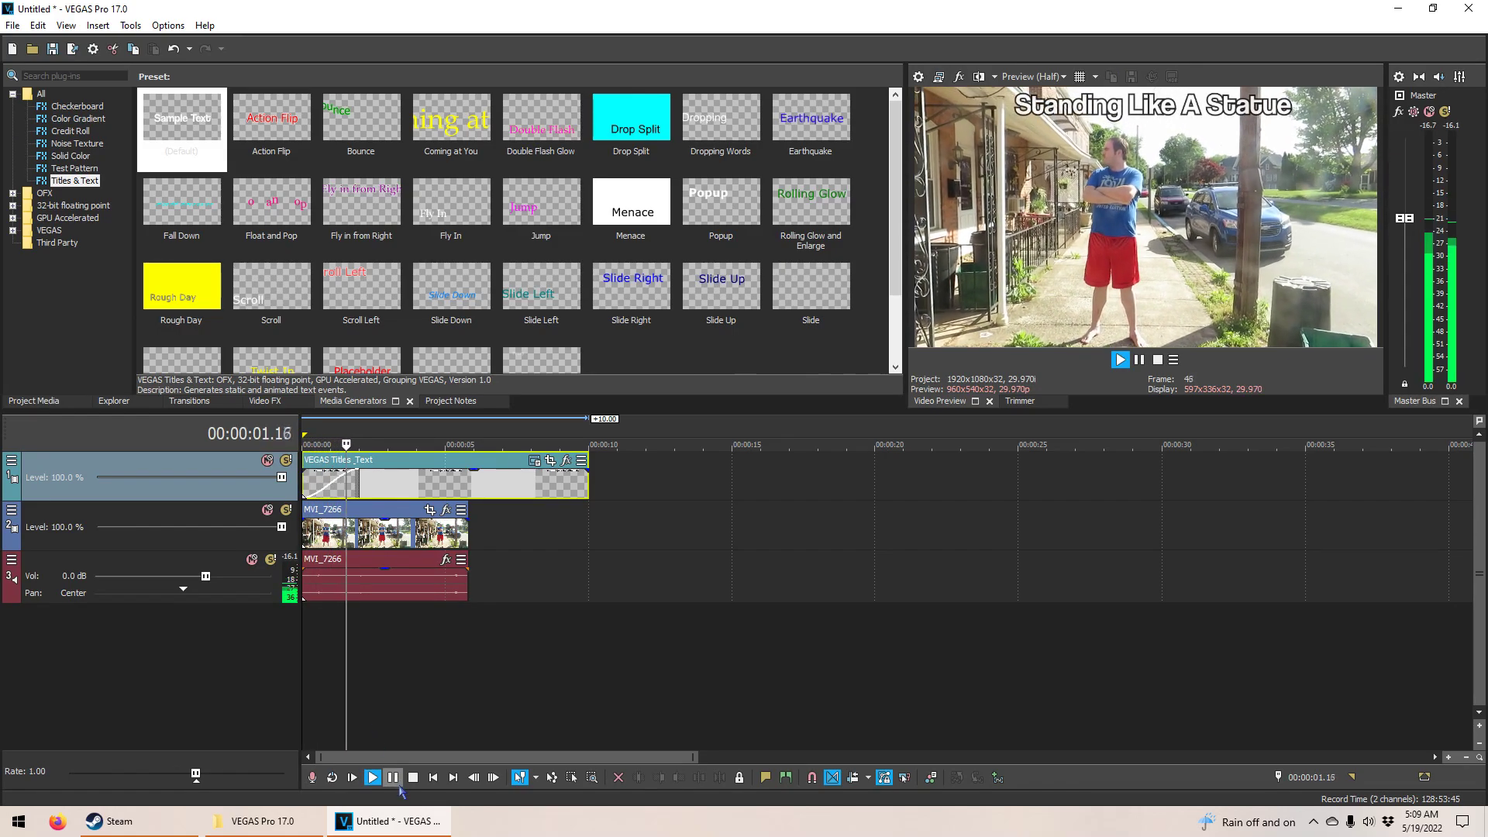
Step: Pause playback, add a fade-out of about 2 seconds to the end of the title event and preview it
{"action": "left_click", "coordinate": [395, 780]}
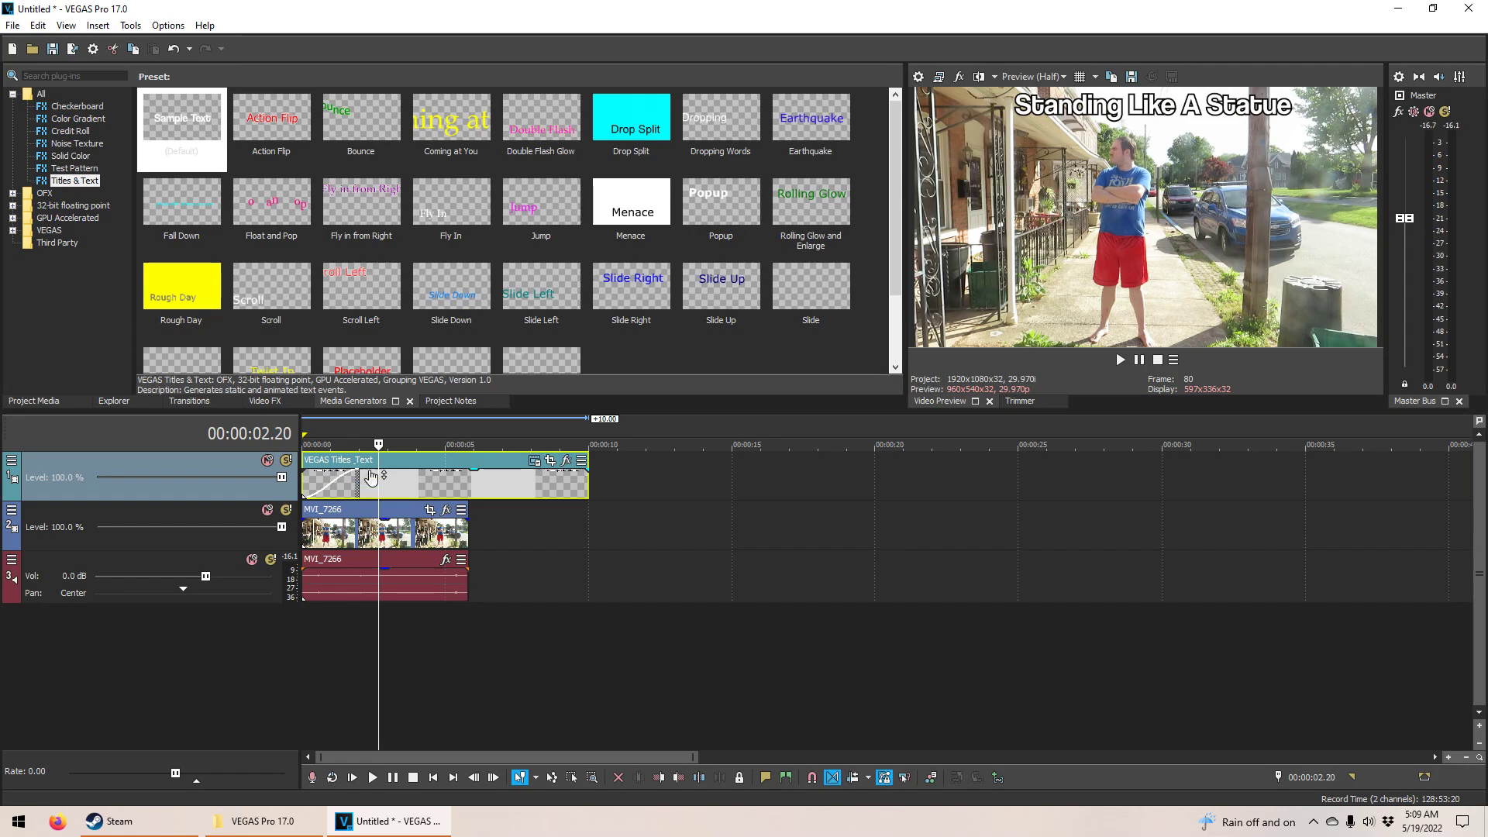
{"action": "left_click_drag", "start_coordinate": [588, 462], "coordinate": [538, 482]}
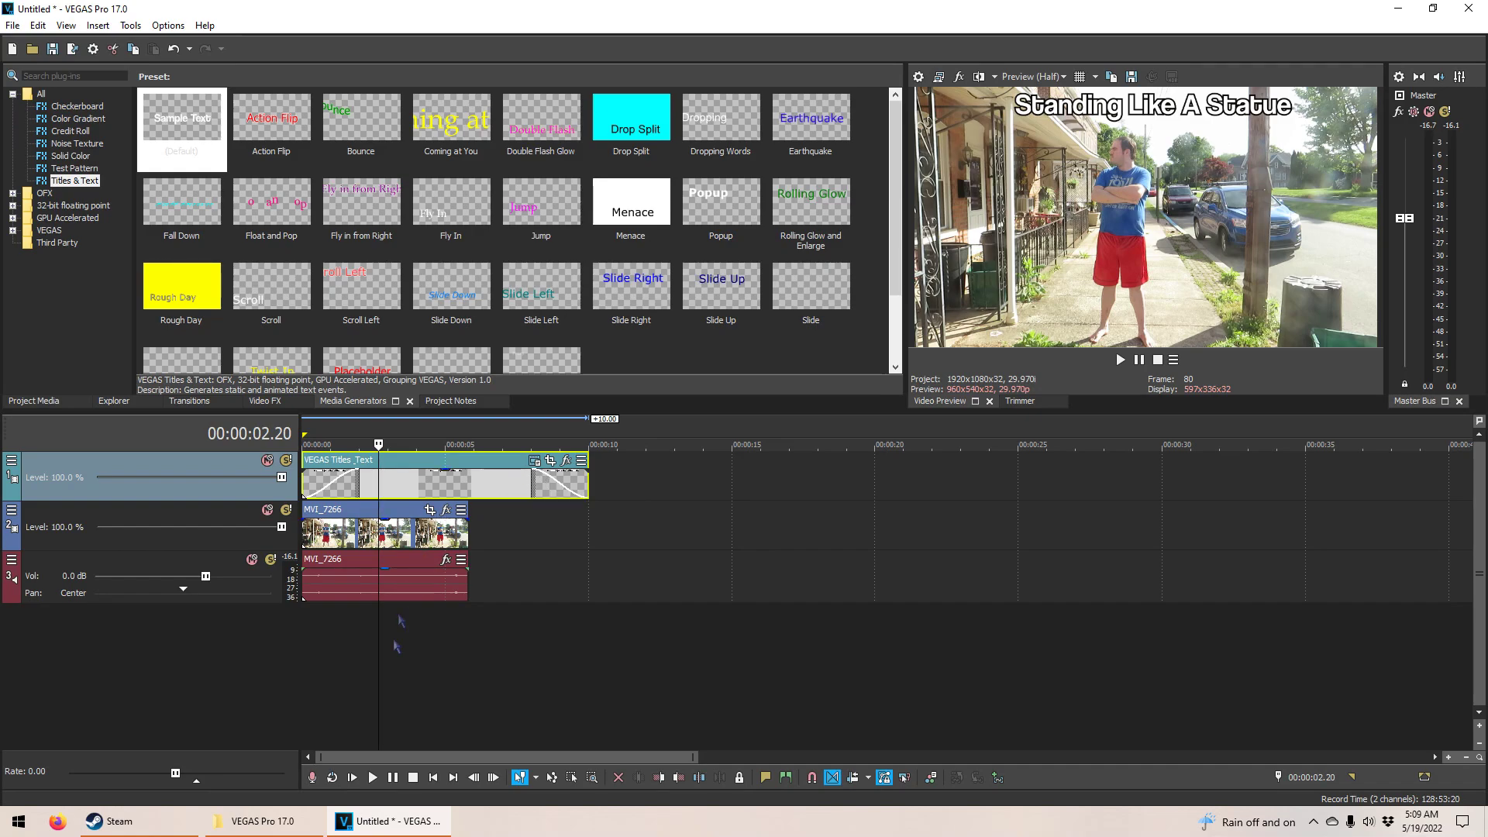
{"action": "left_click", "coordinate": [395, 780]}
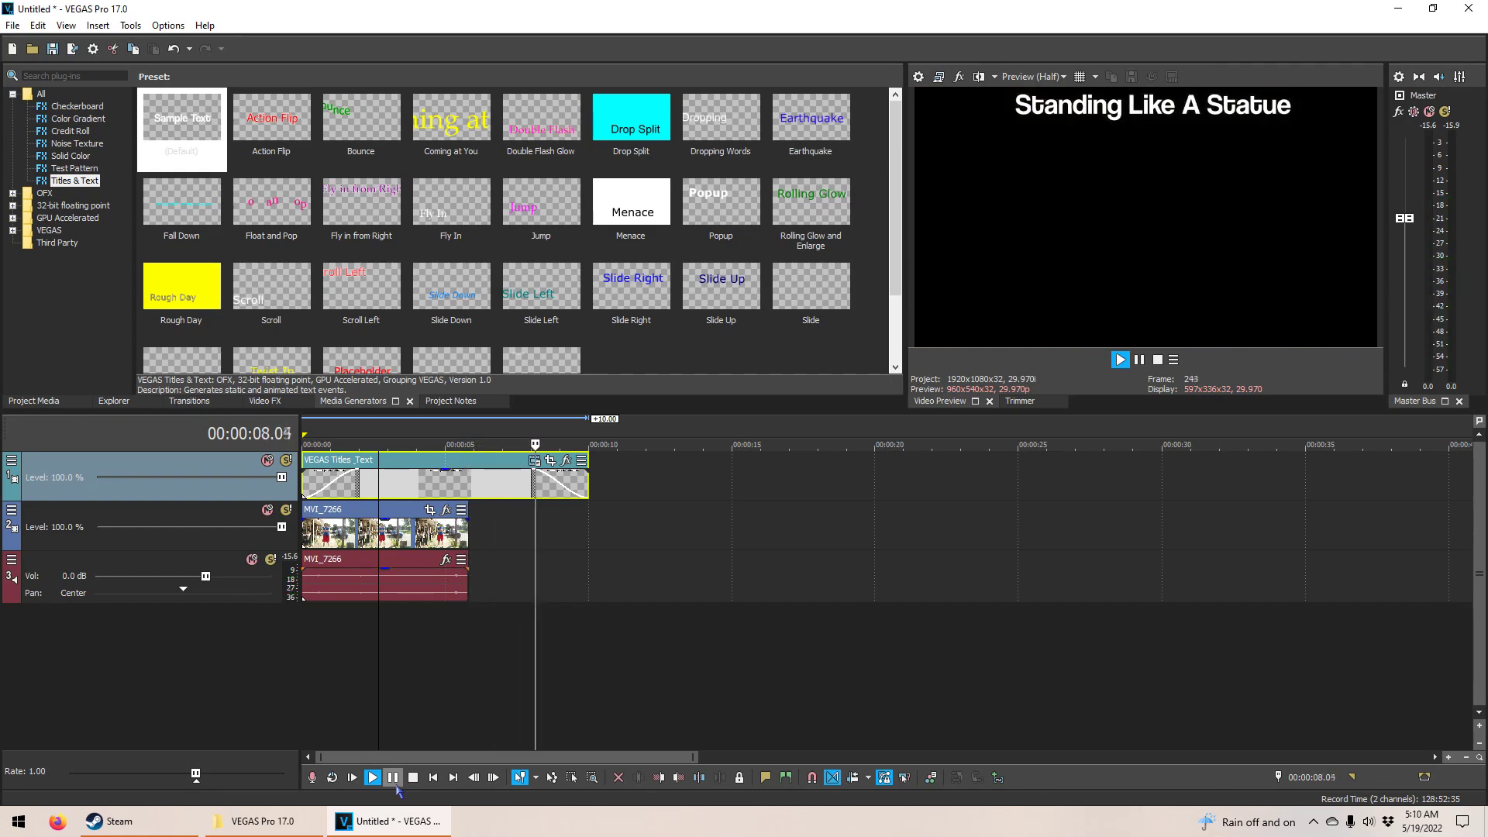
{"action": "left_click", "coordinate": [394, 780]}
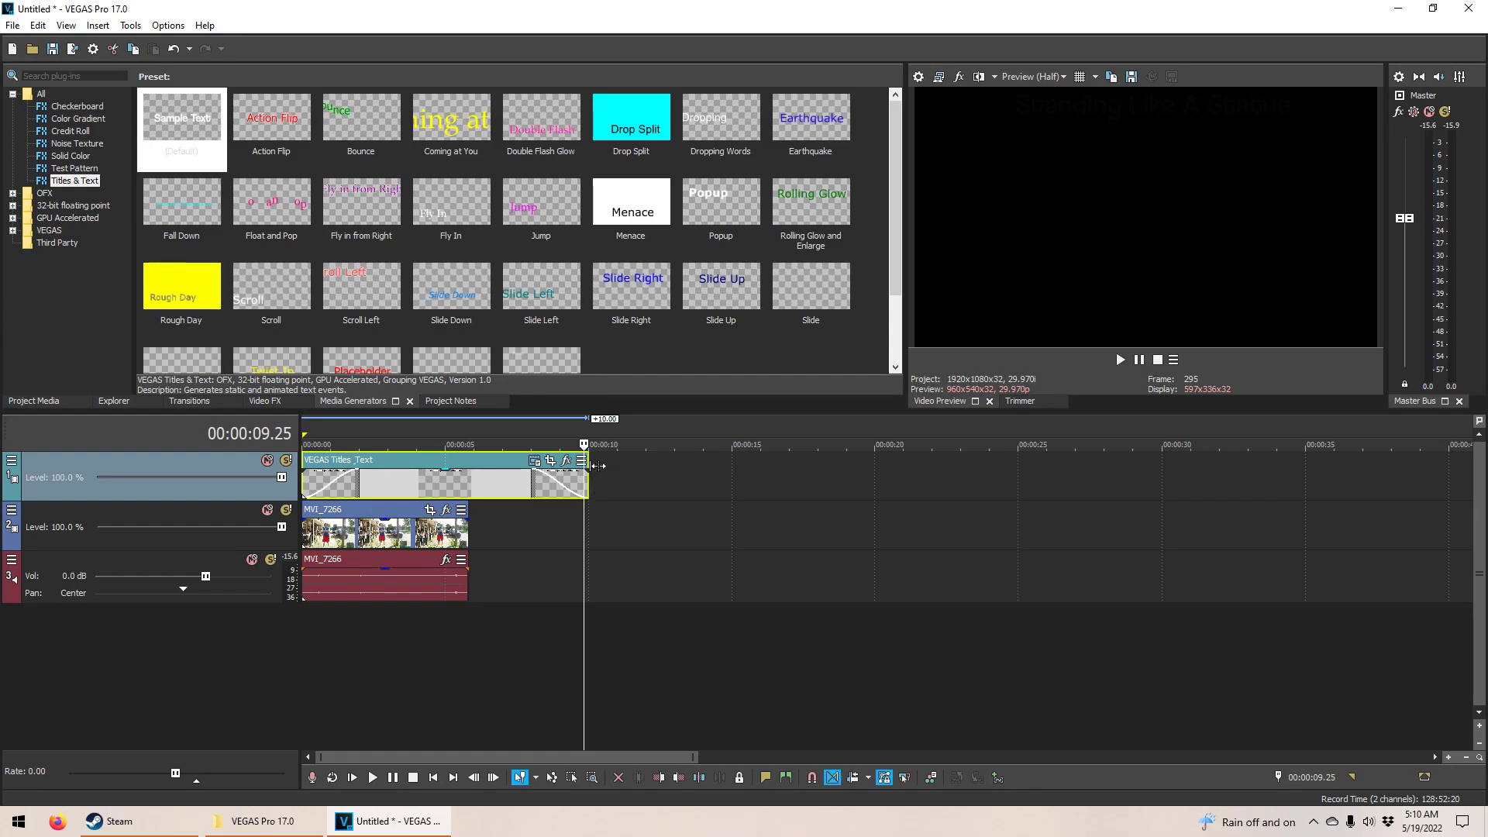
Step: Shorten the title event so that it ends together with the MVI_7266 clip, and check the frame near the end
{"action": "left_click_drag", "start_coordinate": [598, 466], "coordinate": [478, 457]}
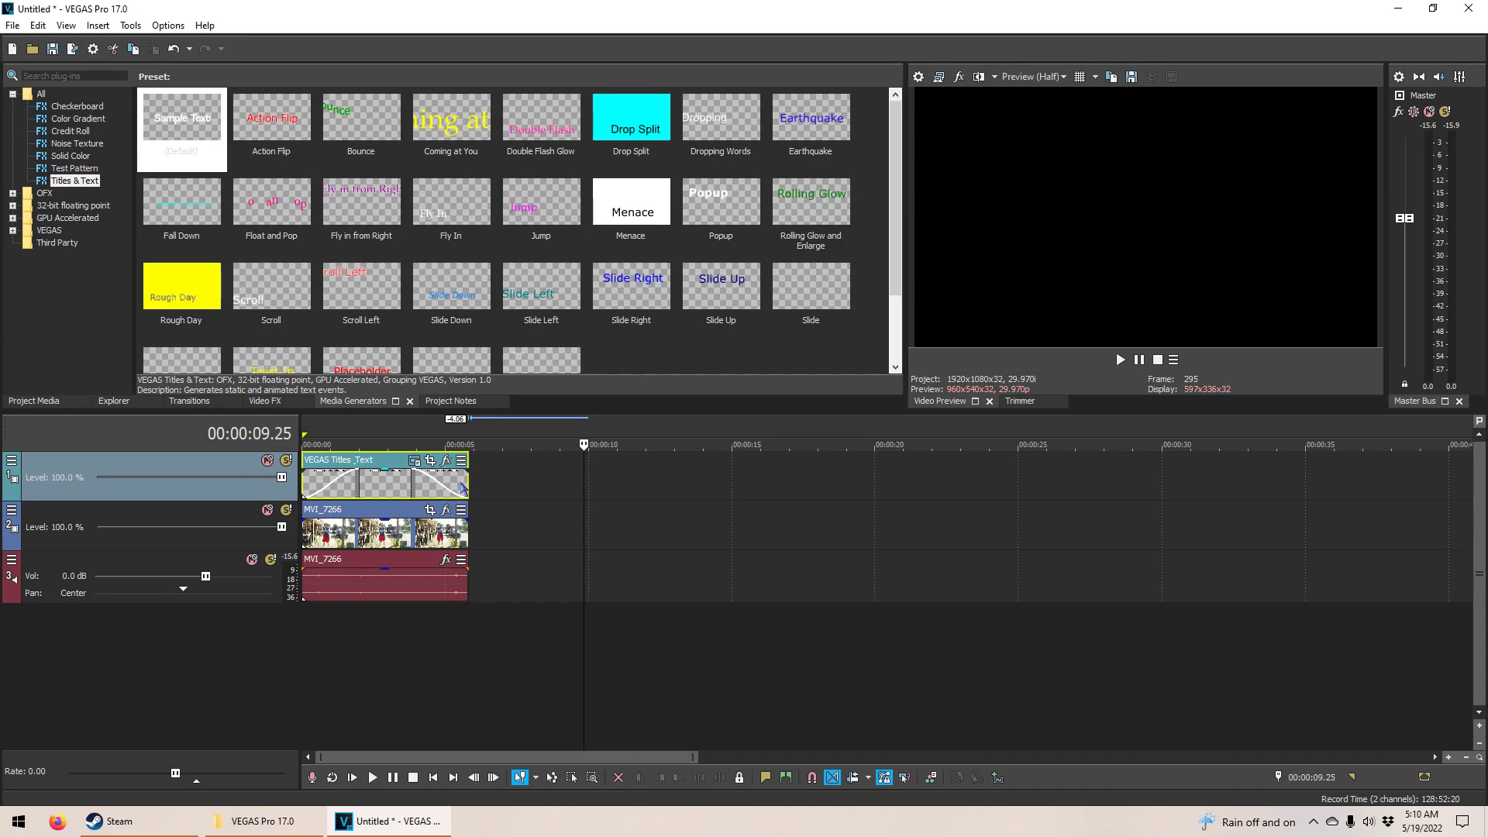
{"action": "left_click", "coordinate": [457, 491]}
{"action": "left_click", "coordinate": [463, 513]}
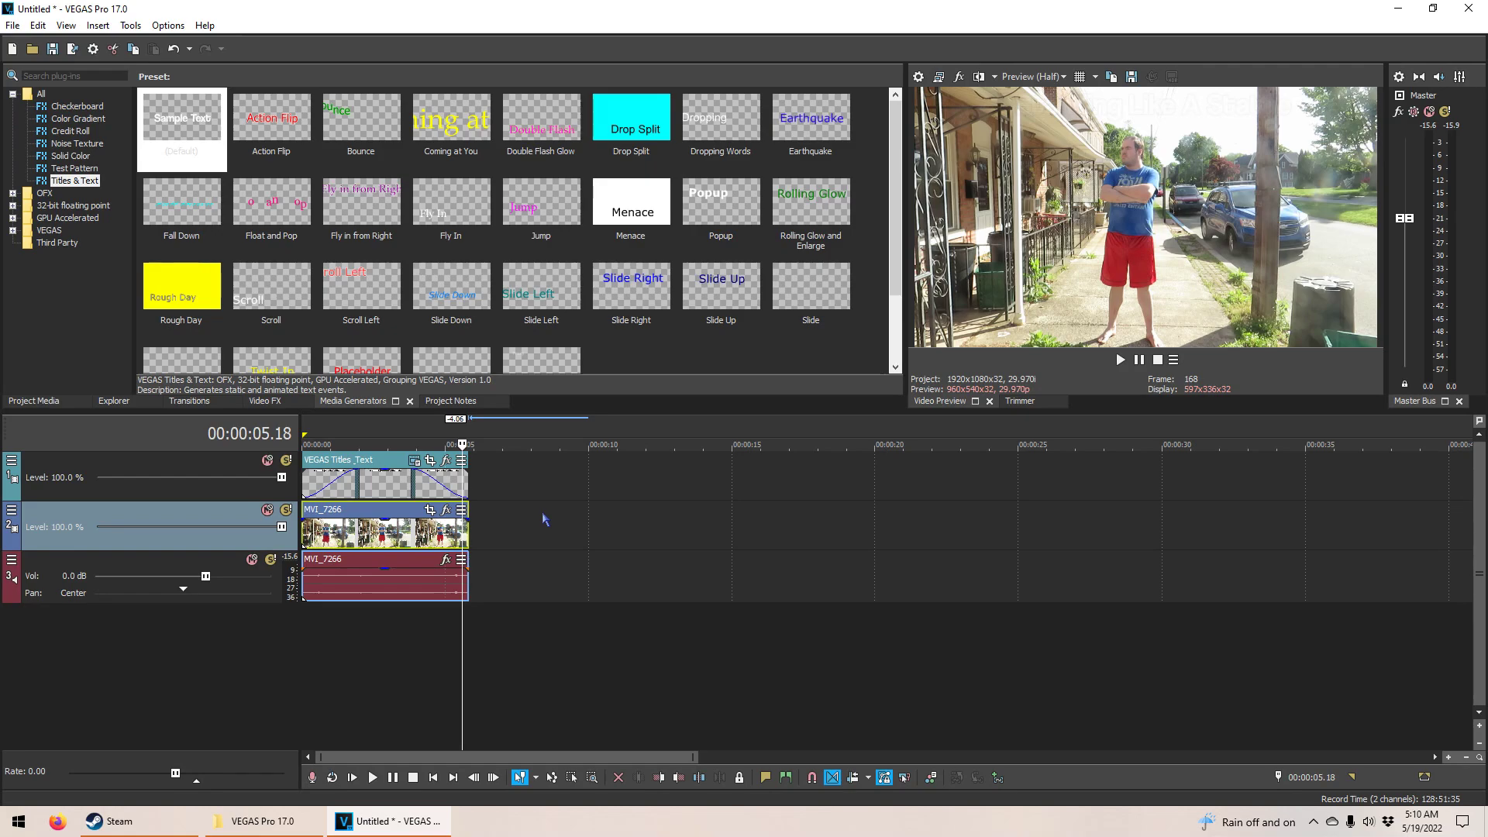
Step: Play the titled clip from the timeline start to check the title's fade-in and fade-out
{"action": "left_click", "coordinate": [370, 535]}
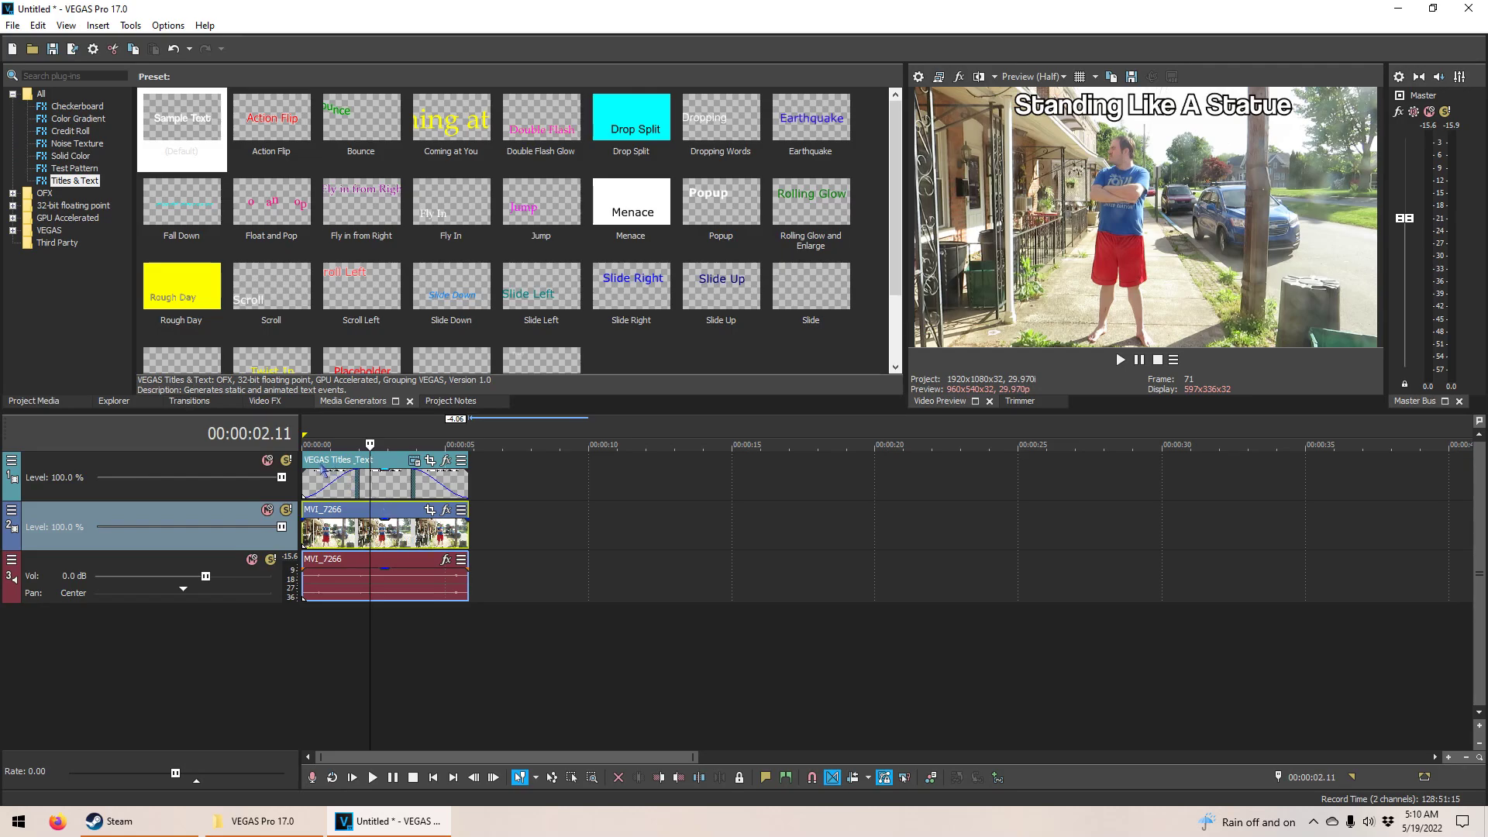
{"action": "left_click", "coordinate": [309, 468]}
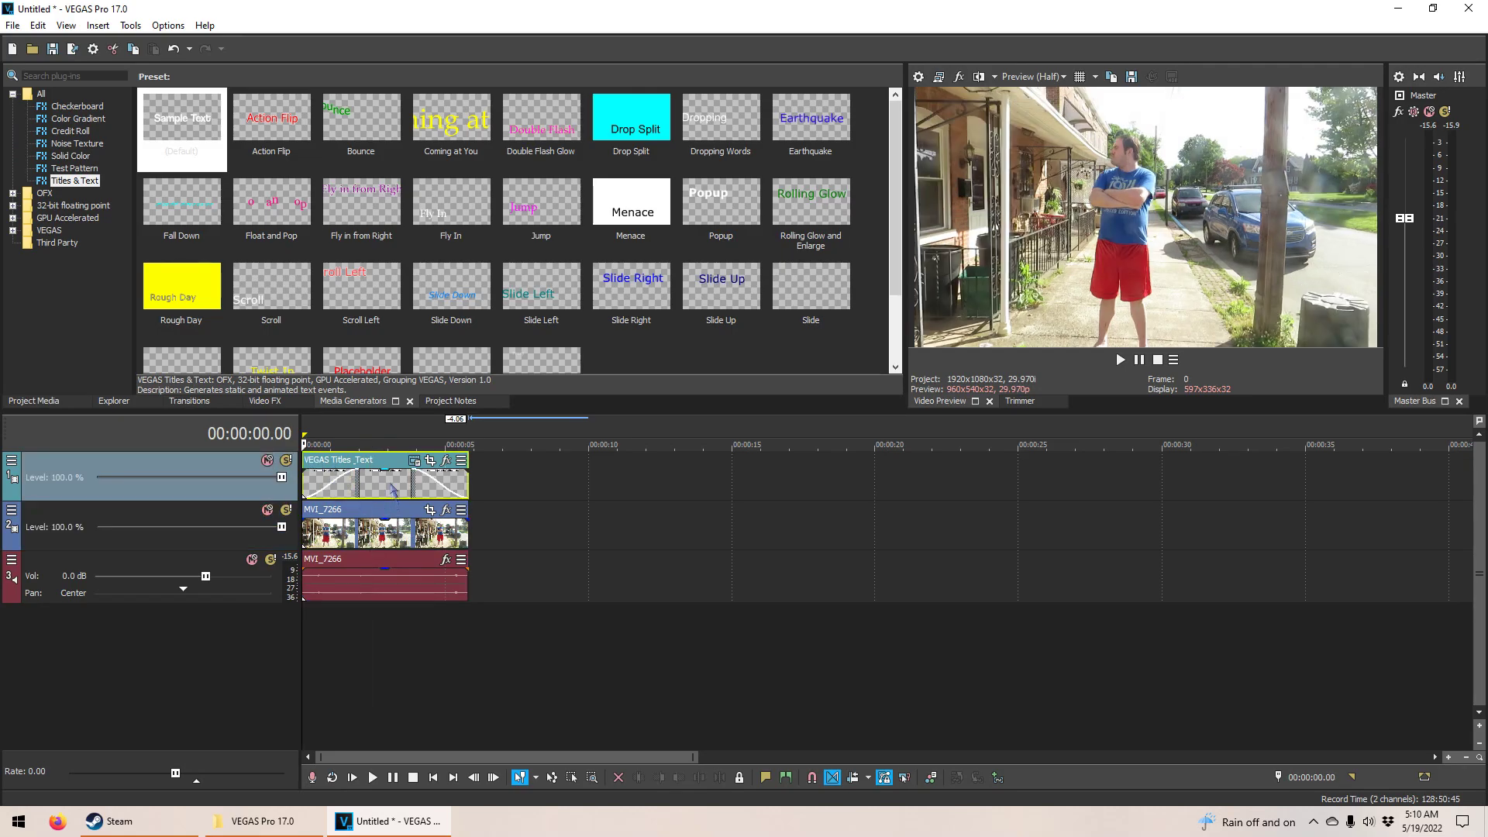
{"action": "left_click", "coordinate": [393, 781]}
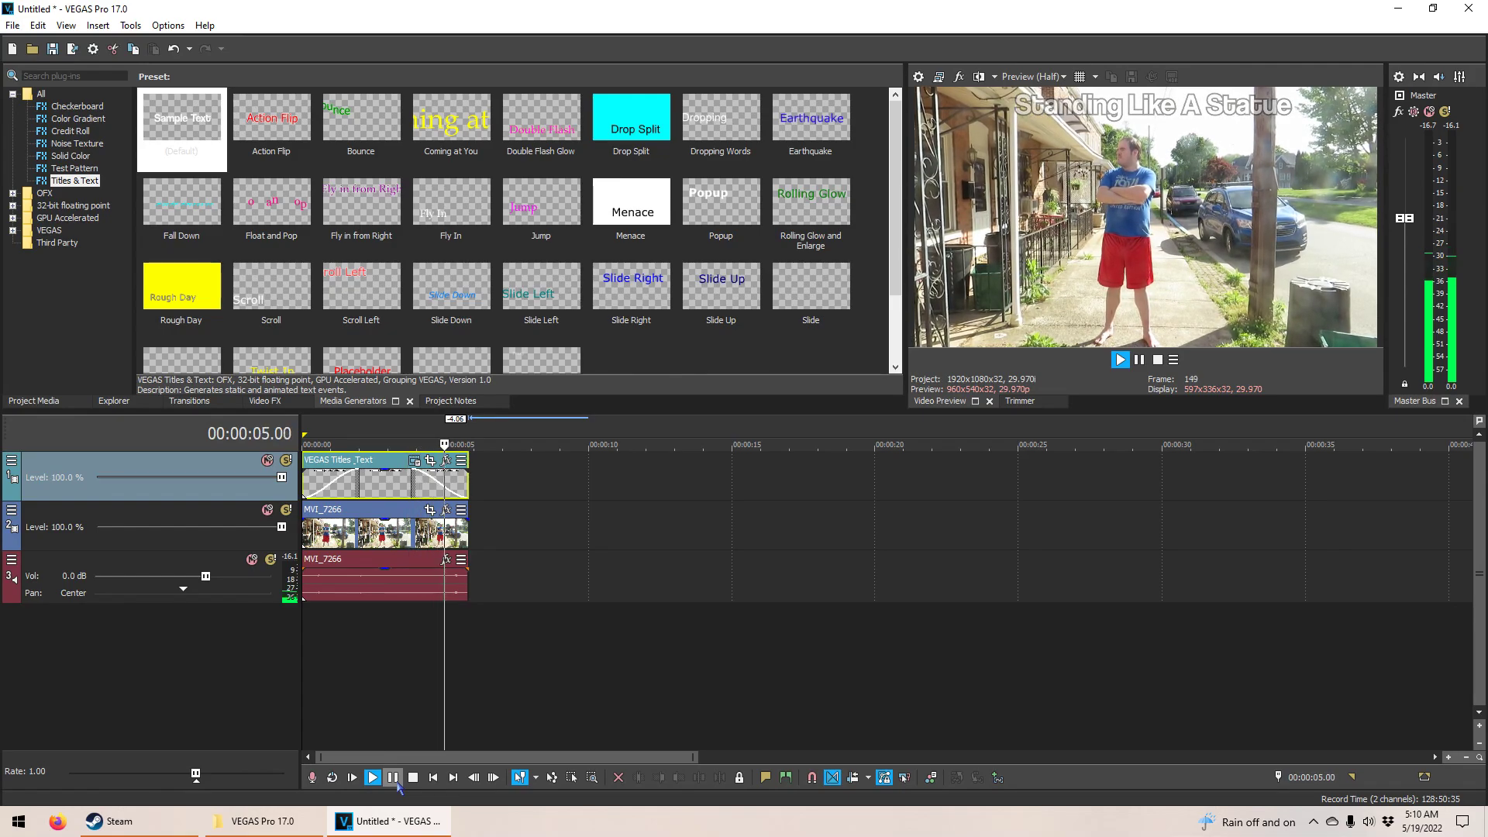
{"action": "left_click", "coordinate": [377, 489]}
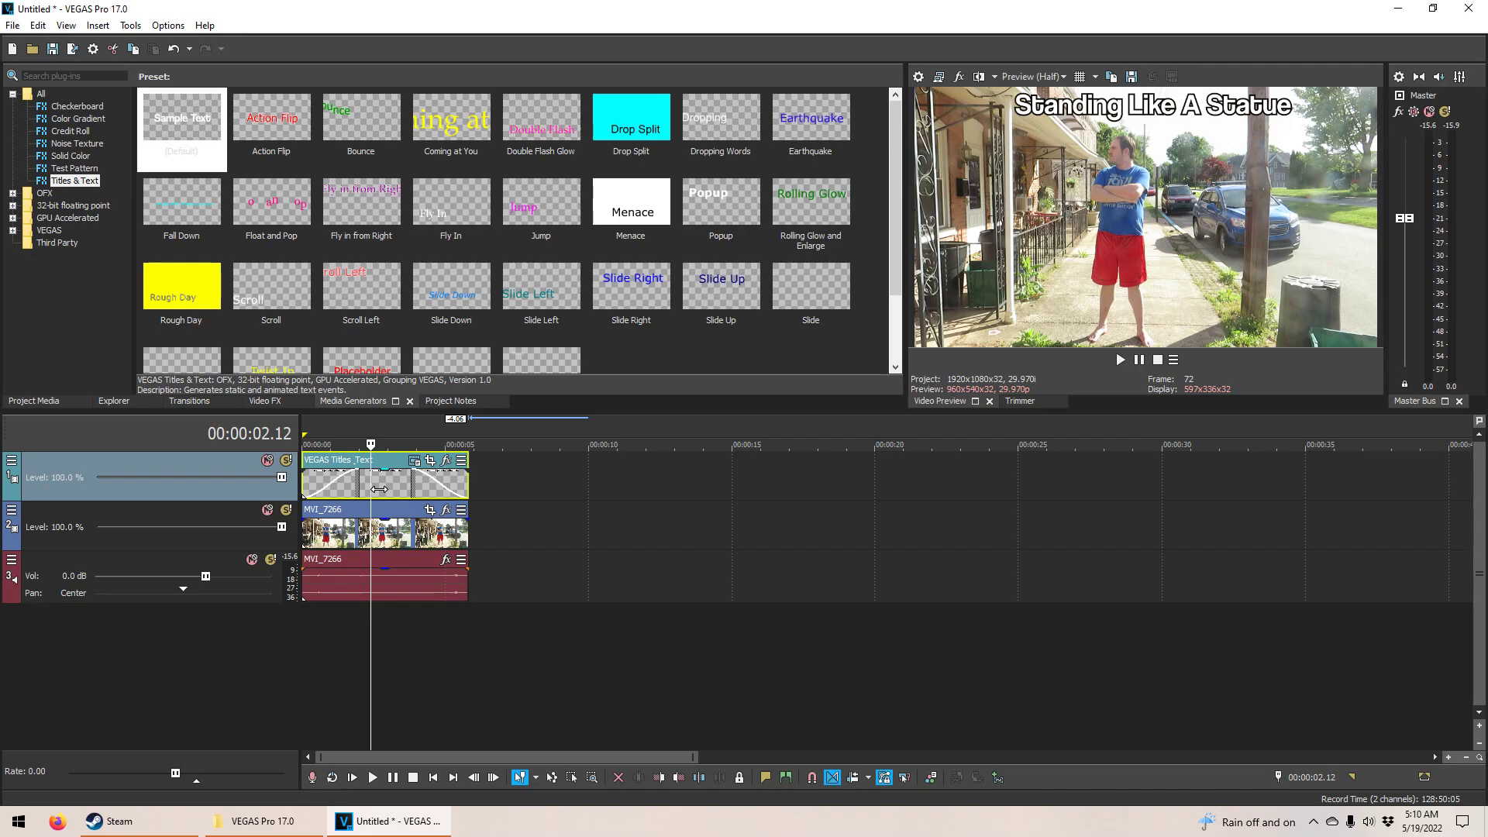
{"action": "left_click", "coordinate": [307, 465]}
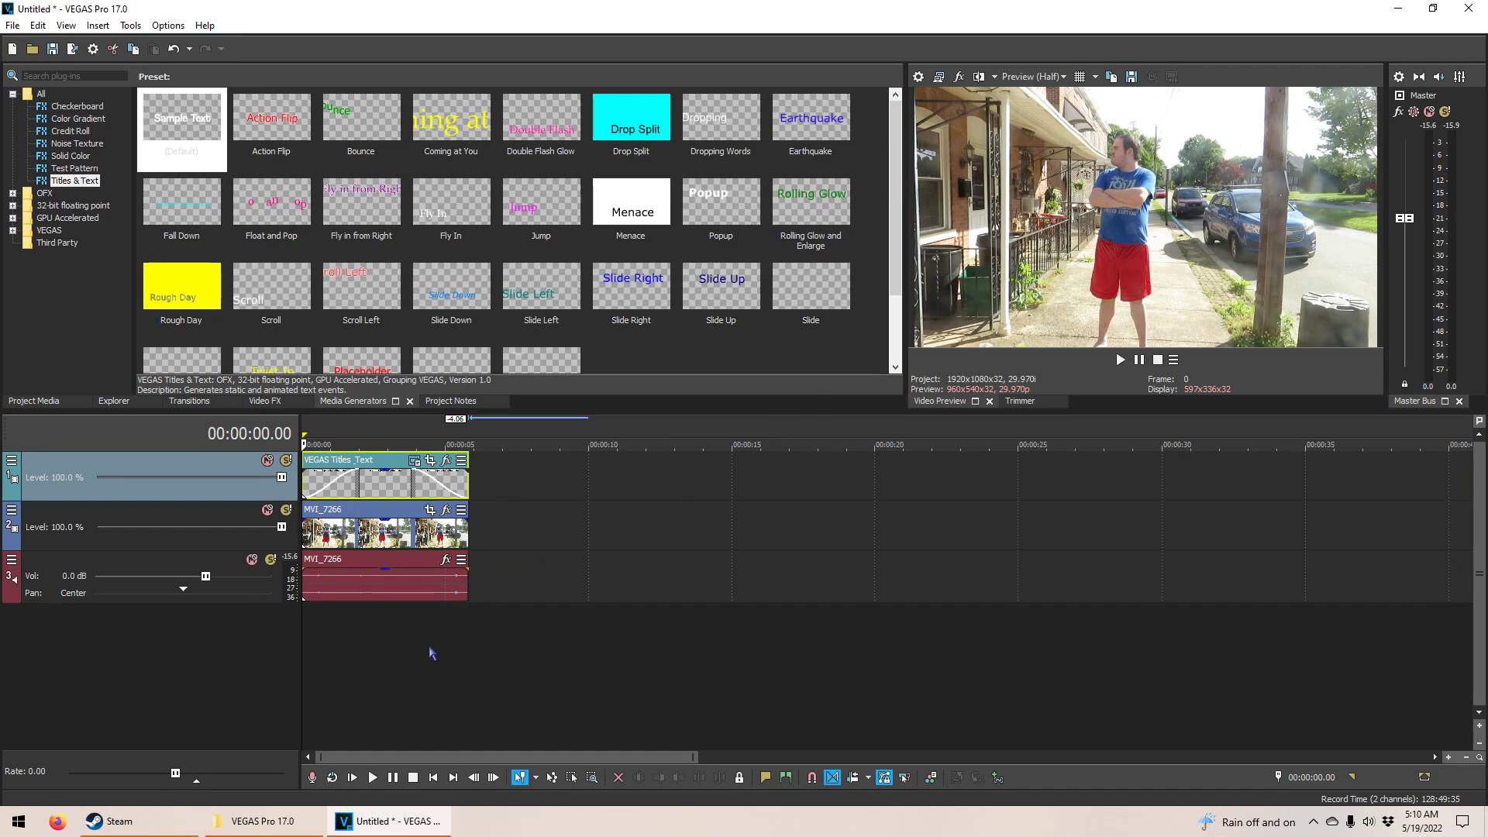
Step: Select the time range from 00:00:00.00 to 00:00:05.23 covering all events, and save the project as "Standing Like A Statue" in Documents
{"action": "left_click", "coordinate": [375, 630]}
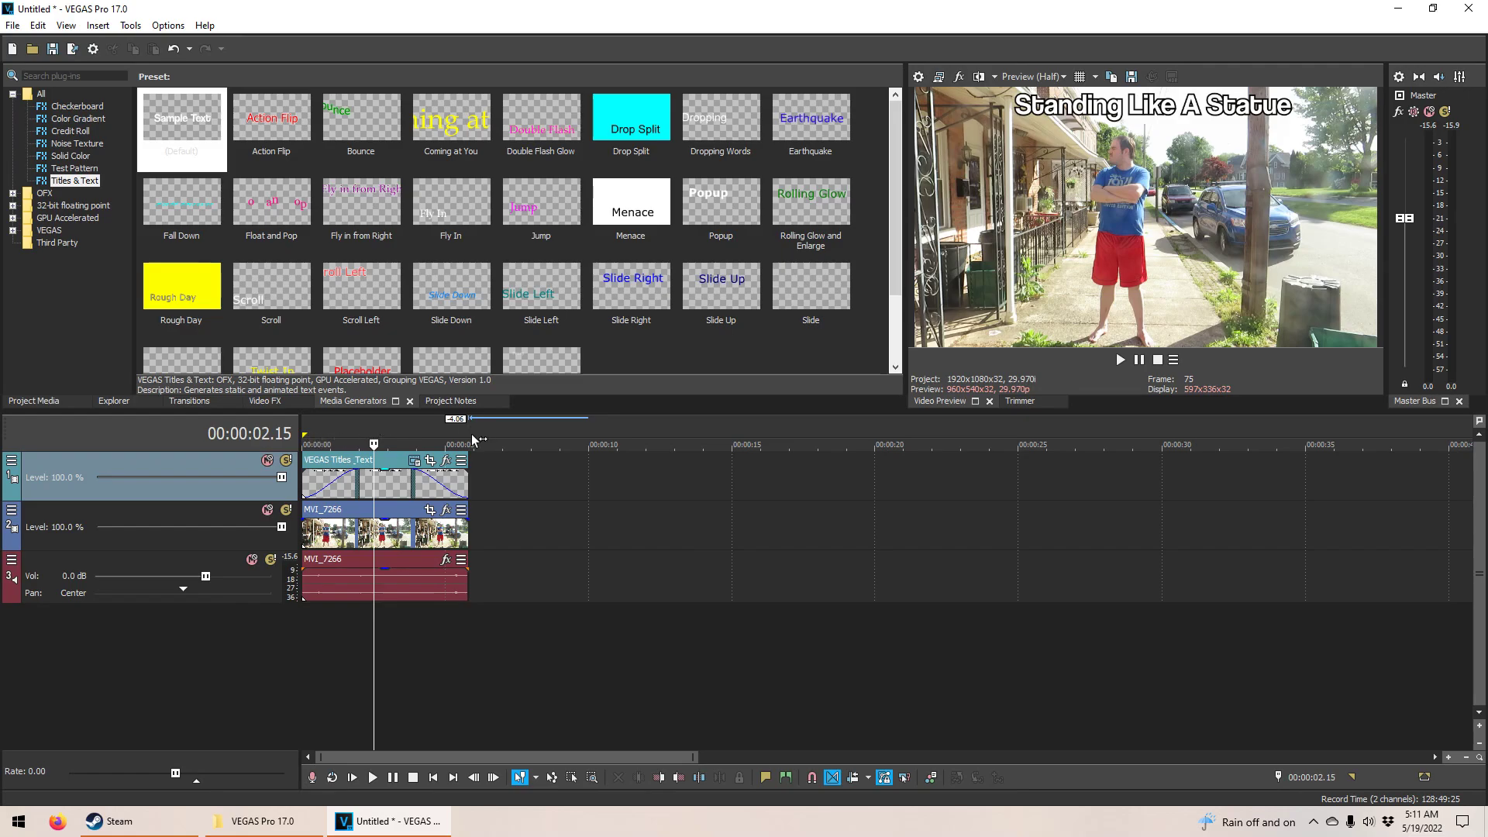
{"action": "left_click_drag", "start_coordinate": [471, 434], "coordinate": [297, 488]}
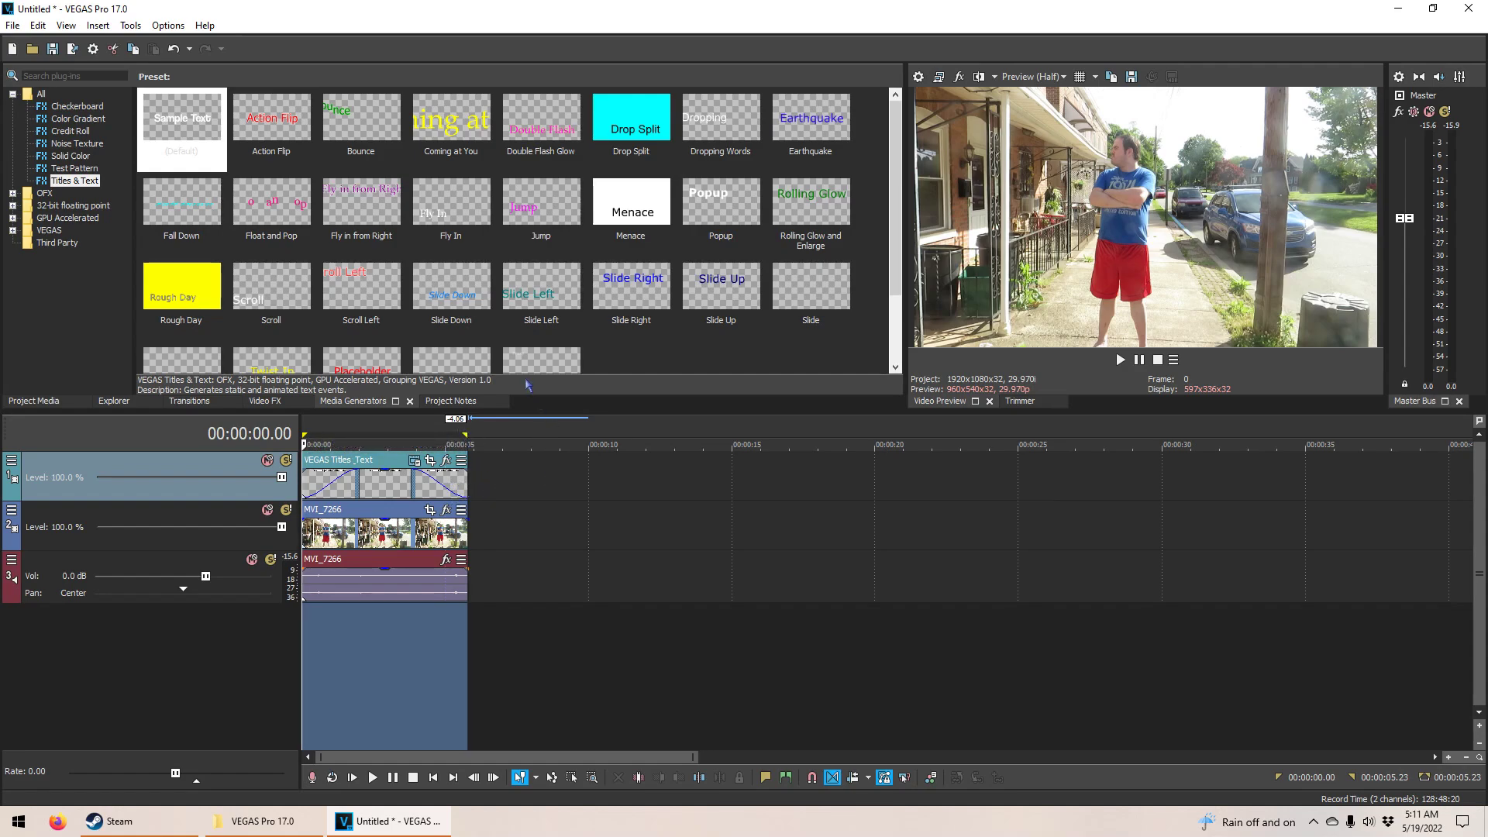
{"action": "left_click", "coordinate": [13, 26]}
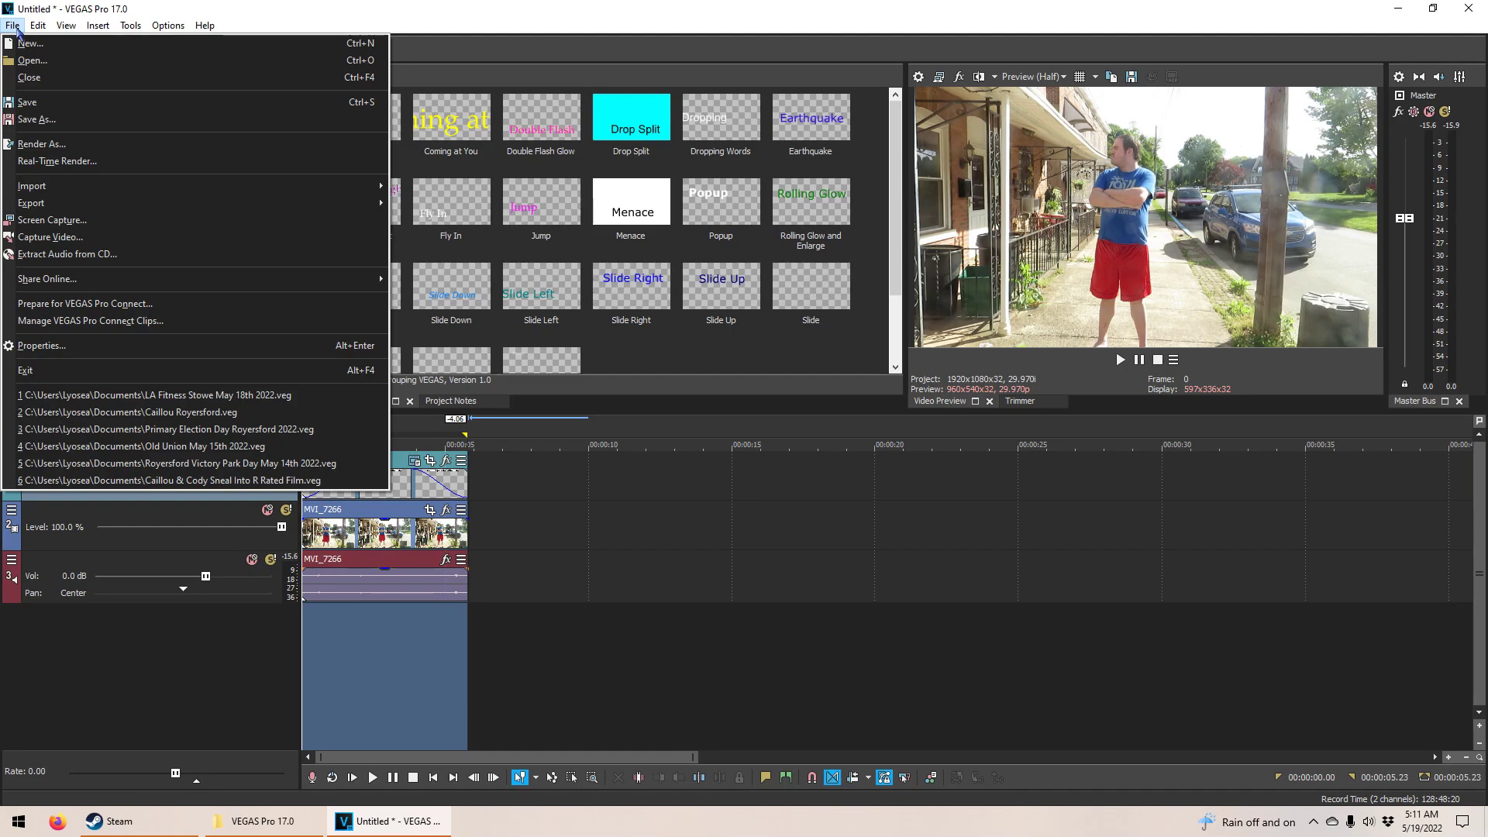
{"action": "left_click", "coordinate": [49, 124]}
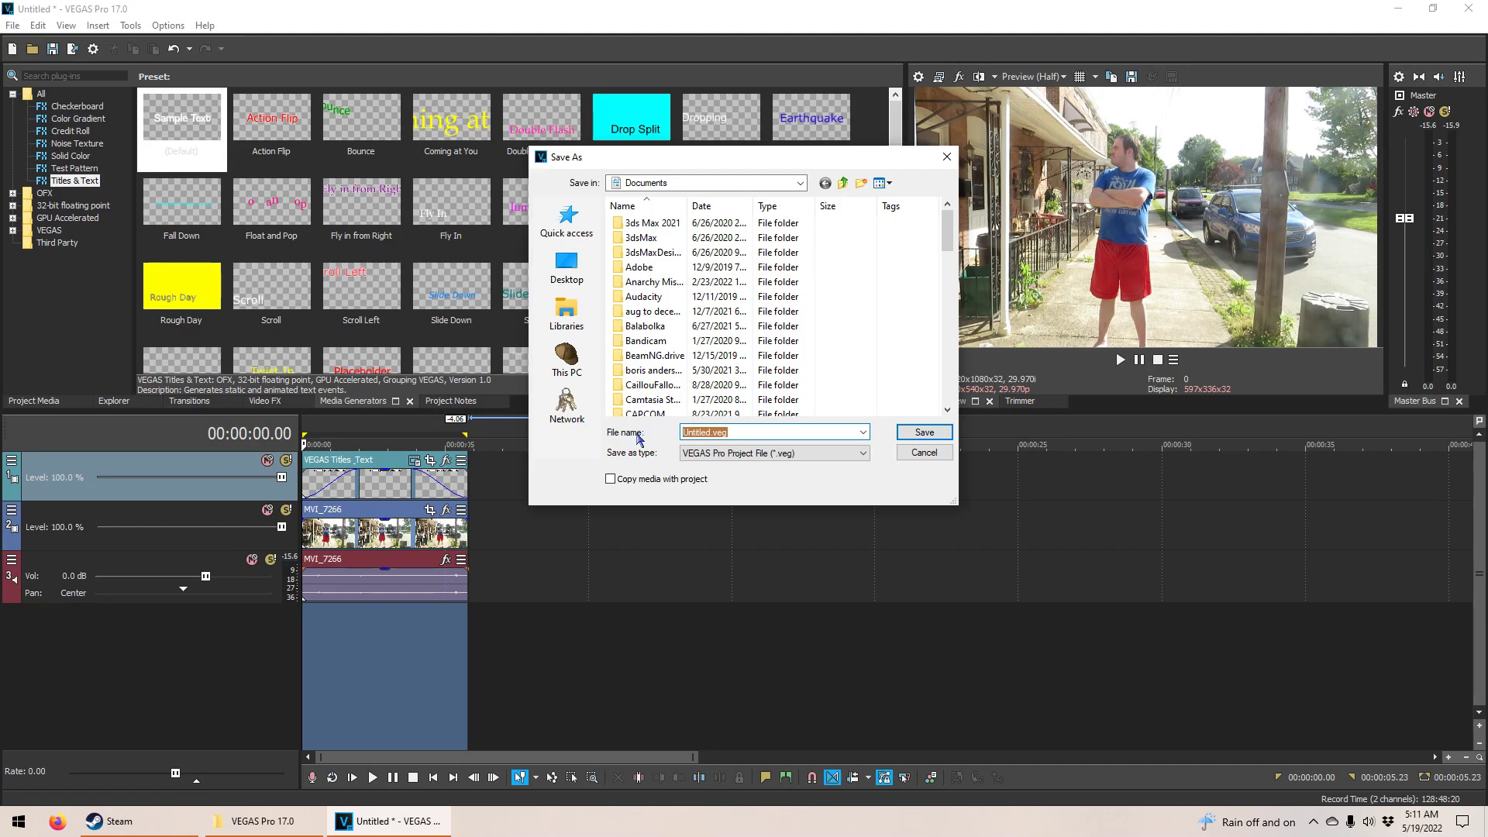
{"action": "key", "text": "BackSpace"}
{"action": "type", "text": "Standing Like A Statue"}
{"action": "left_click", "coordinate": [930, 431]}
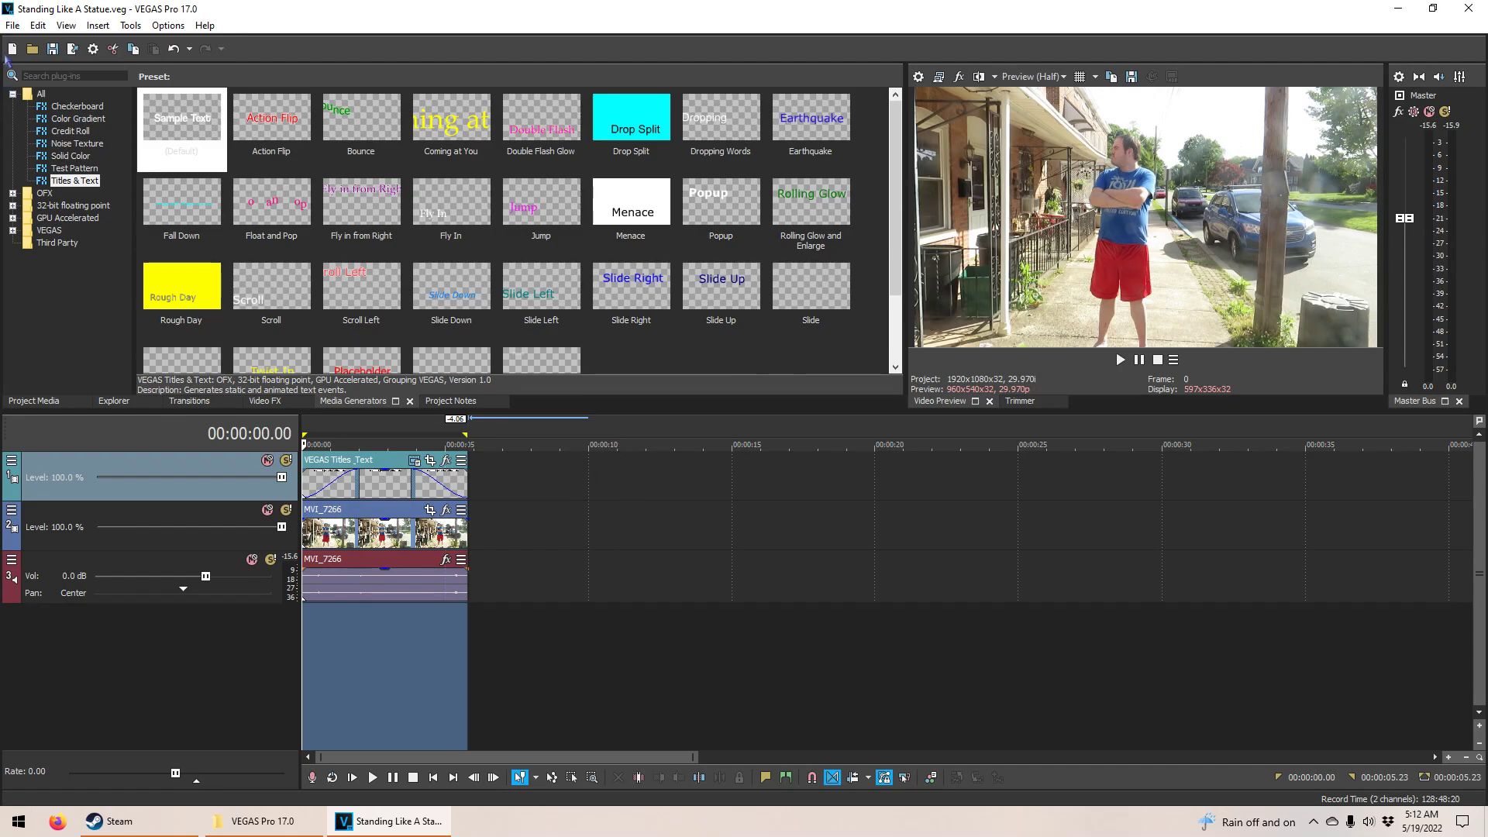
{"action": "left_click", "coordinate": [13, 24]}
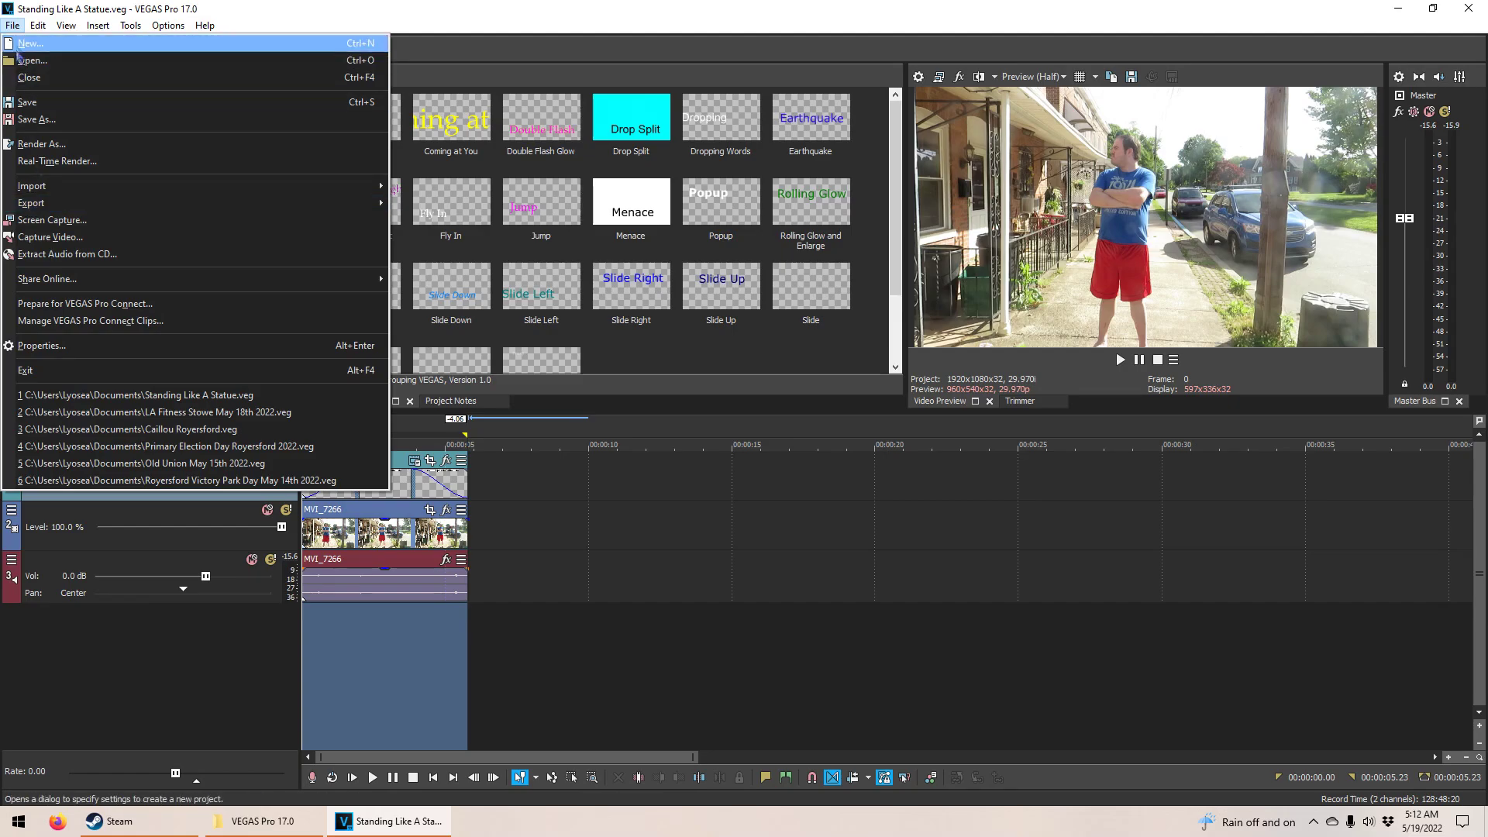
{"action": "key", "text": "Escape"}
{"action": "key", "text": "Escape"}
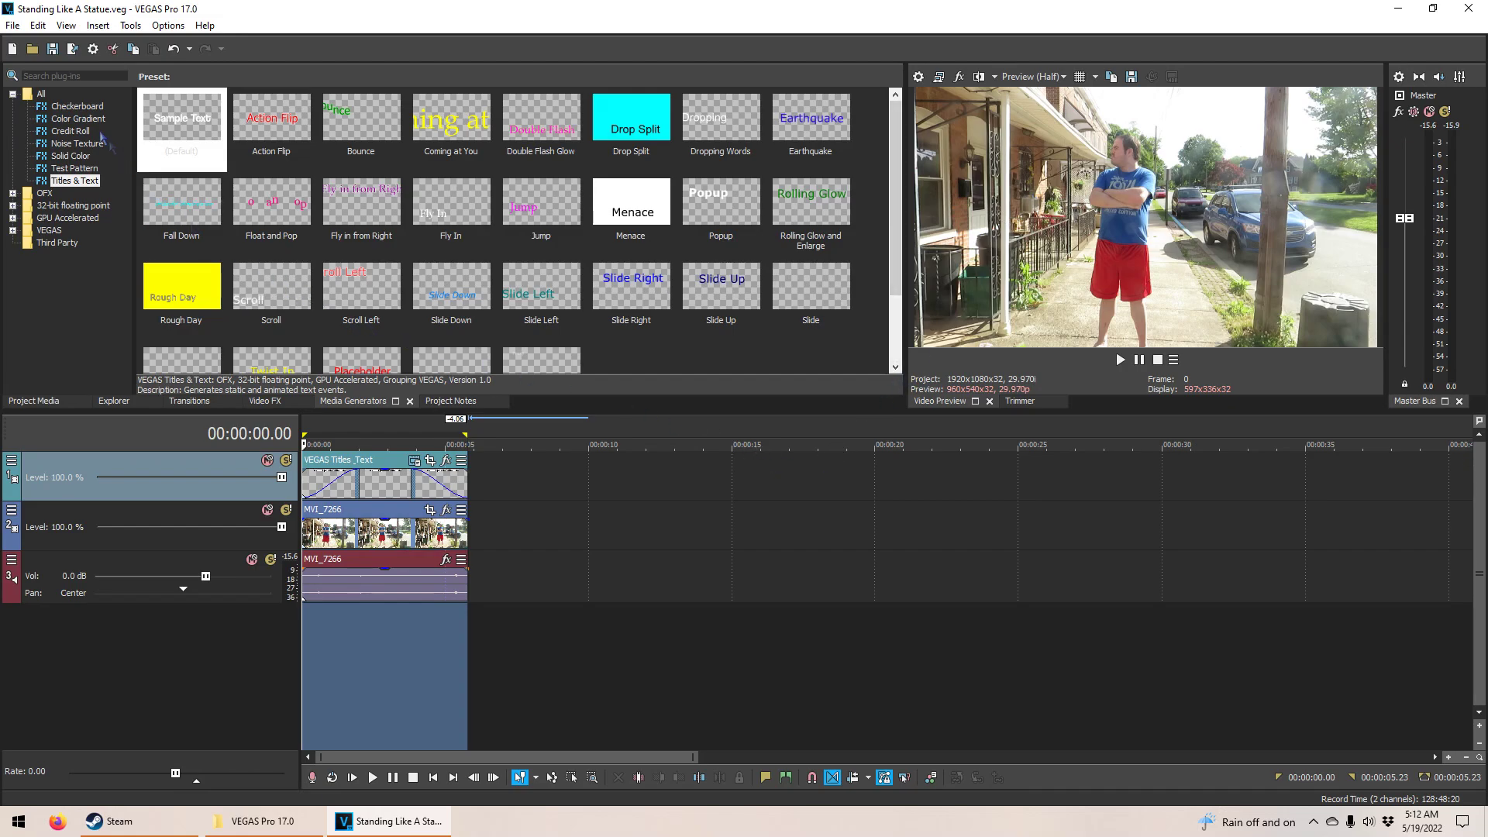
Step: Start Render As for the selected range and look through the output formats and the Sony AVC/MVC templates
{"action": "left_click", "coordinate": [13, 25]}
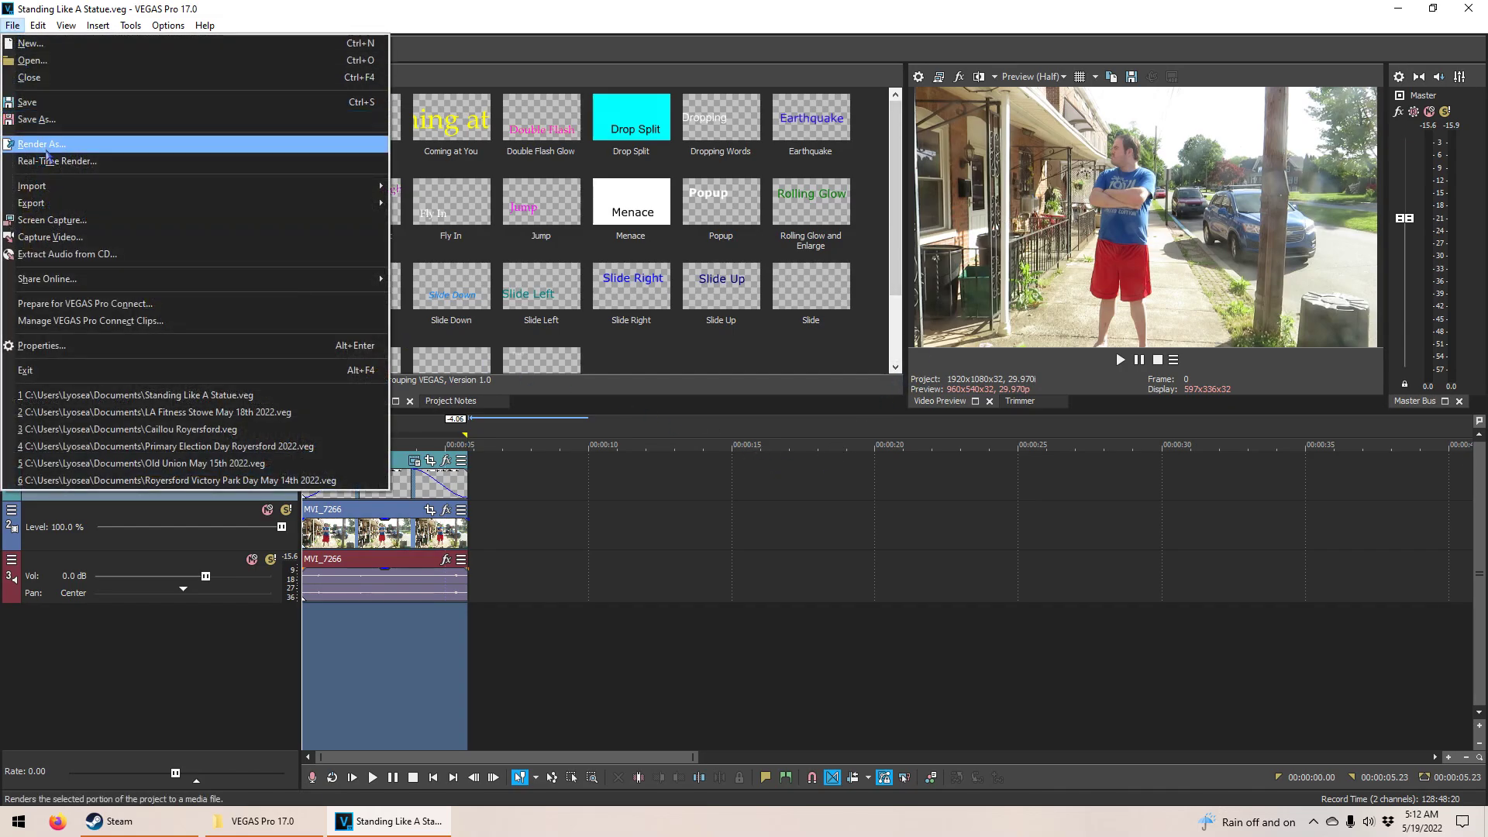
{"action": "left_click", "coordinate": [78, 143]}
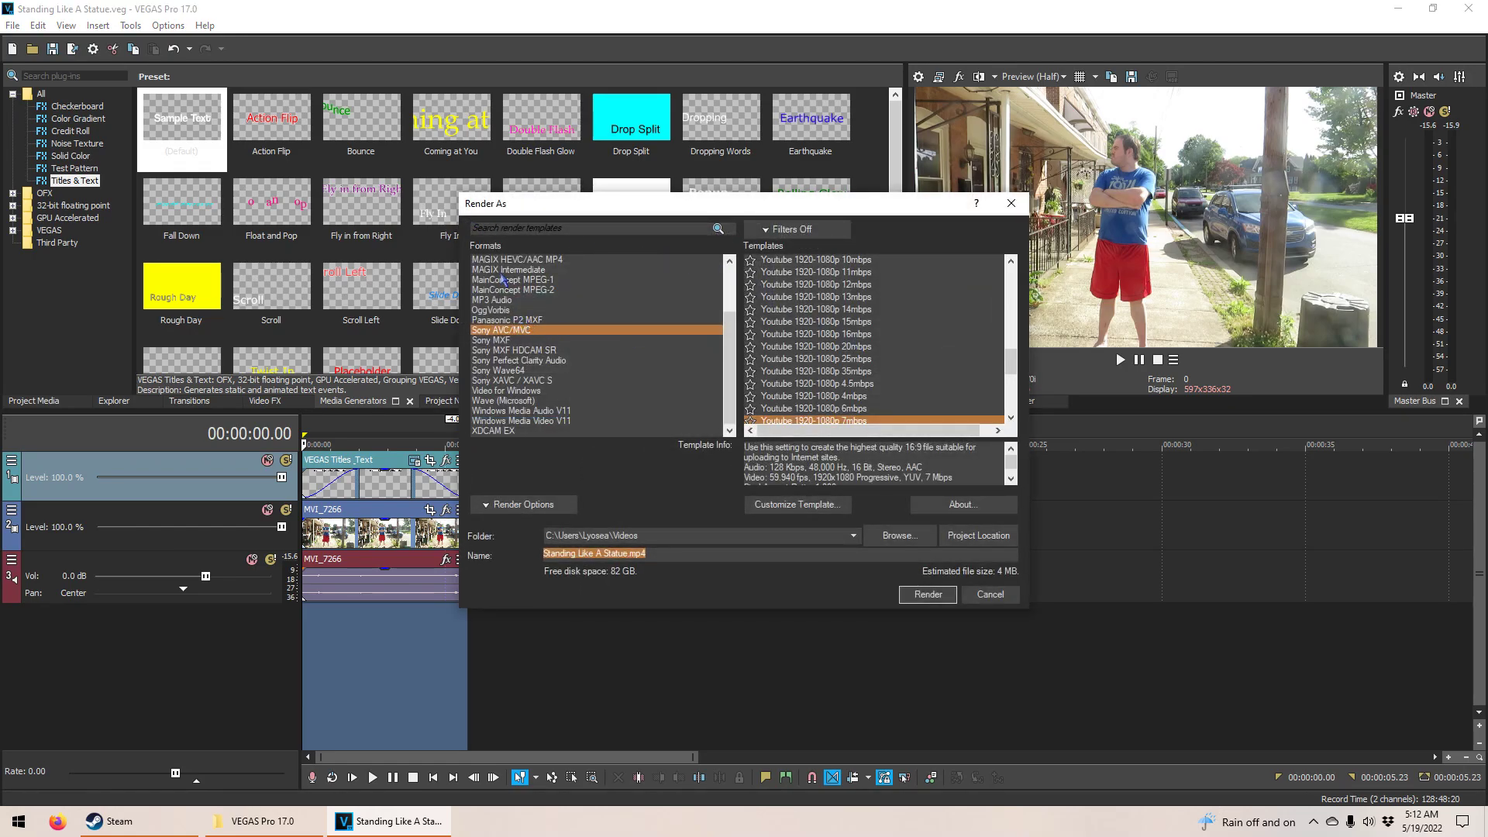
{"action": "scroll", "coordinate": [531, 347], "scroll_direction": "up", "scroll_amount": 3}
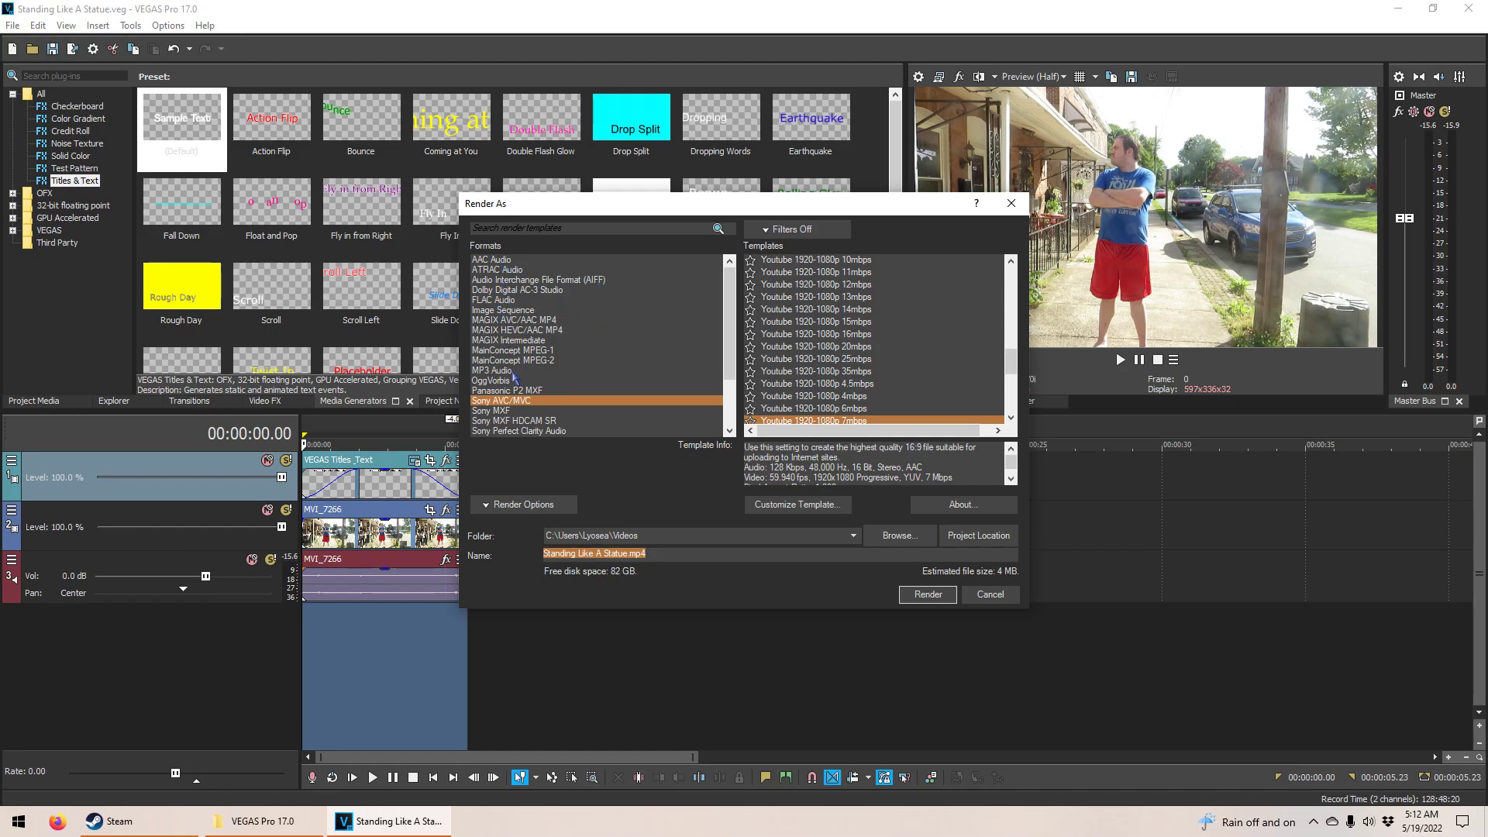
{"action": "scroll", "coordinate": [513, 377], "scroll_direction": "down", "scroll_amount": 3}
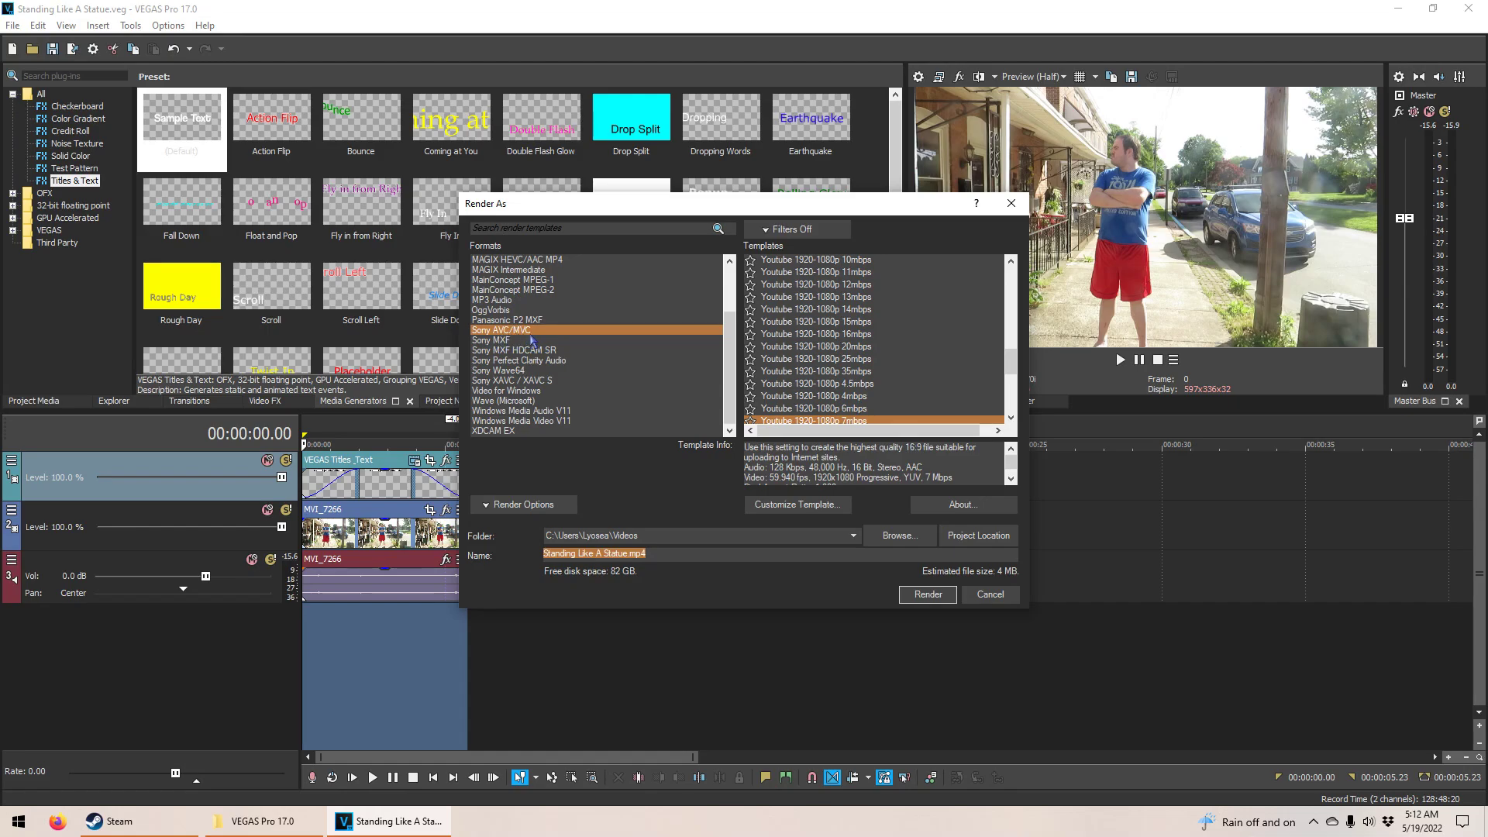
{"action": "scroll", "coordinate": [858, 351], "scroll_direction": "down", "scroll_amount": 1}
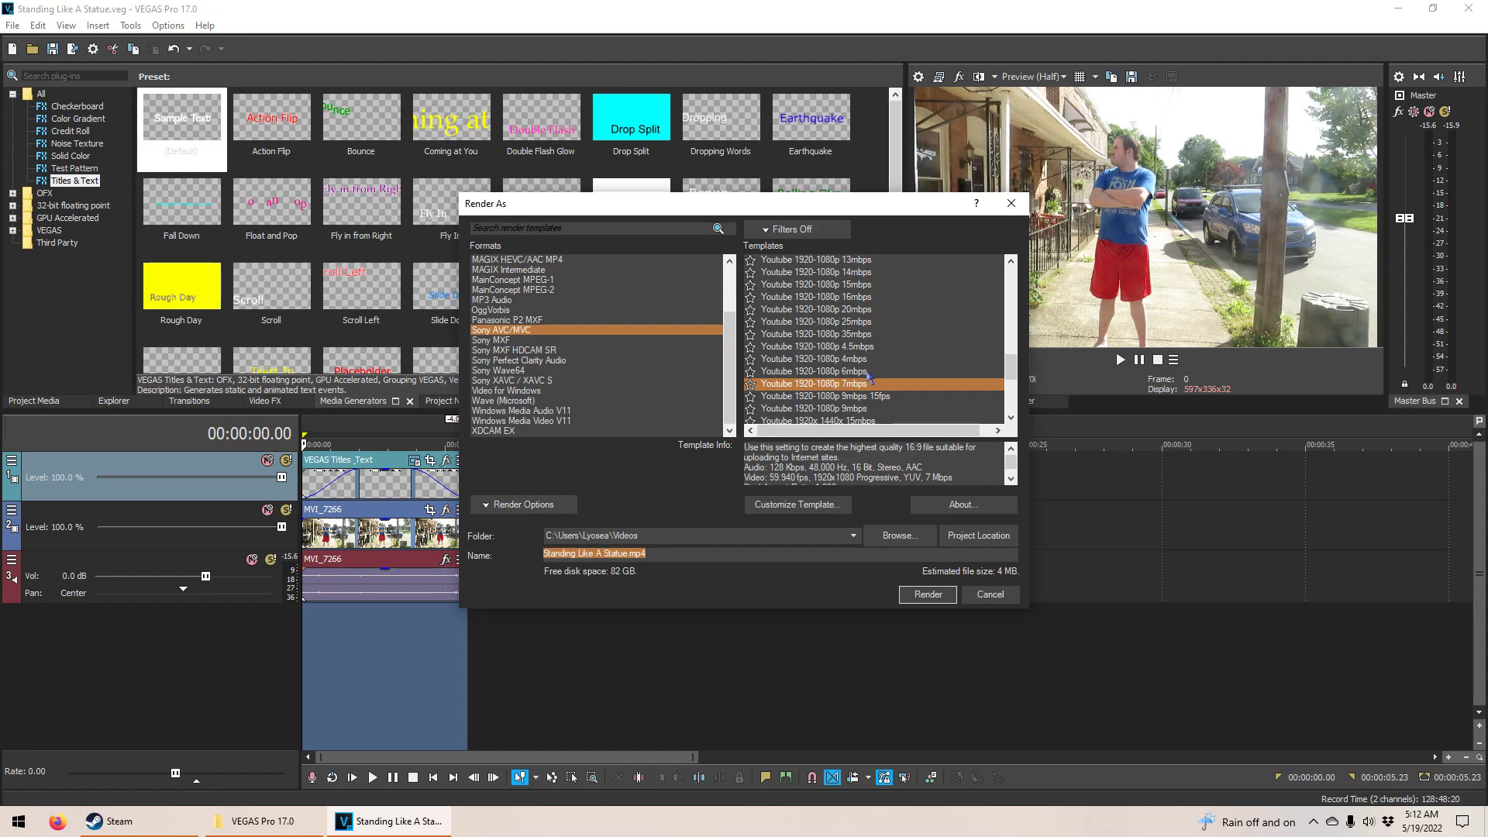
{"action": "scroll", "coordinate": [861, 333], "scroll_direction": "down", "scroll_amount": 1}
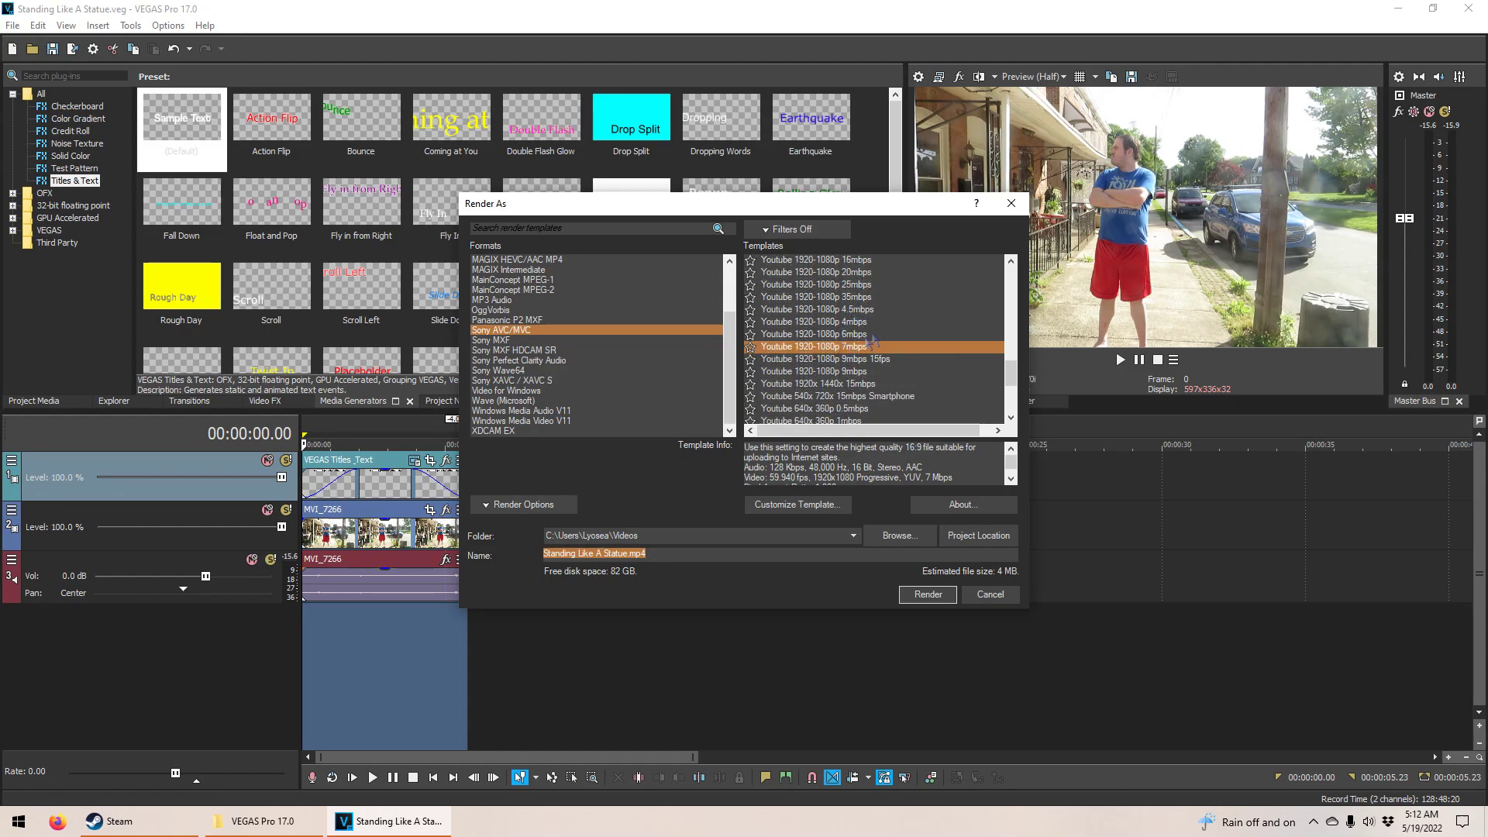
{"action": "scroll", "coordinate": [859, 372], "scroll_direction": "down", "scroll_amount": 2}
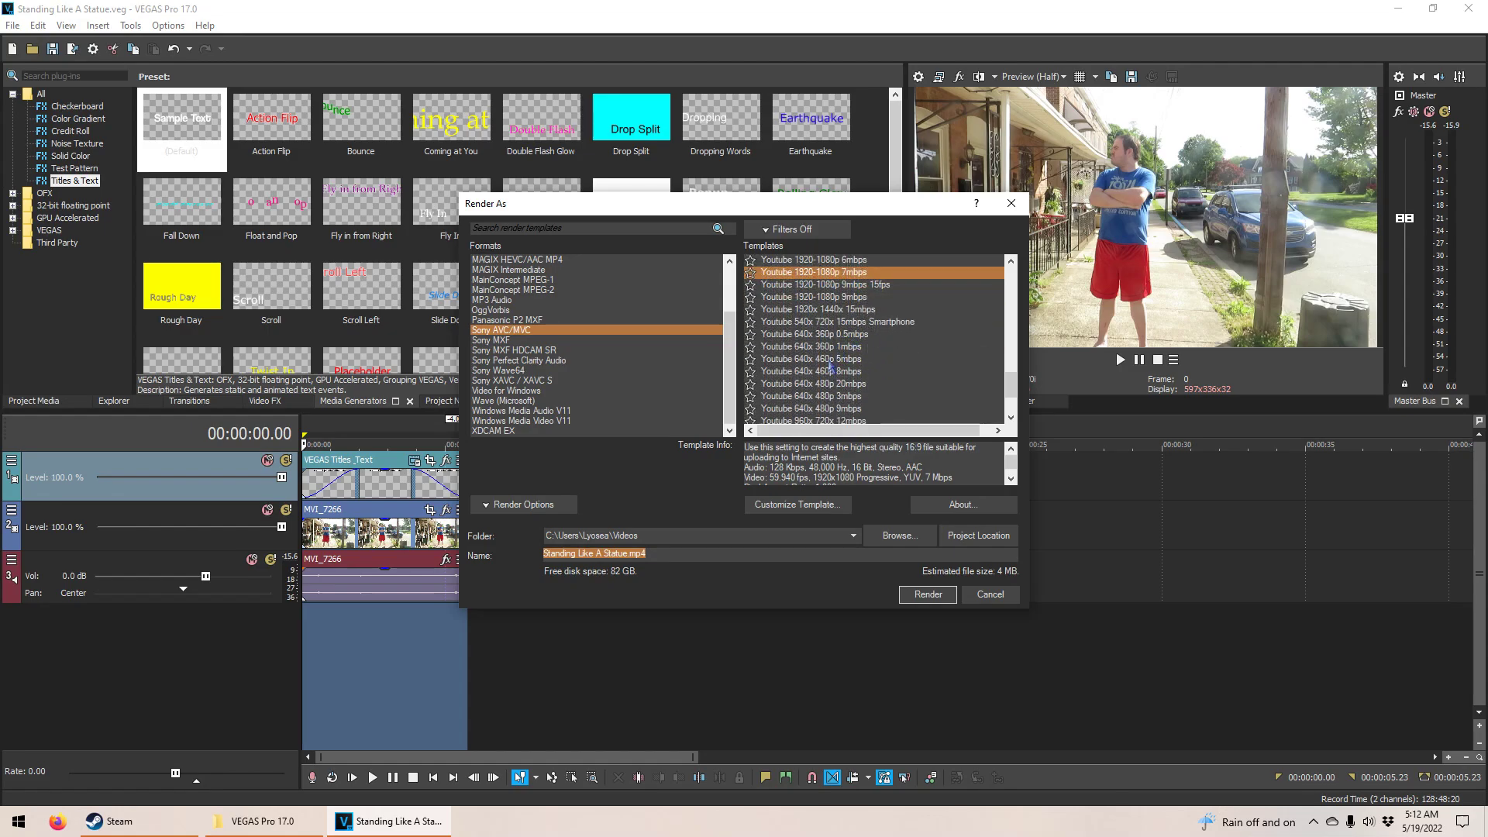
{"action": "scroll", "coordinate": [851, 372], "scroll_direction": "up", "scroll_amount": 3}
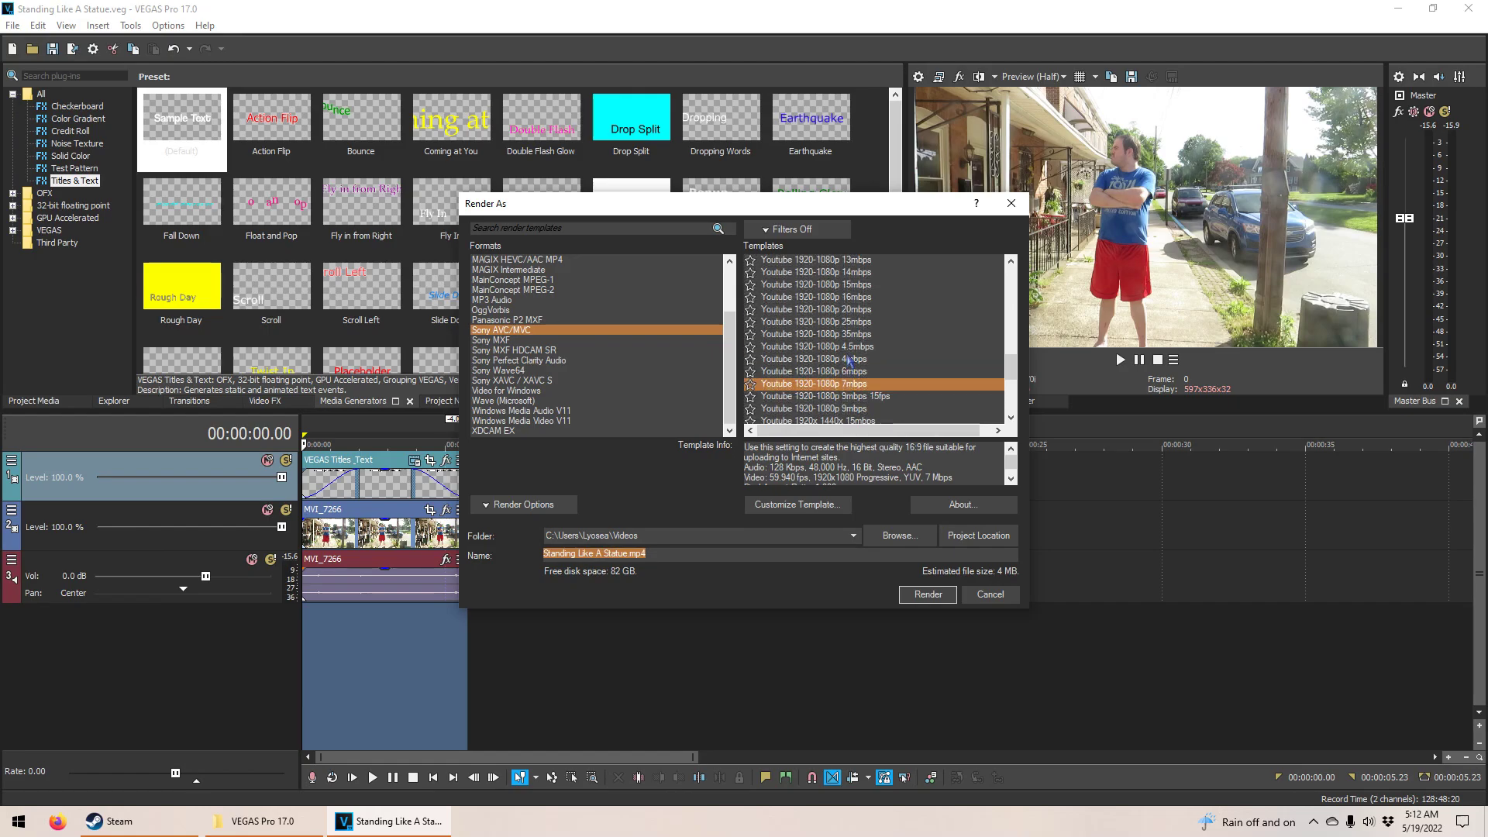
Step: Compare the Youtube 1920-1080p templates, including 4mbps and 20mbps, and choose Youtube 1920-1080p 9mbps
{"action": "left_click", "coordinate": [855, 362]}
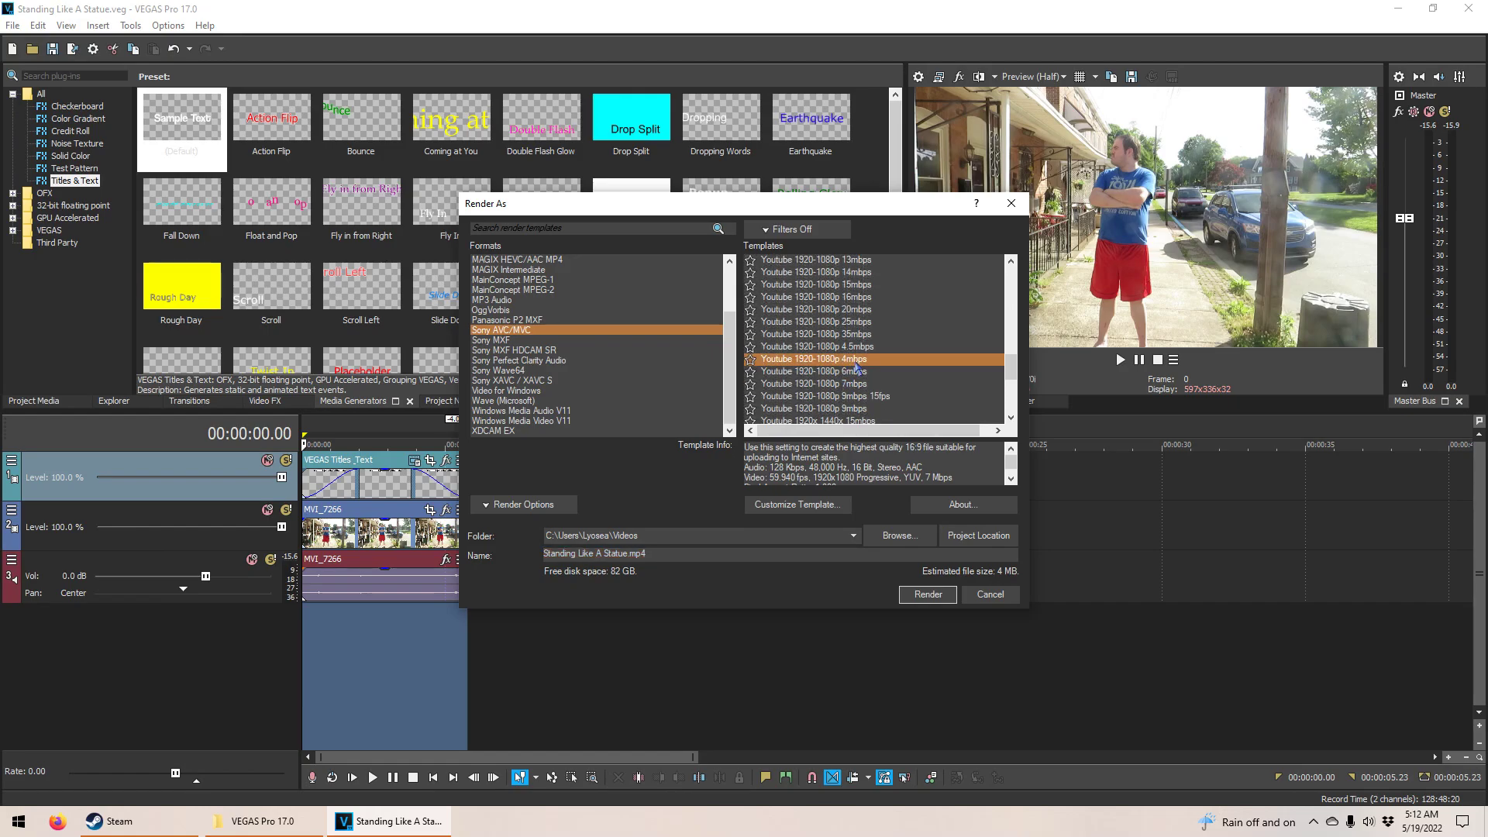
{"action": "left_click", "coordinate": [862, 334]}
{"action": "left_click", "coordinate": [859, 312]}
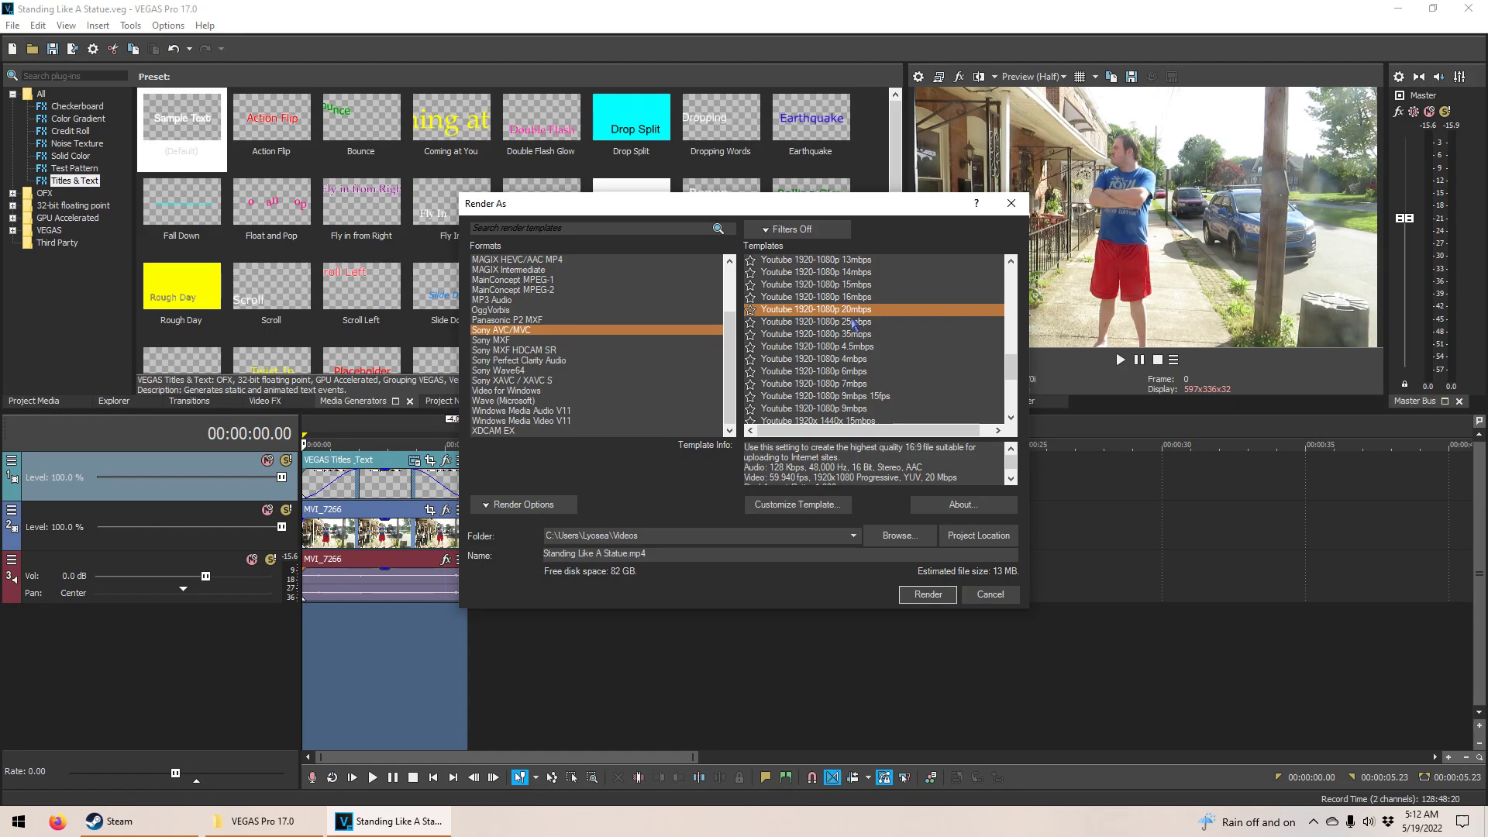
{"action": "left_click", "coordinate": [850, 409]}
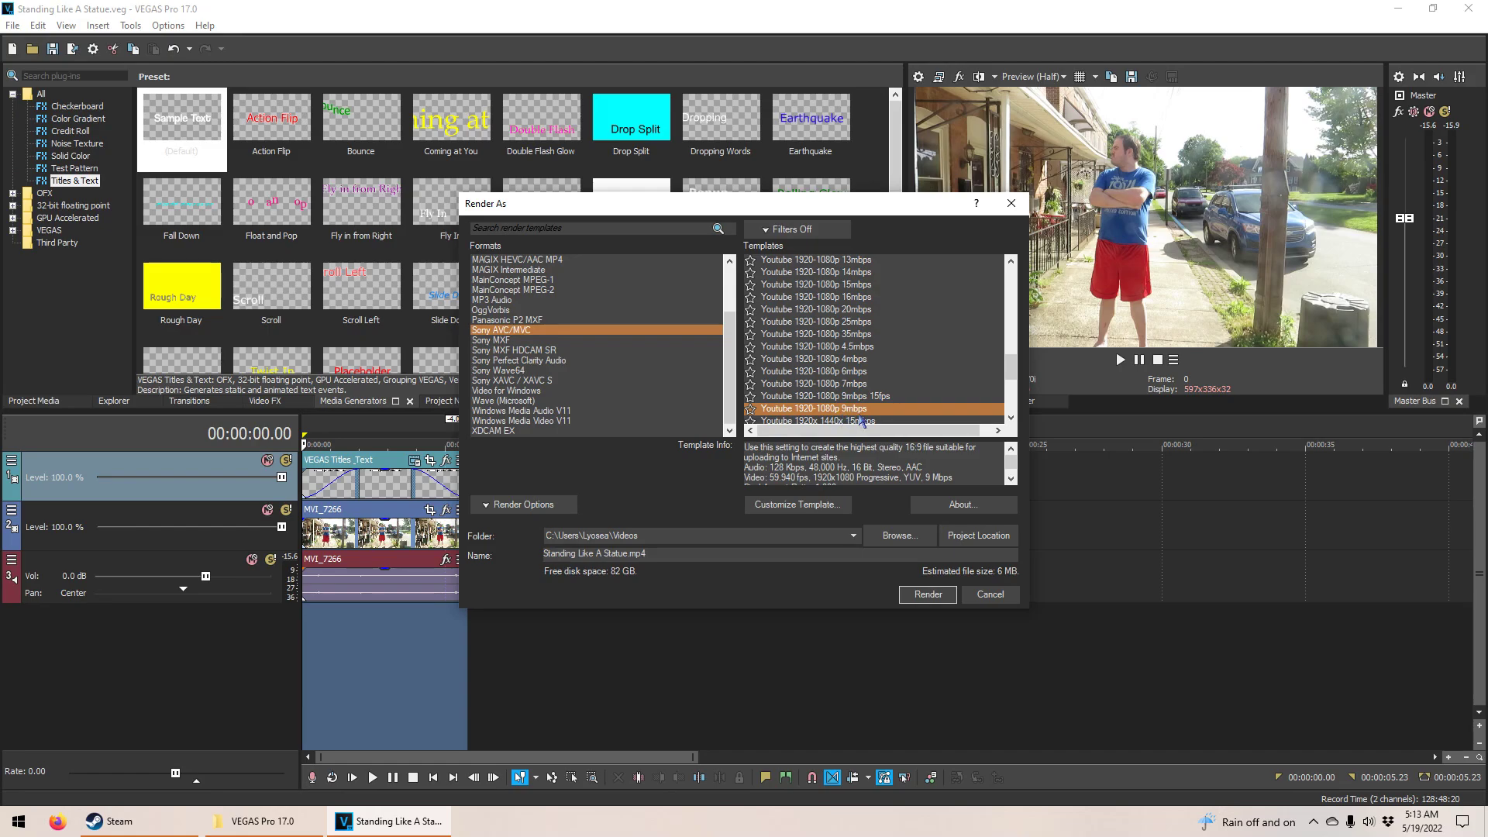
{"action": "left_click", "coordinate": [827, 509]}
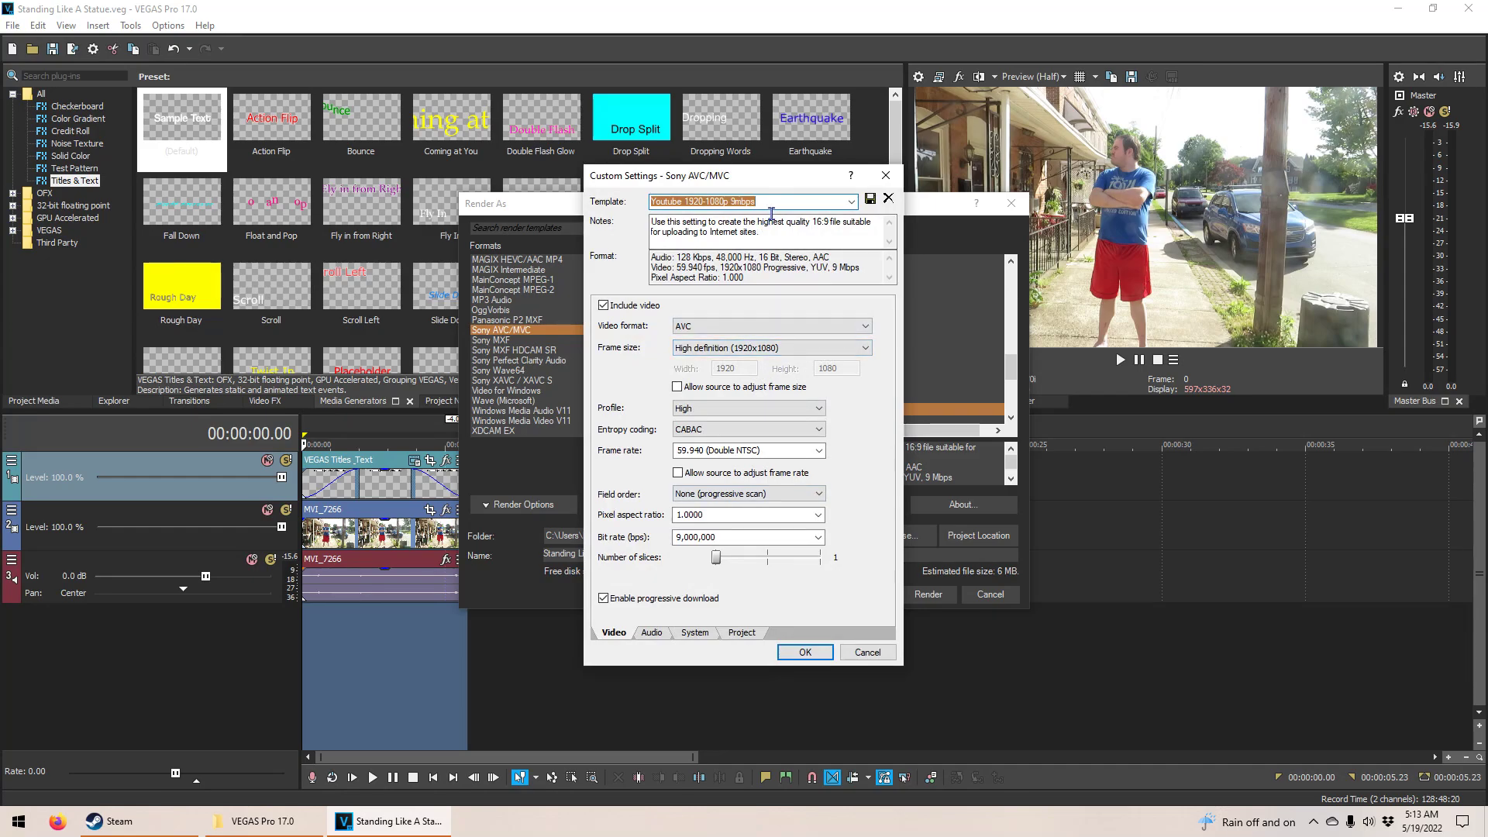
{"action": "left_click", "coordinate": [735, 203]}
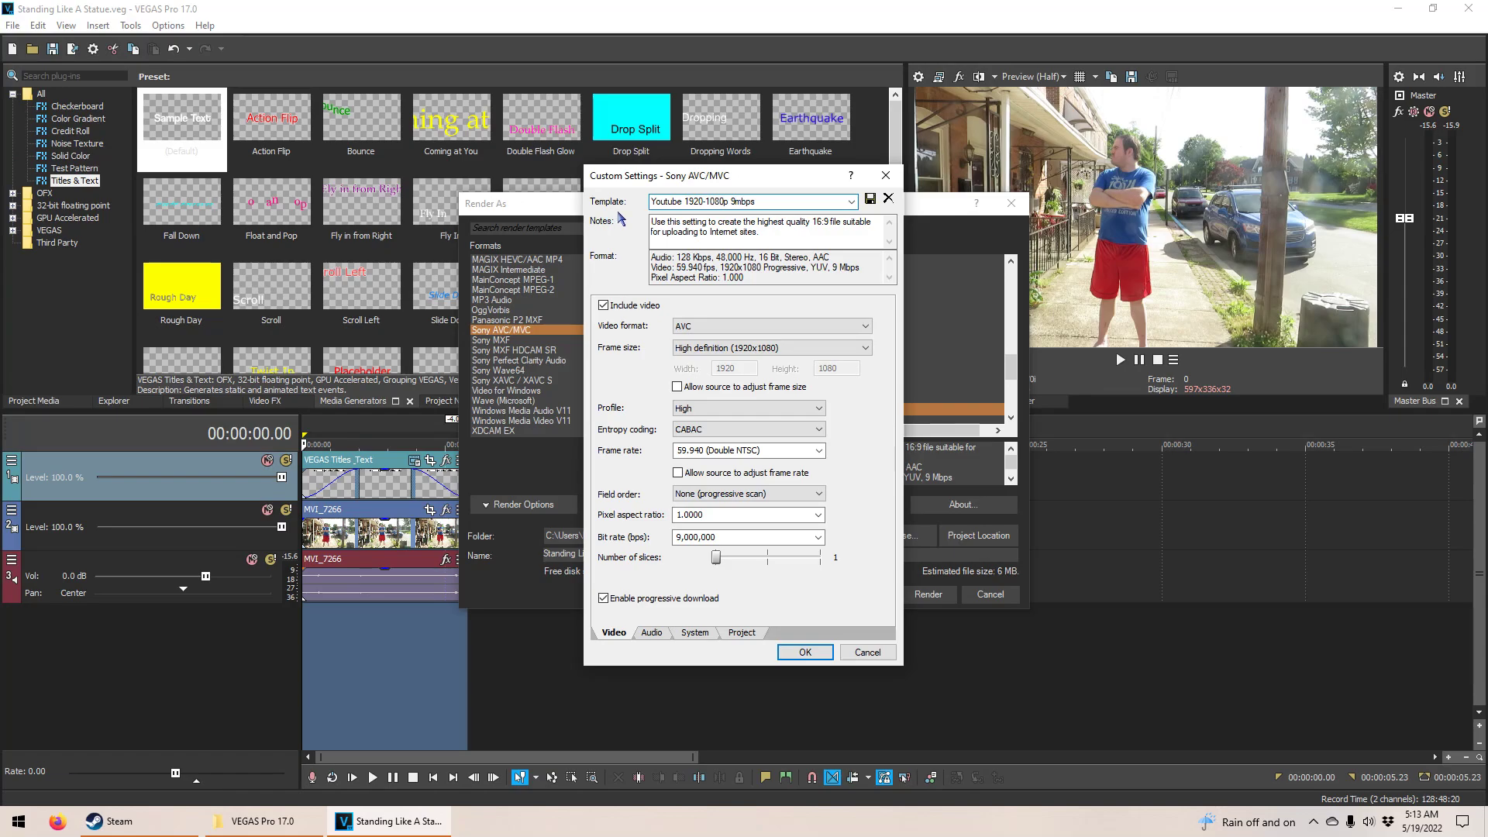
{"action": "left_click", "coordinate": [886, 175]}
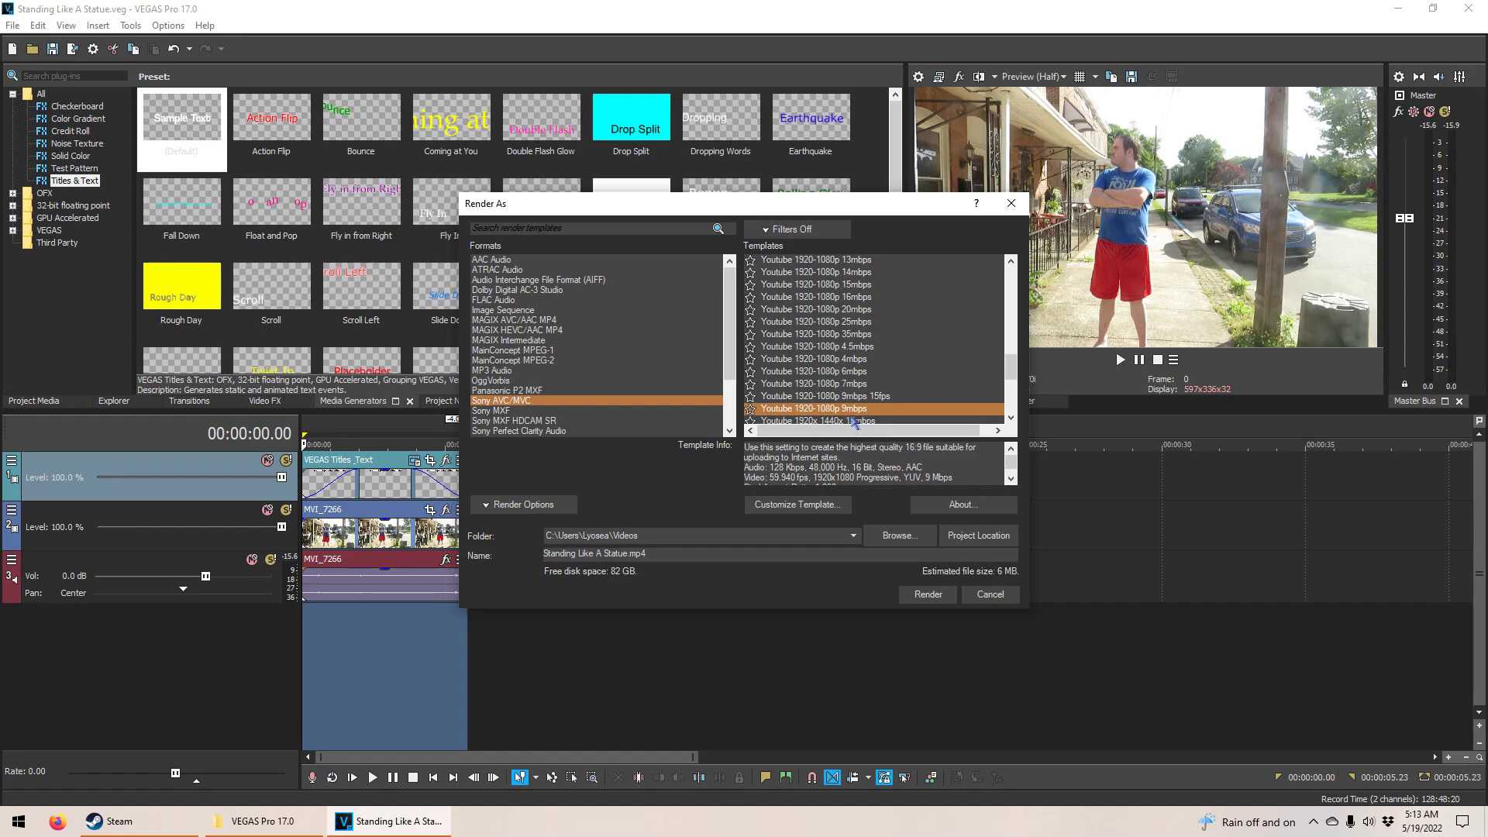
Step: Customize the chosen template, renaming it "Youtube 1920-1080p 18mbps" and setting its video bit rate to 18,000,000 bps
{"action": "left_click", "coordinate": [834, 509]}
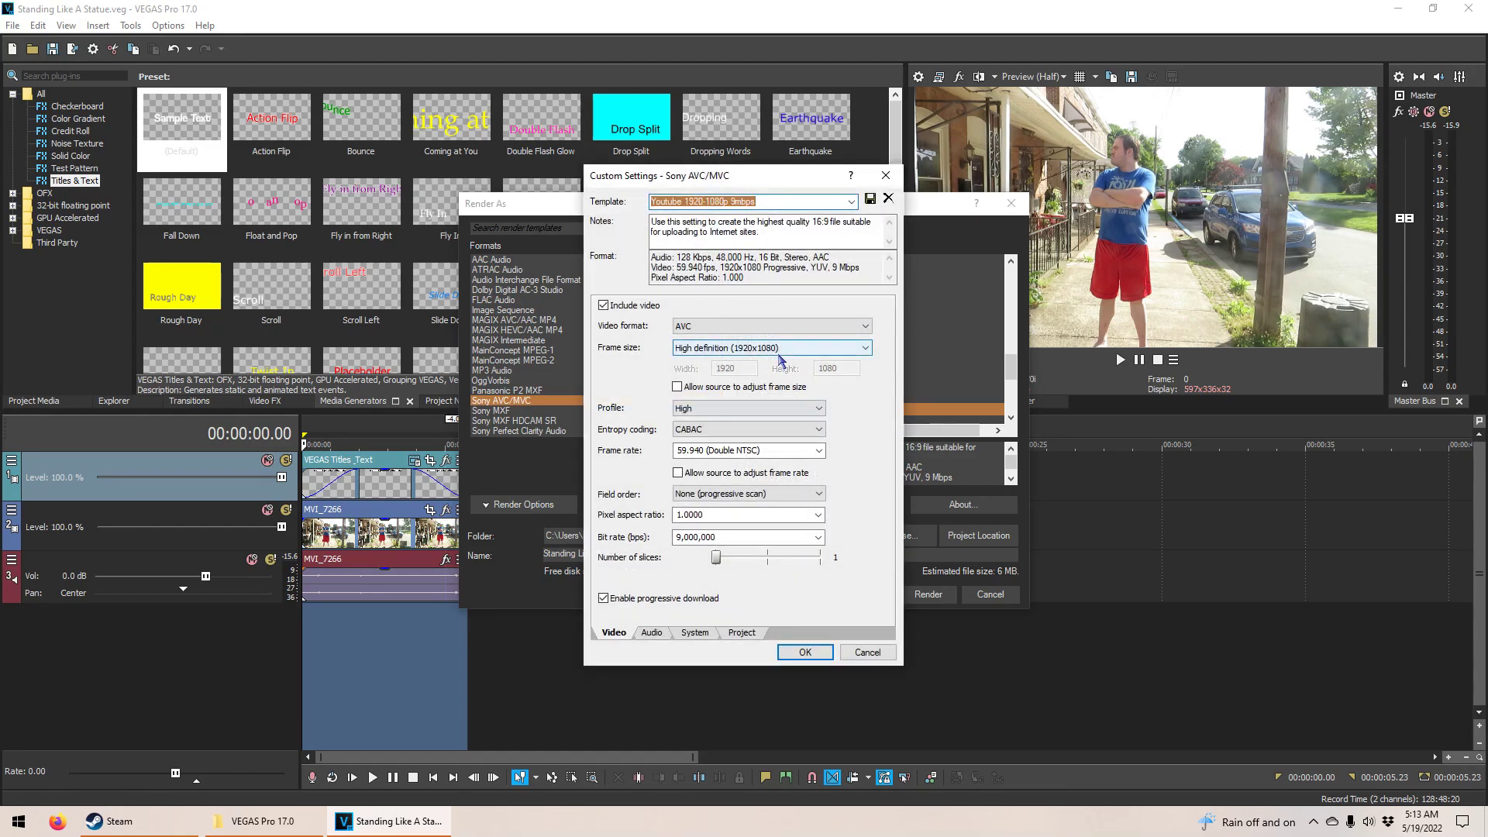
{"action": "left_click", "coordinate": [768, 206]}
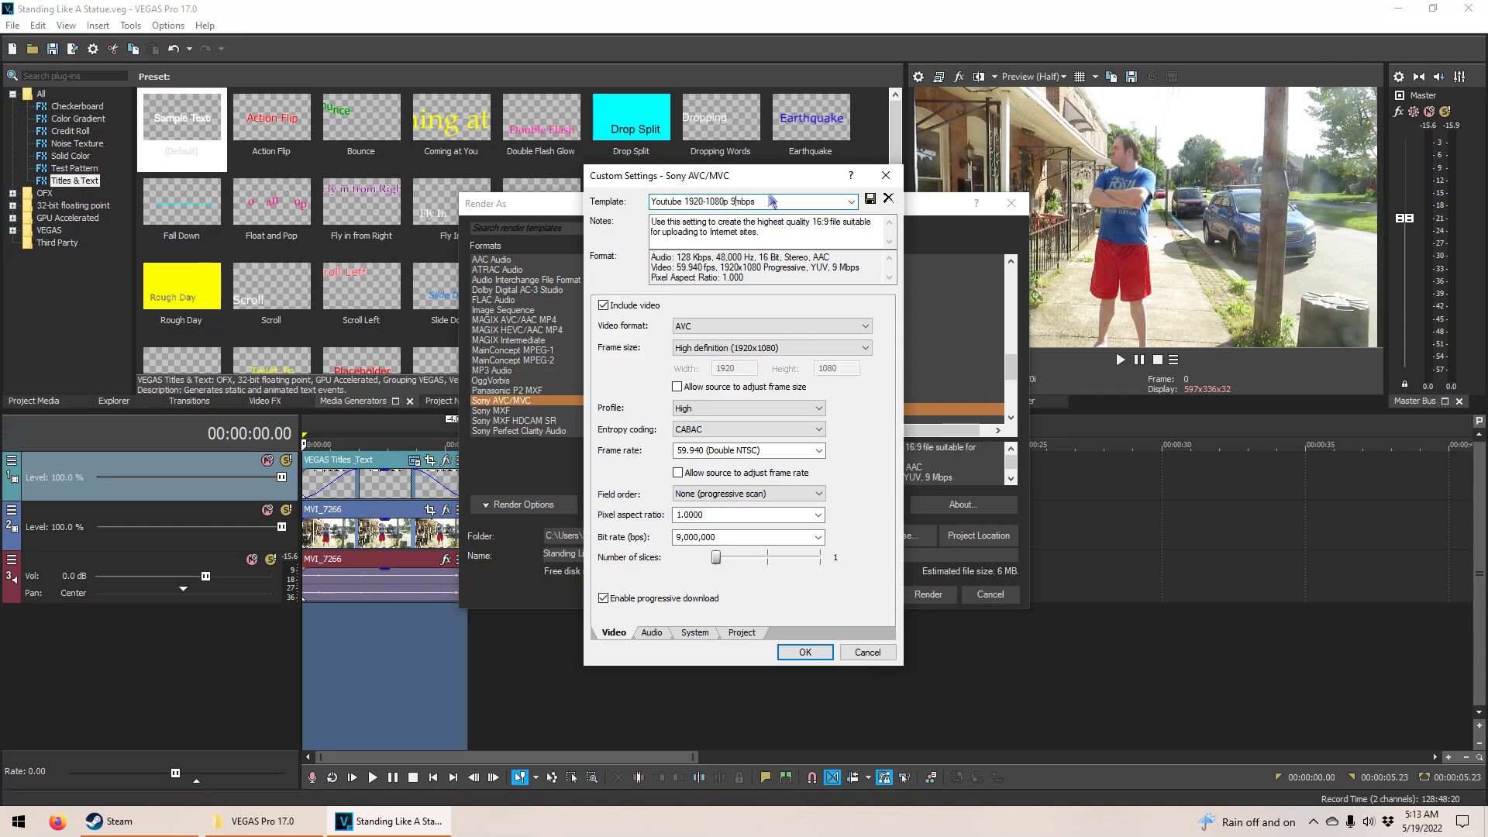
{"action": "type", "text": "128"}
{"action": "left_click", "coordinate": [677, 538]}
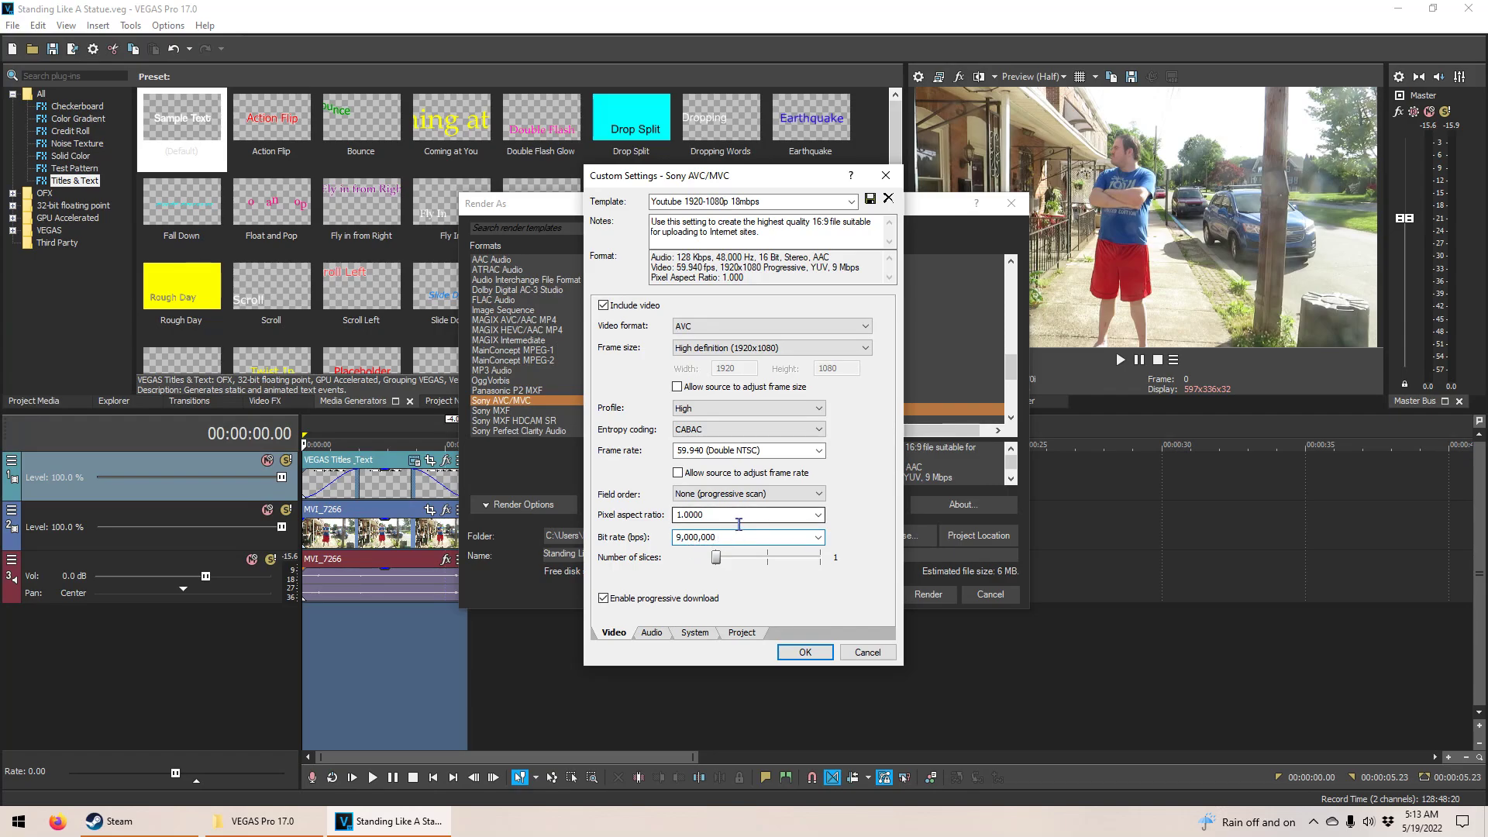
{"action": "type", "text": "18"}
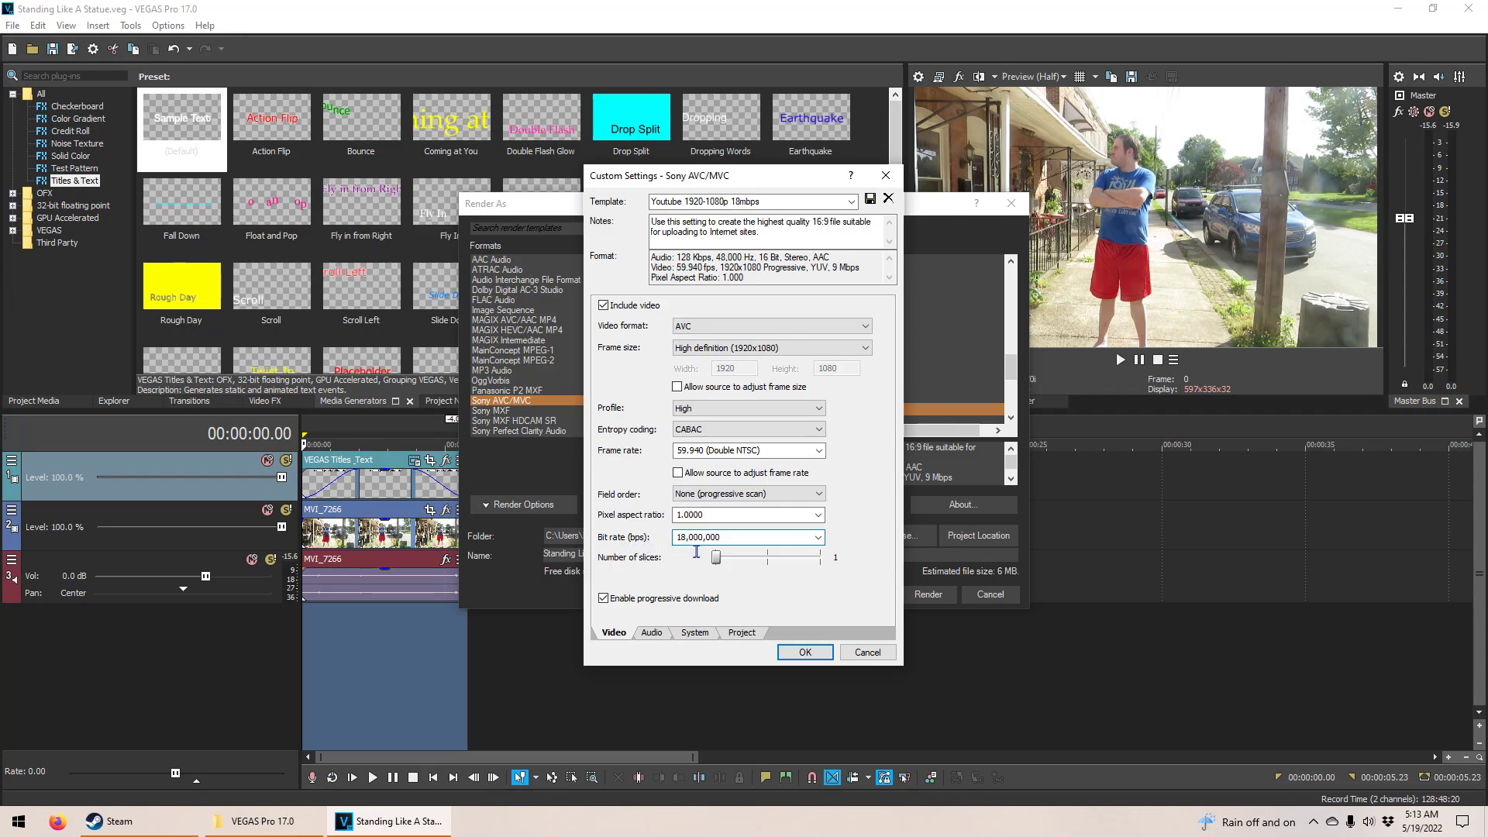
Step: Review the frame rate options offered for the custom template, including 29.970 (NTSC) and 59.940 (Double NTSC)
{"action": "left_click", "coordinate": [819, 450]}
{"action": "left_click", "coordinate": [819, 451]}
{"action": "left_click", "coordinate": [819, 450]}
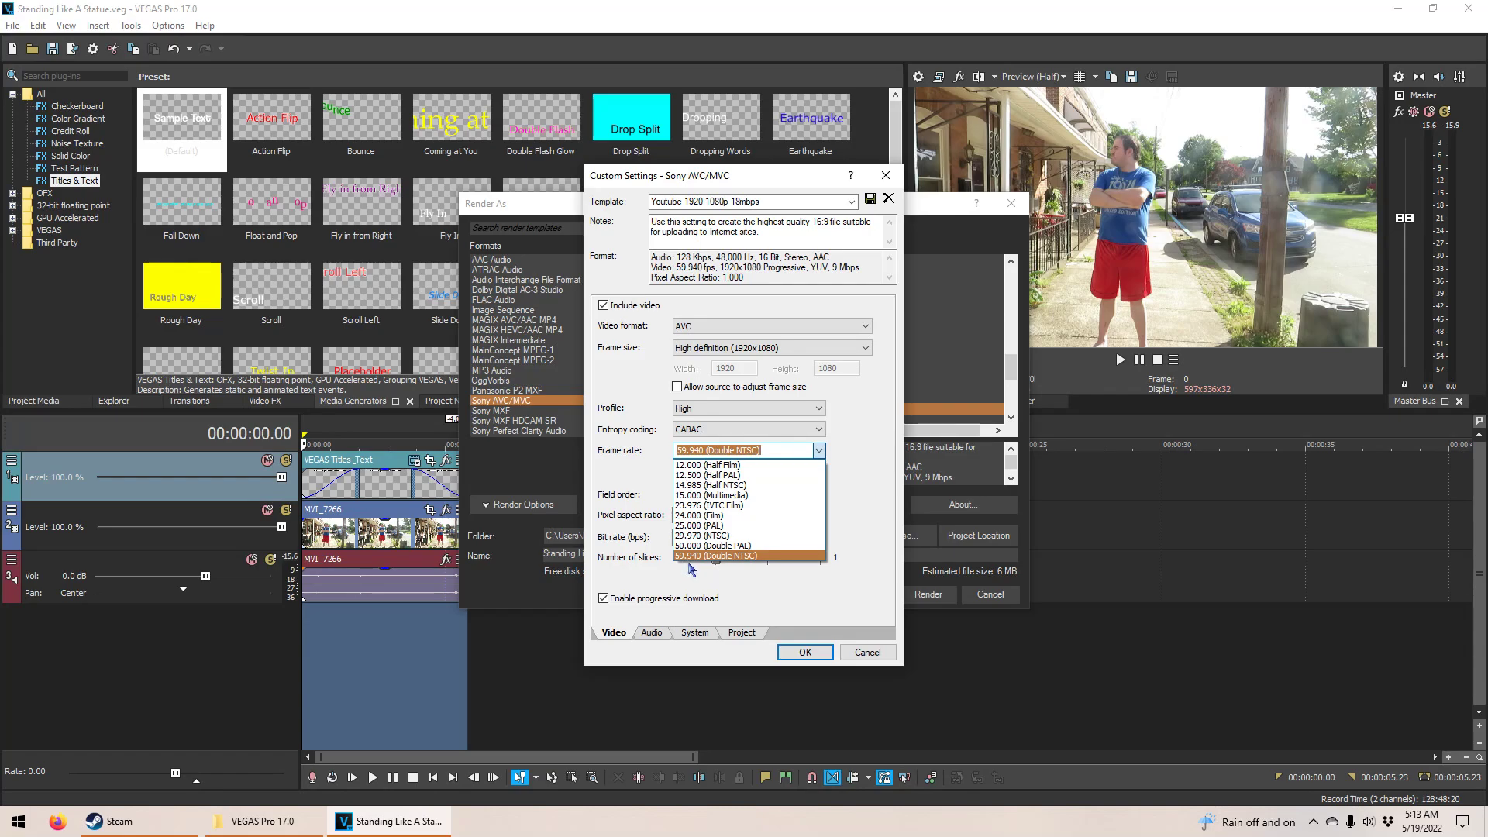
{"action": "left_click", "coordinate": [820, 452]}
{"action": "left_click", "coordinate": [820, 452]}
{"action": "key", "text": "Up"}
{"action": "key", "text": "Up"}
{"action": "key", "text": "Up"}
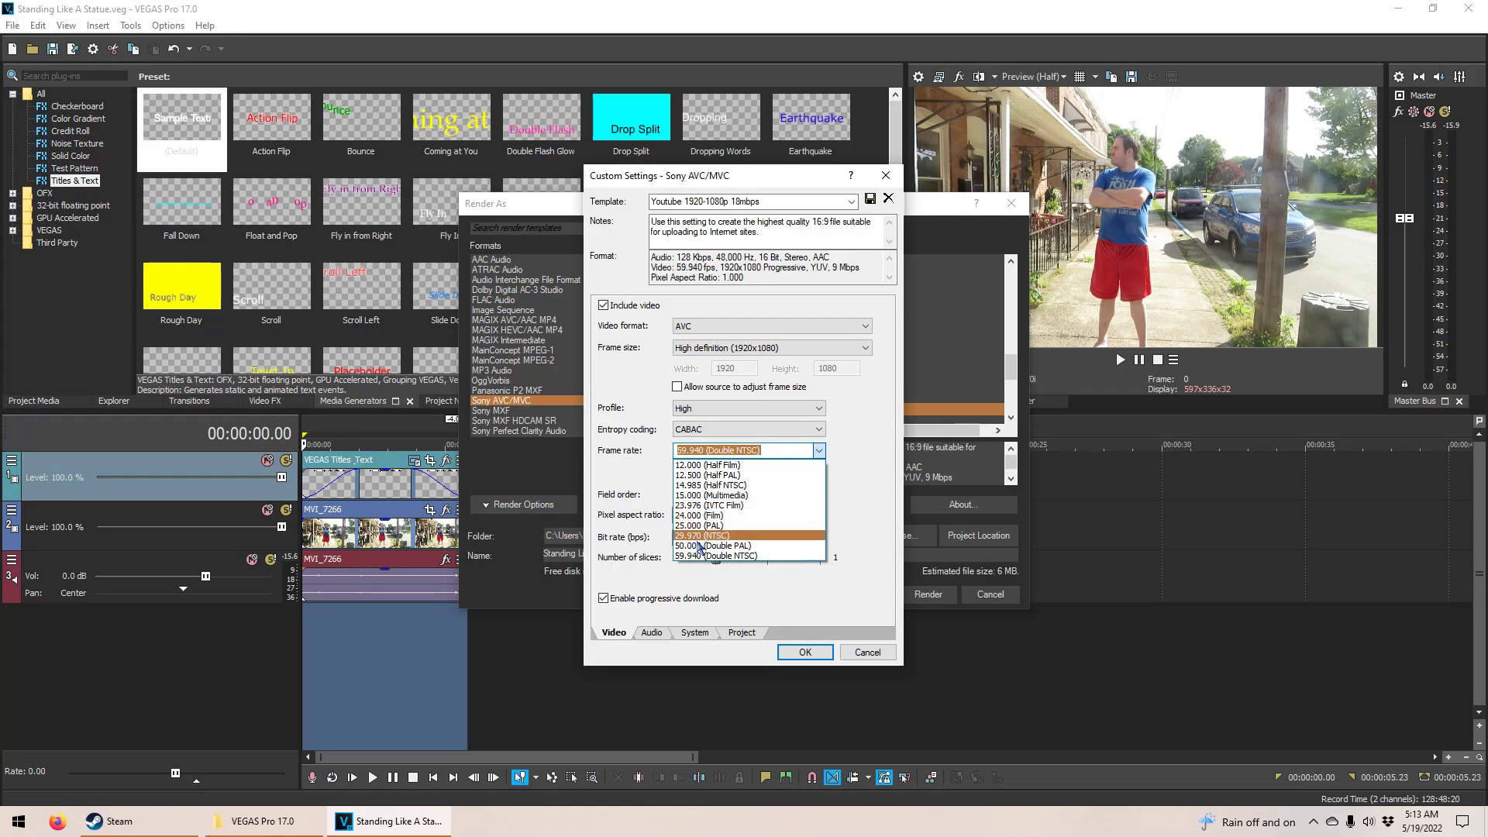
{"action": "left_click", "coordinate": [819, 450]}
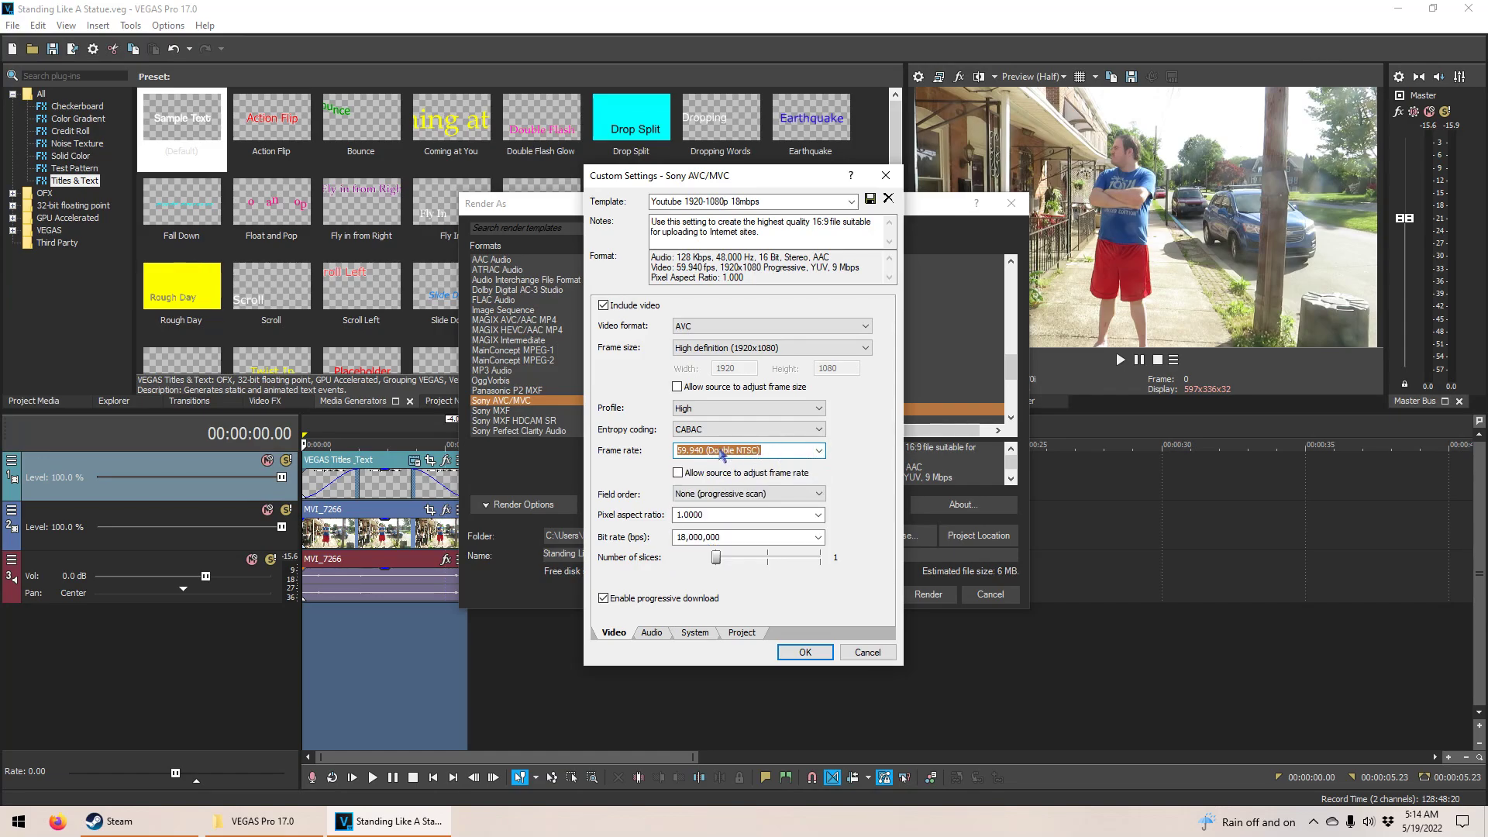
Step: Accept the custom 18mbps template and render the video as "Standing Like A Statue.mp4" in the Videos folder
{"action": "left_click", "coordinate": [805, 652]}
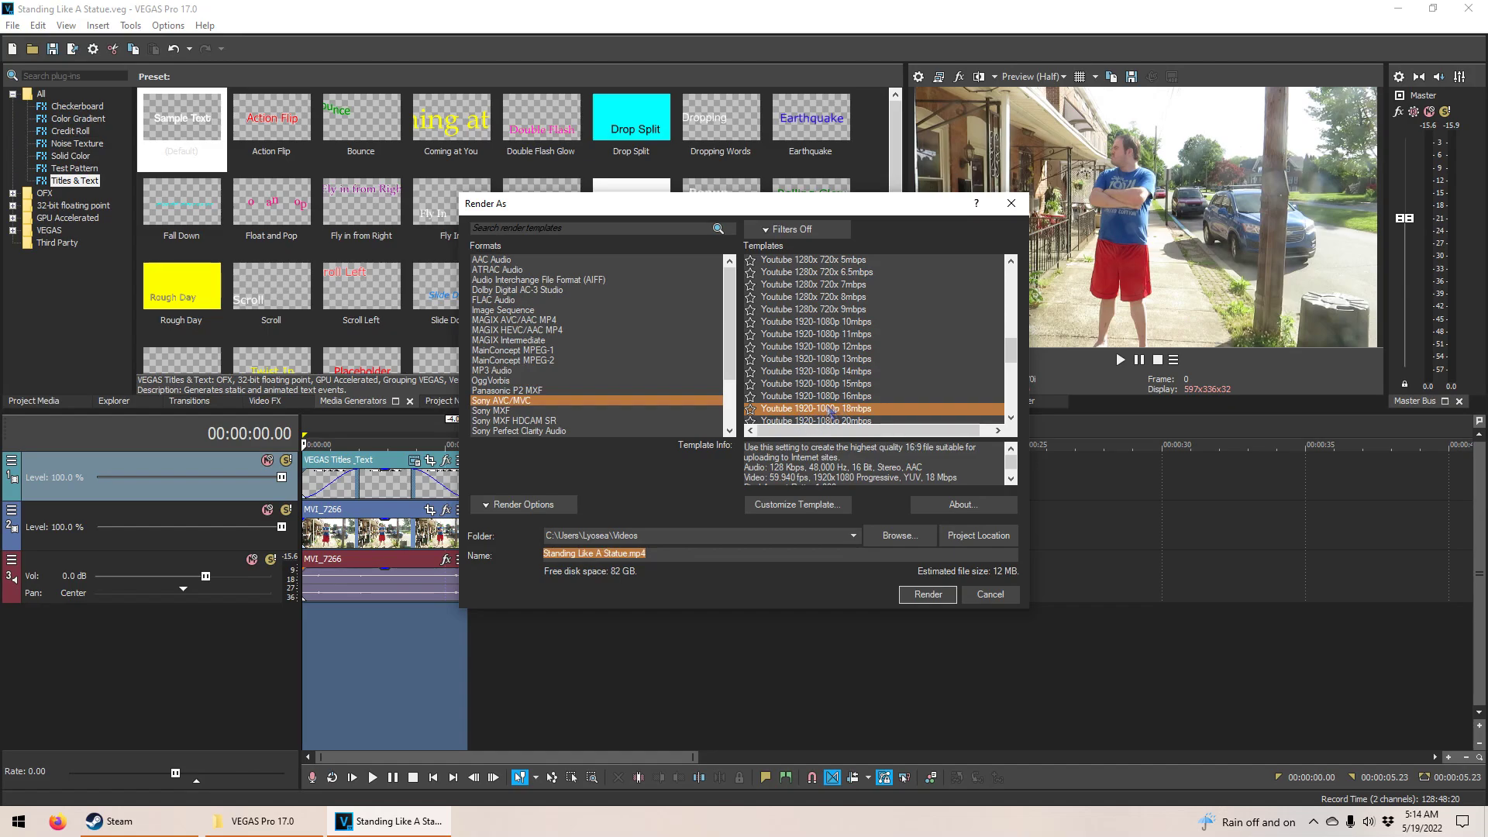
{"action": "left_click", "coordinate": [673, 563]}
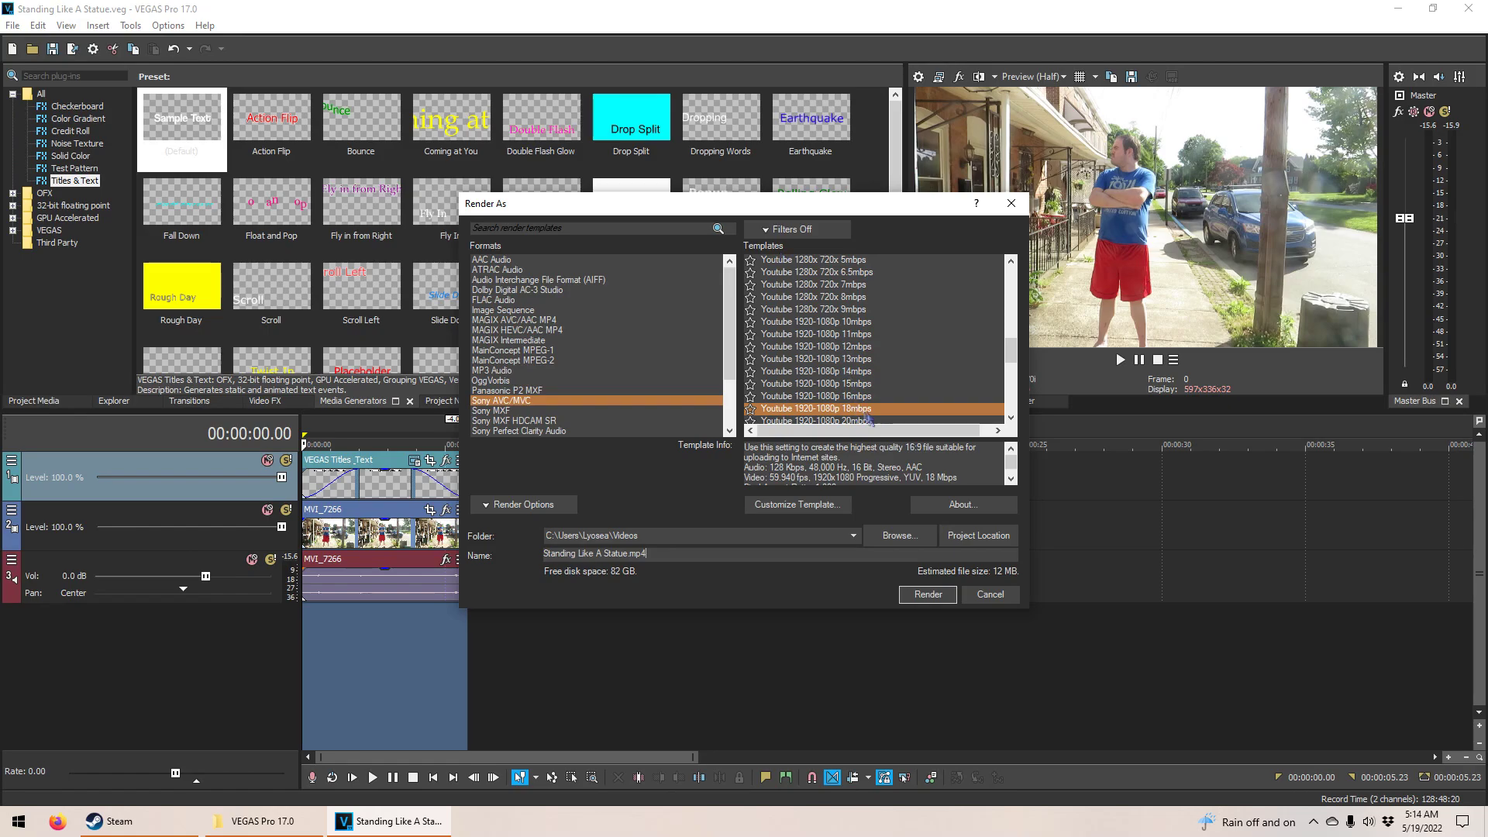
{"action": "left_click", "coordinate": [936, 595]}
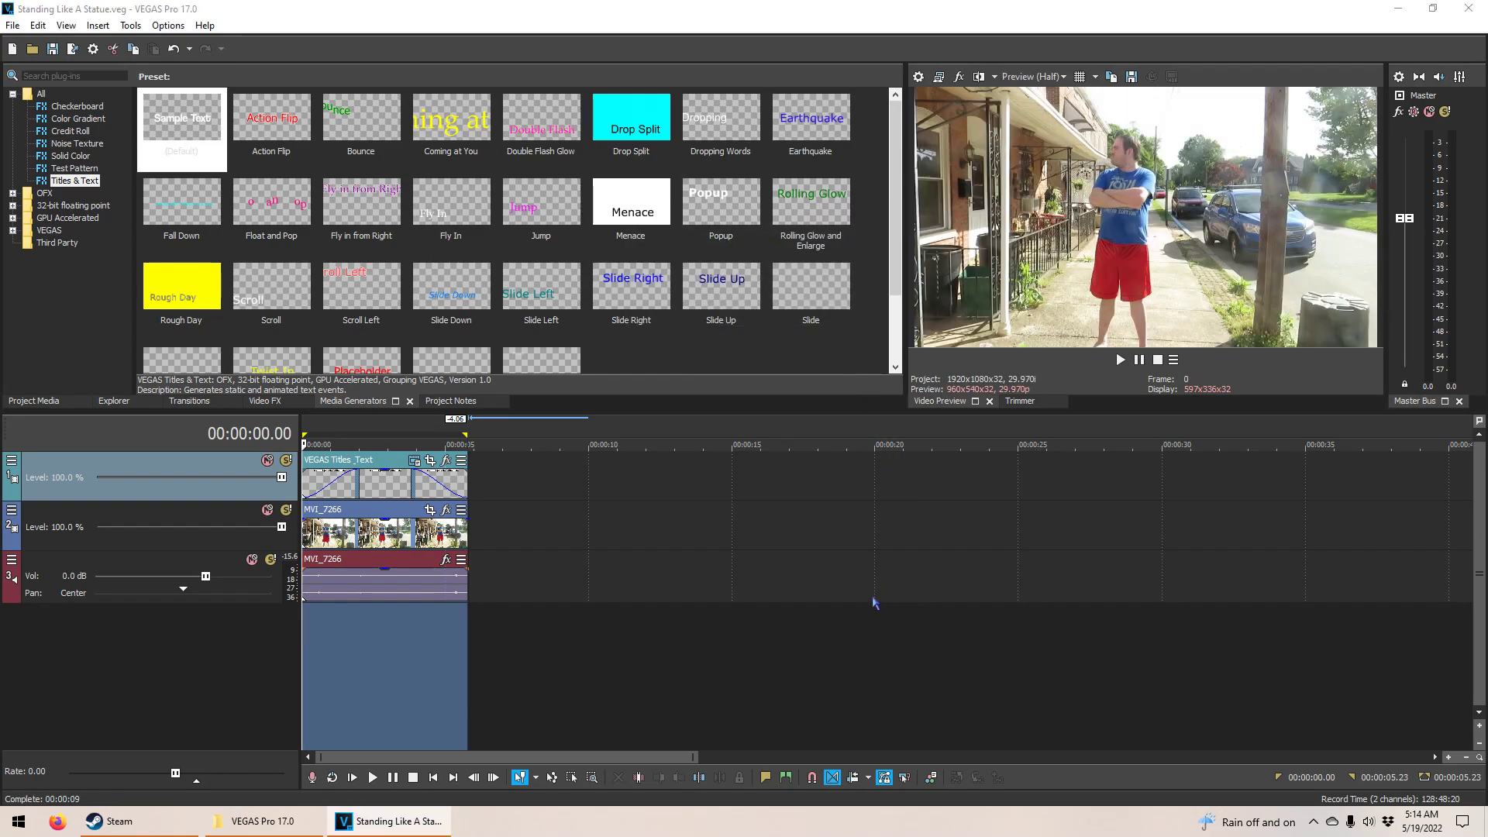
Step: Switch to File Explorer and browse through Local Disk (C:) and Users to the rendered MP4 in the user's Videos folder
{"action": "left_click", "coordinate": [19, 821]}
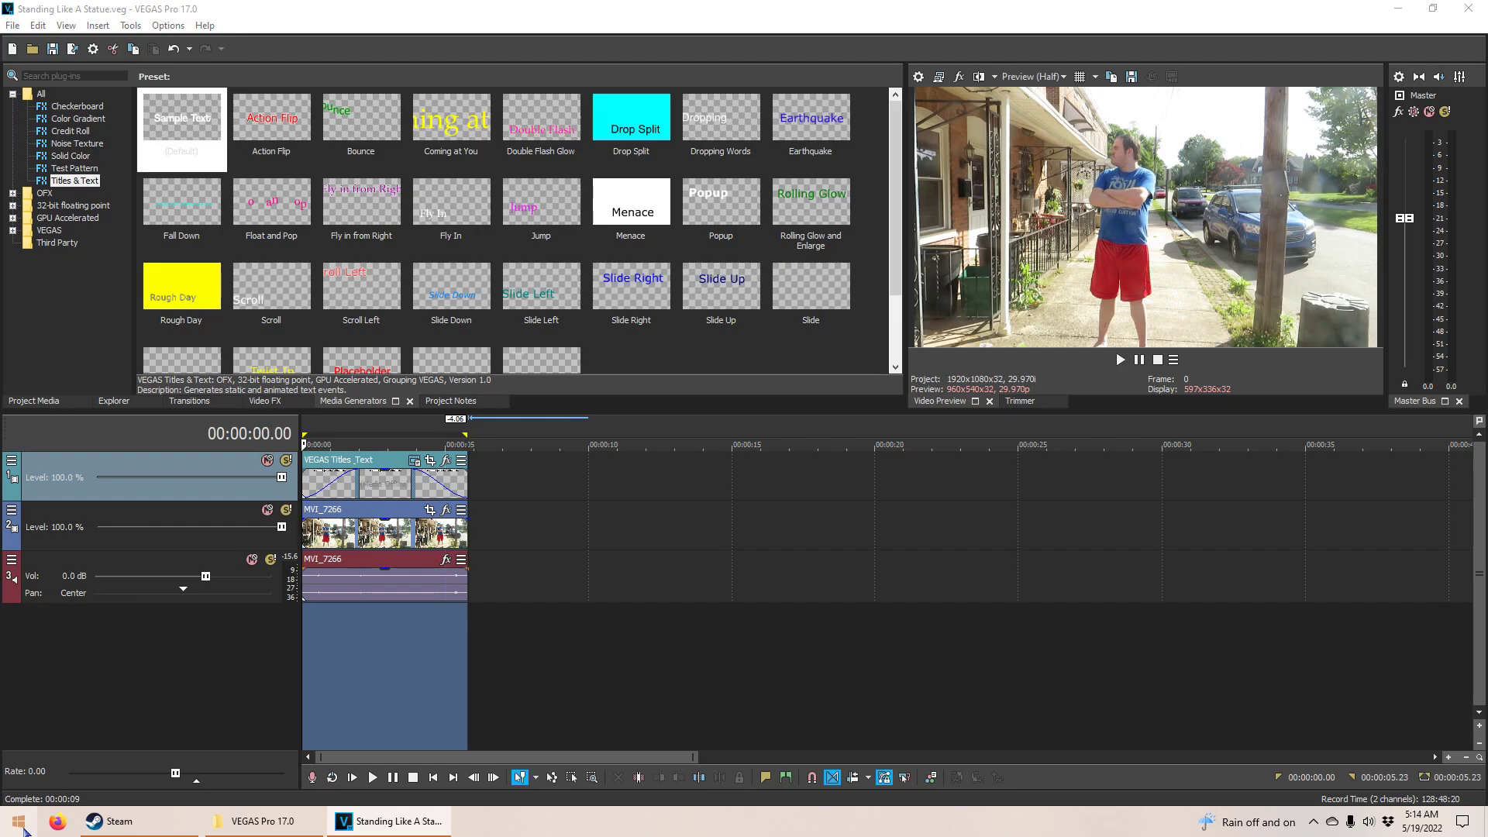
{"action": "left_click", "coordinate": [221, 230]}
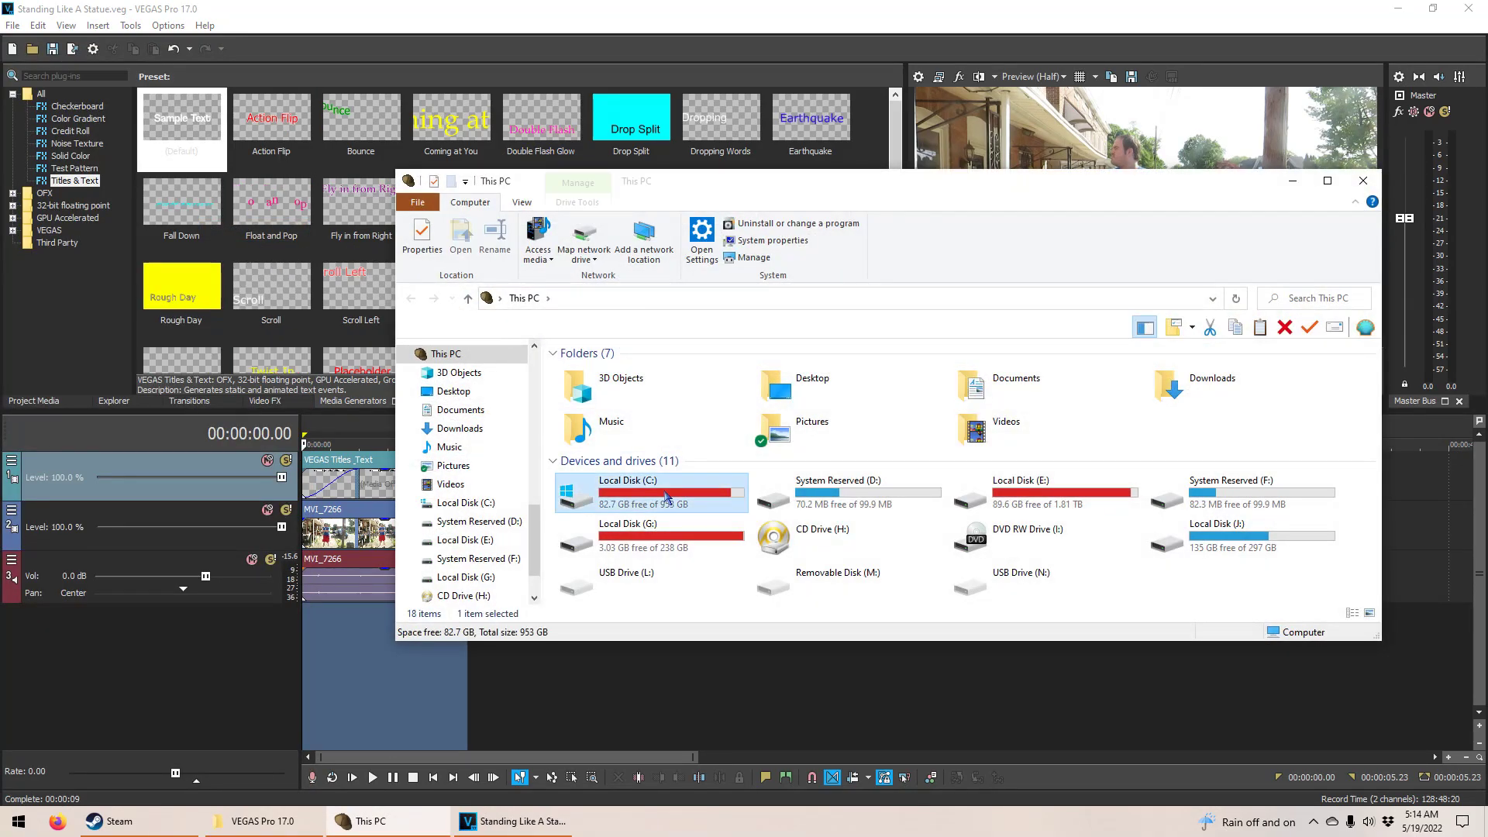
{"action": "double_click", "coordinate": [612, 481]}
{"action": "scroll", "coordinate": [673, 461], "scroll_direction": "down", "scroll_amount": 4}
{"action": "double_click", "coordinate": [604, 517]}
{"action": "double_click", "coordinate": [613, 387]}
{"action": "scroll", "coordinate": [613, 450], "scroll_direction": "down", "scroll_amount": 6}
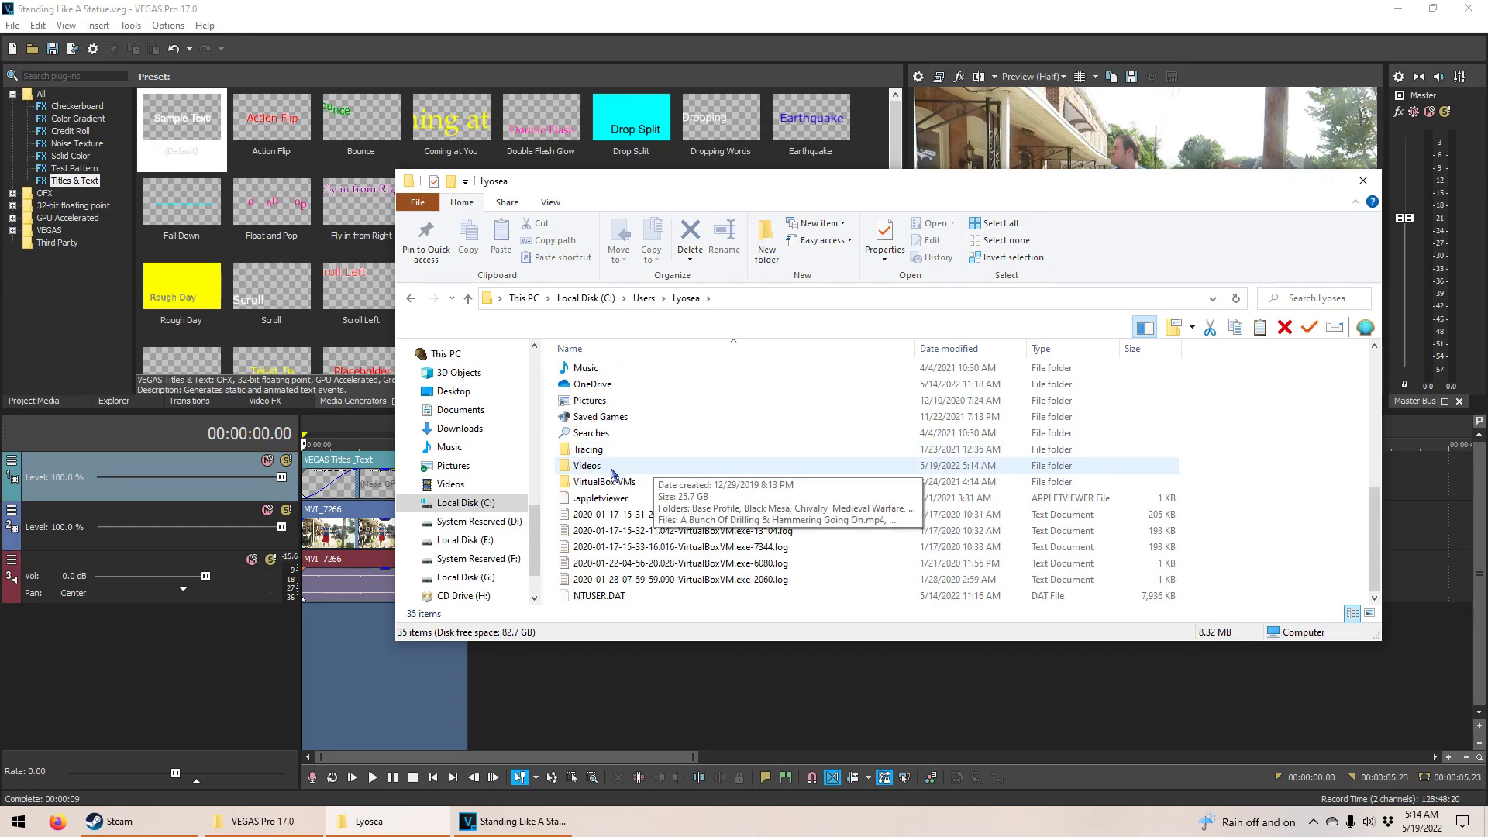
{"action": "double_click", "coordinate": [593, 468]}
{"action": "scroll", "coordinate": [634, 452], "scroll_direction": "down", "scroll_amount": 12}
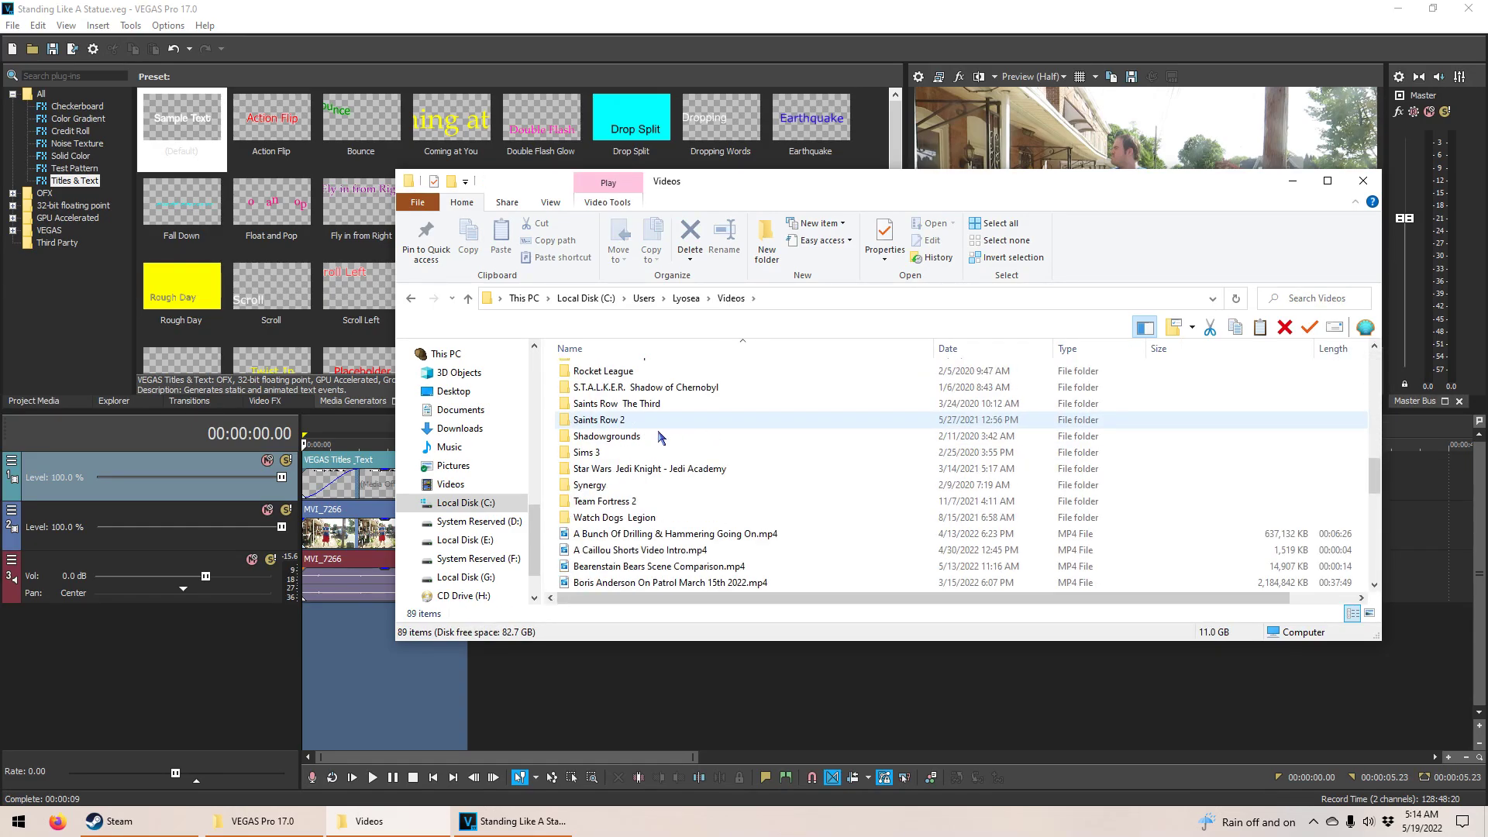
{"action": "scroll", "coordinate": [668, 447], "scroll_direction": "down", "scroll_amount": 10}
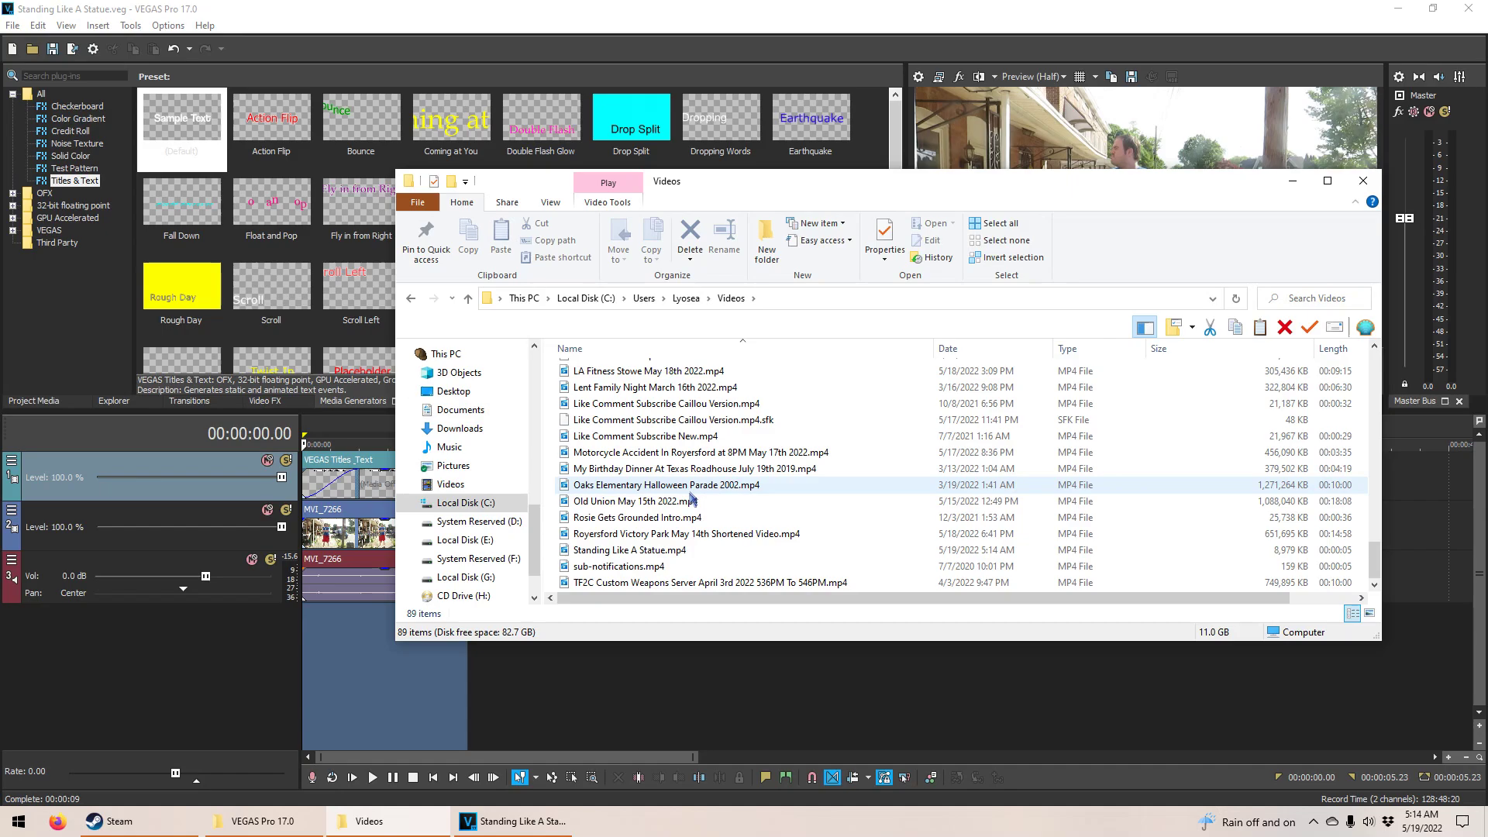
Step: Play "Standing Like A Statue.mp4" to check the rendered title, and close the player and the Videos folder window
{"action": "double_click", "coordinate": [663, 551]}
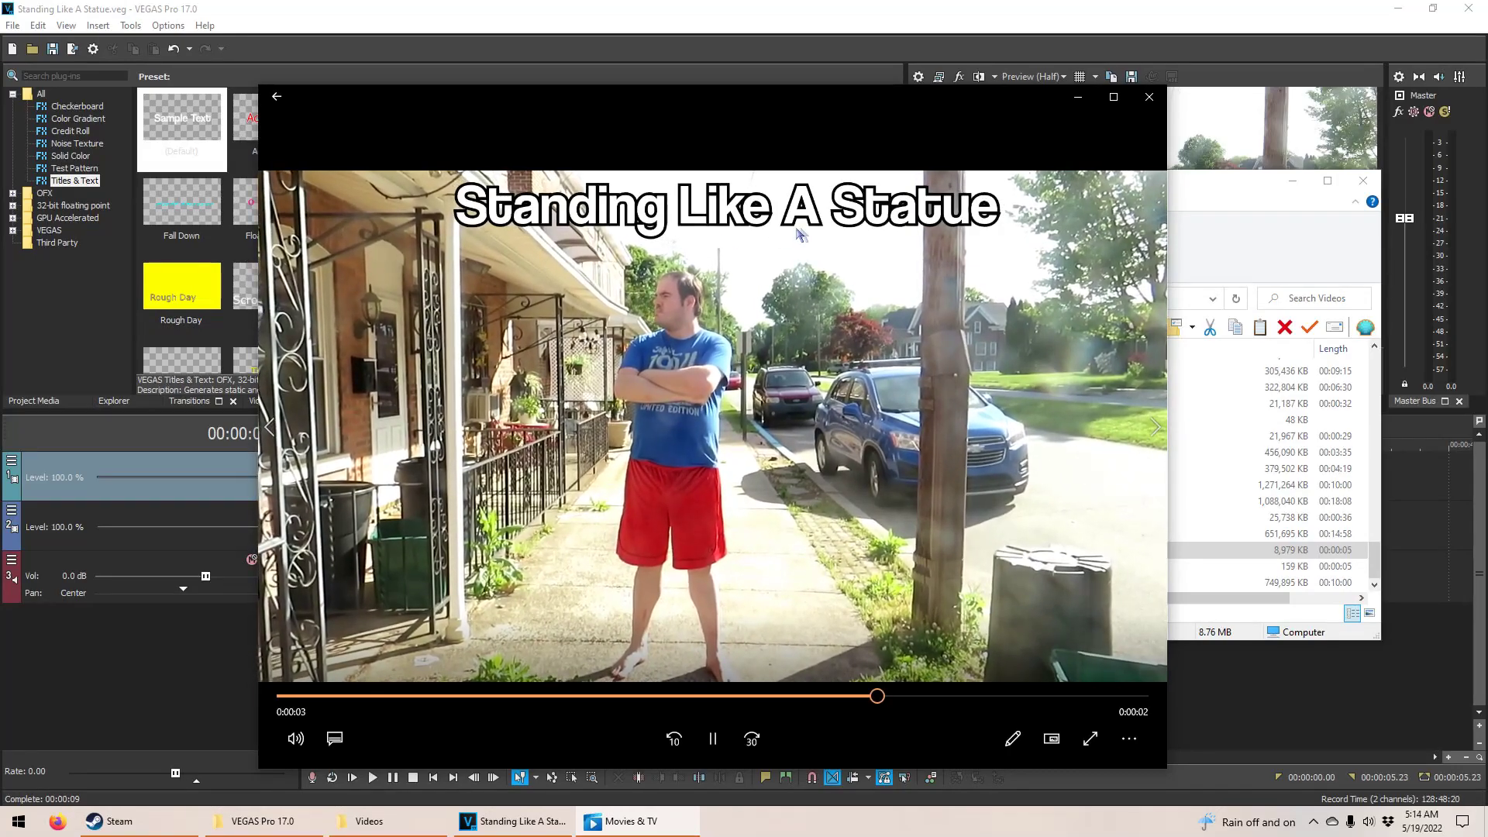
{"action": "left_click", "coordinate": [1150, 96]}
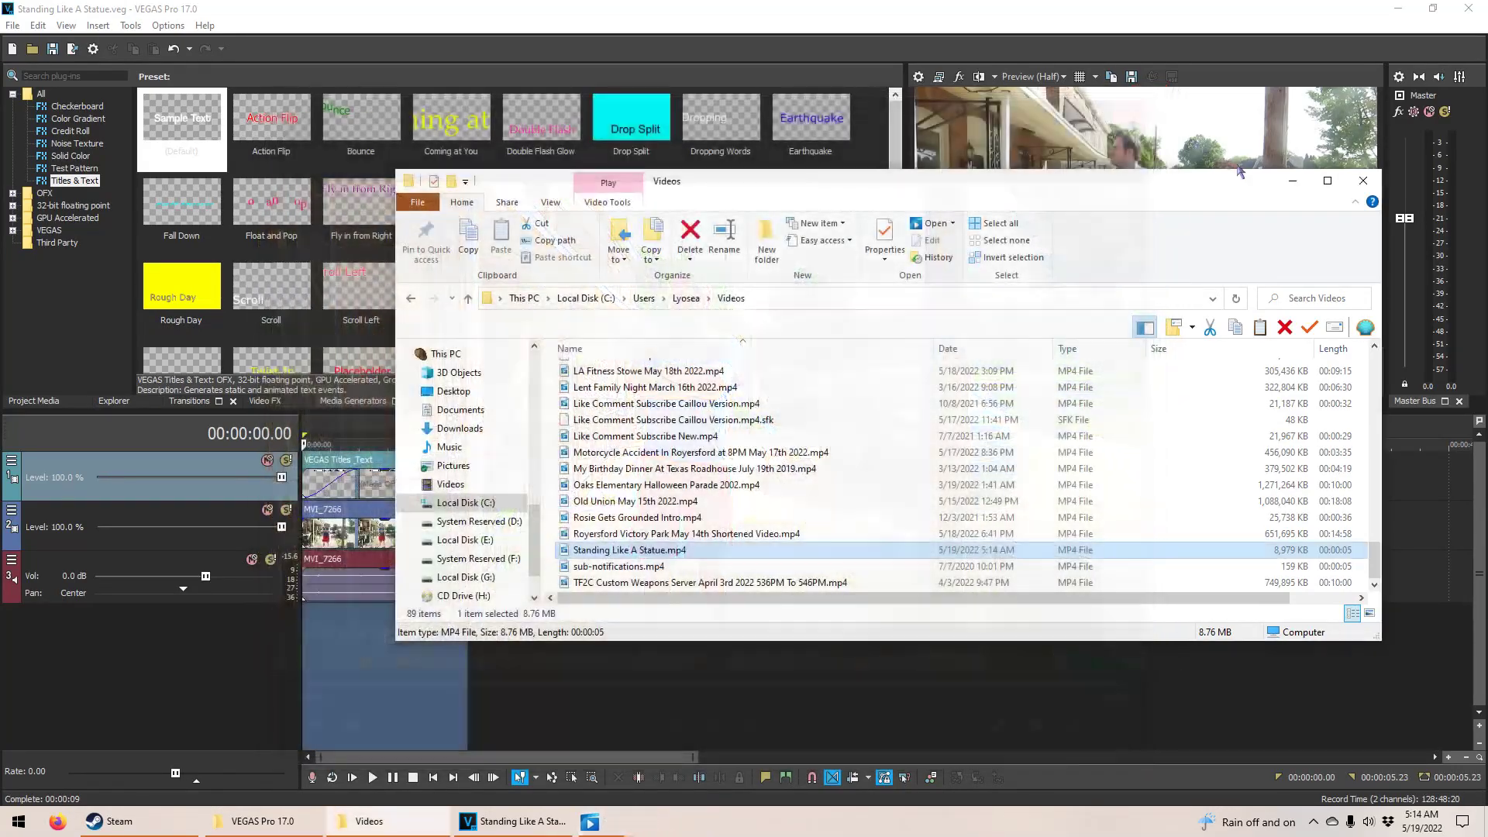
{"action": "left_click", "coordinate": [1363, 180]}
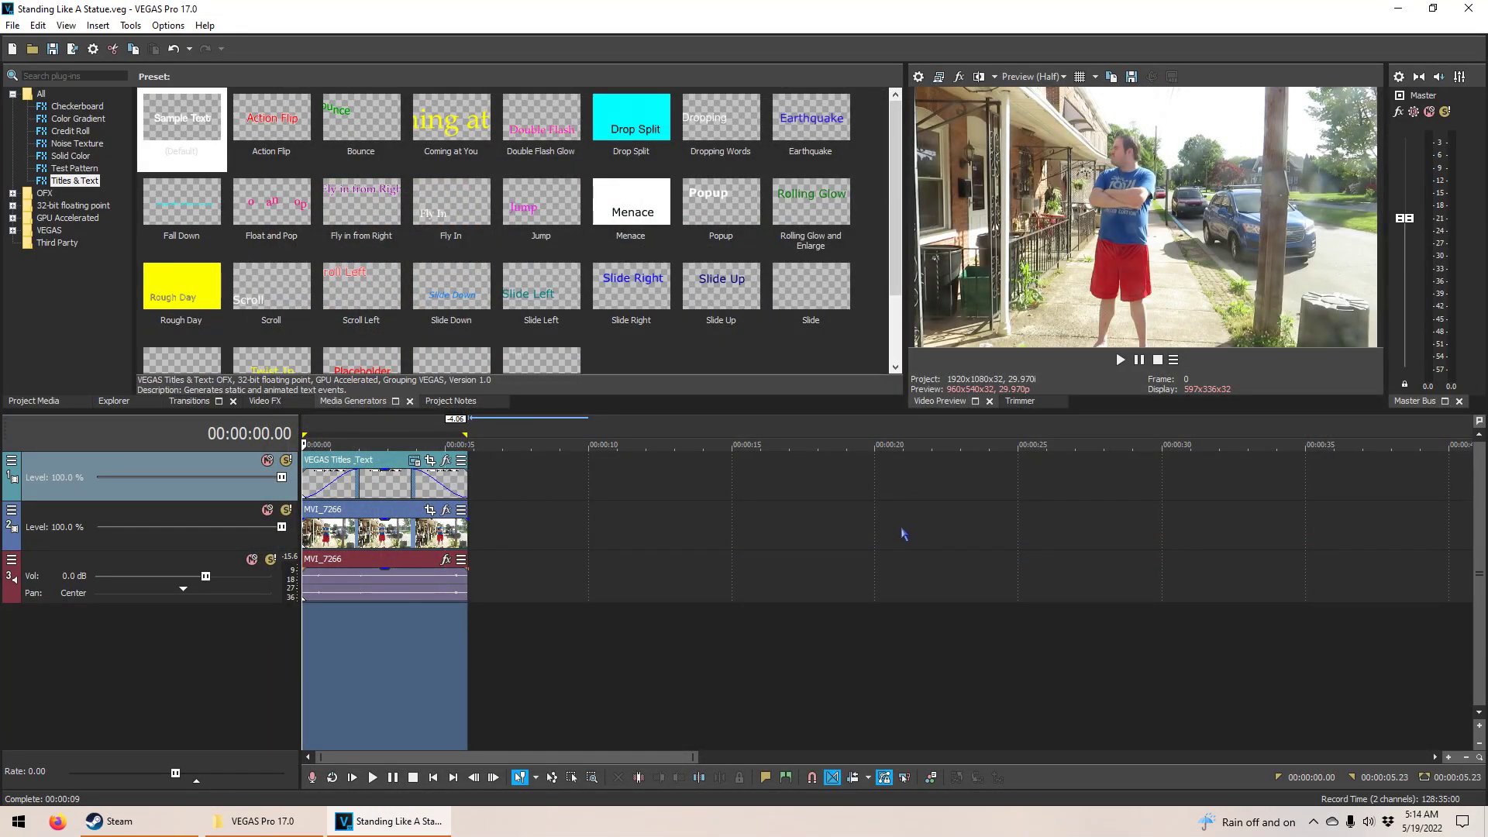